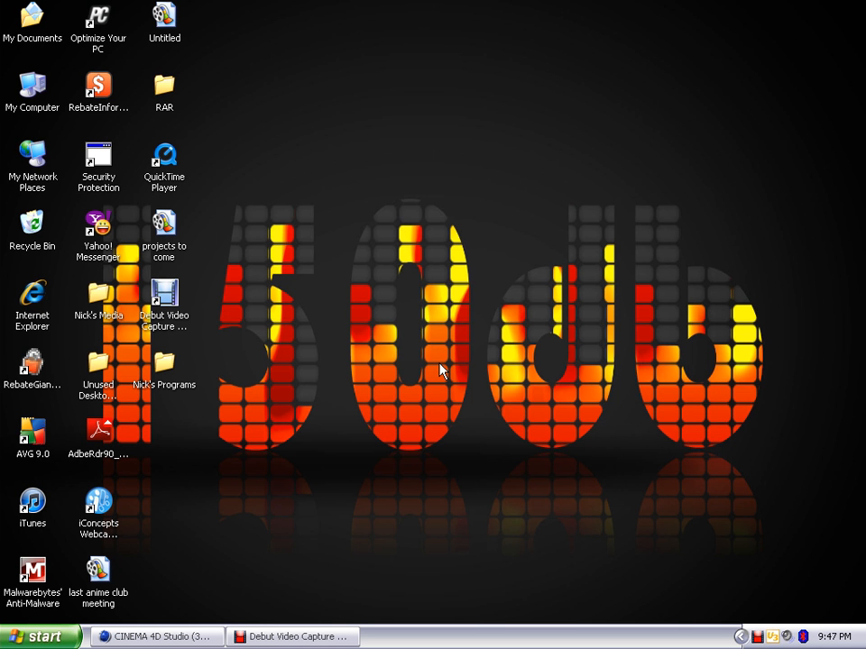
Switch to CINEMA 4D and create a new empty project
{"action": "left_click", "coordinate": [153, 636]}
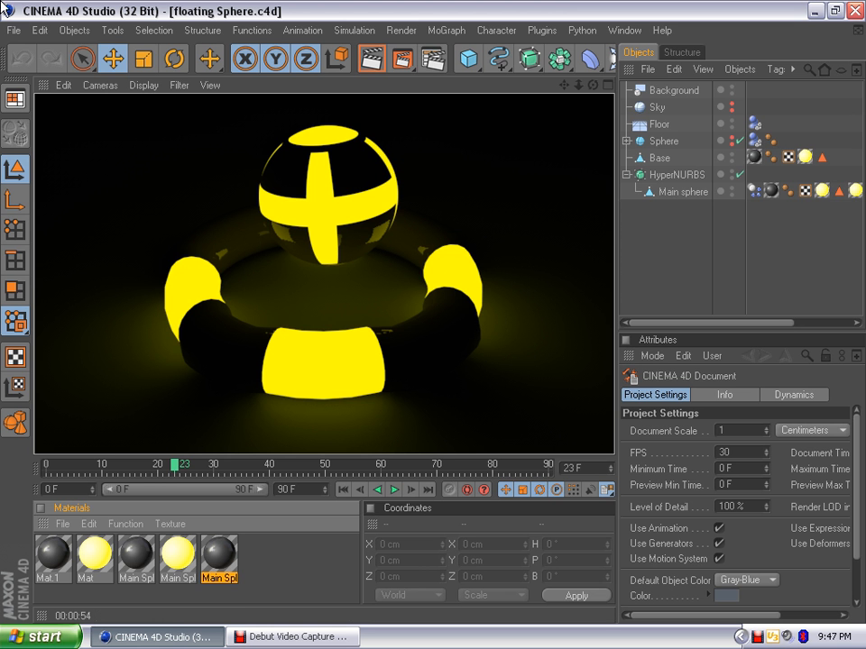
{"action": "left_click", "coordinate": [11, 29]}
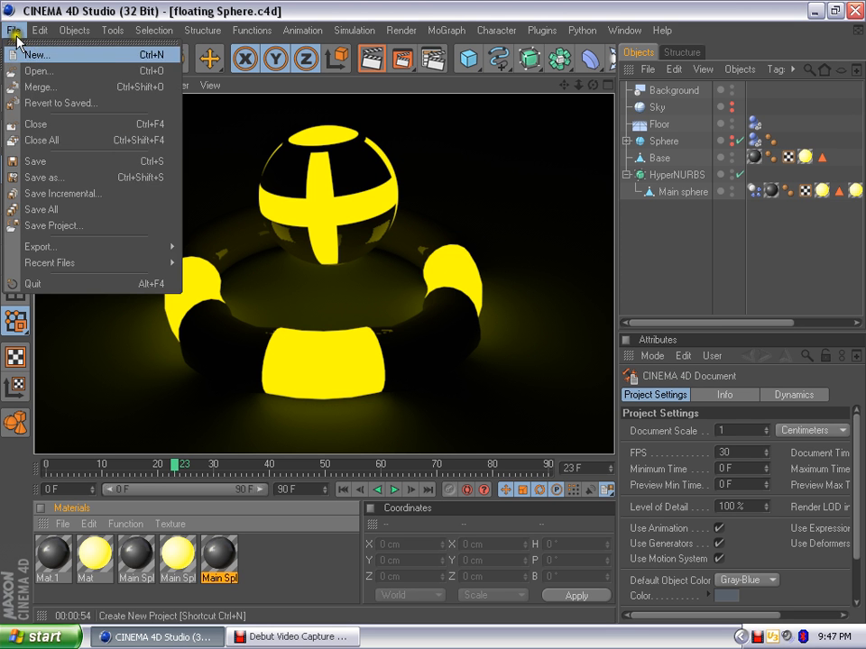
{"action": "left_click", "coordinate": [27, 55]}
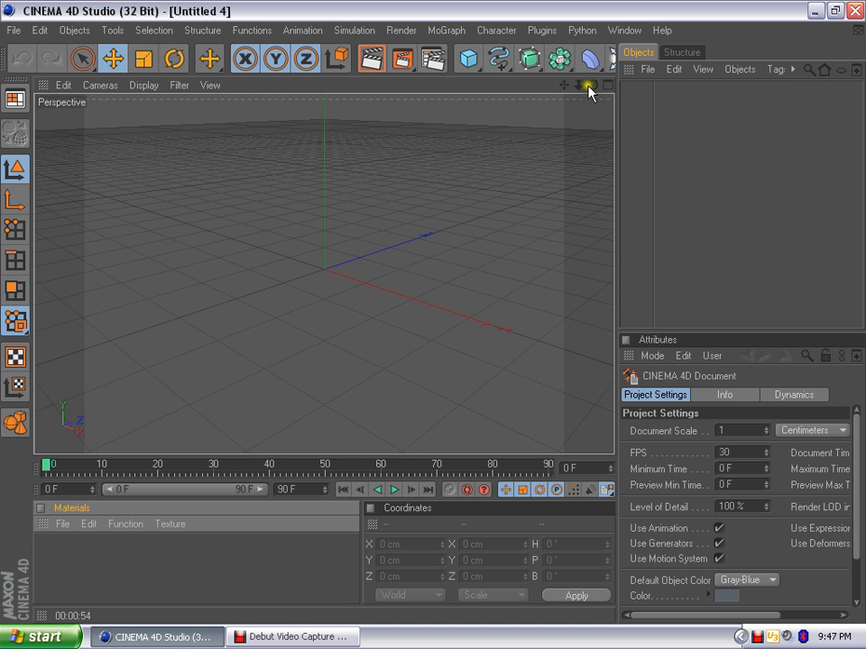
Add a sphere primitive to the scene and set its Y position to 150 cm
{"action": "left_click_drag", "start_coordinate": [593, 84], "coordinate": [592, 113]}
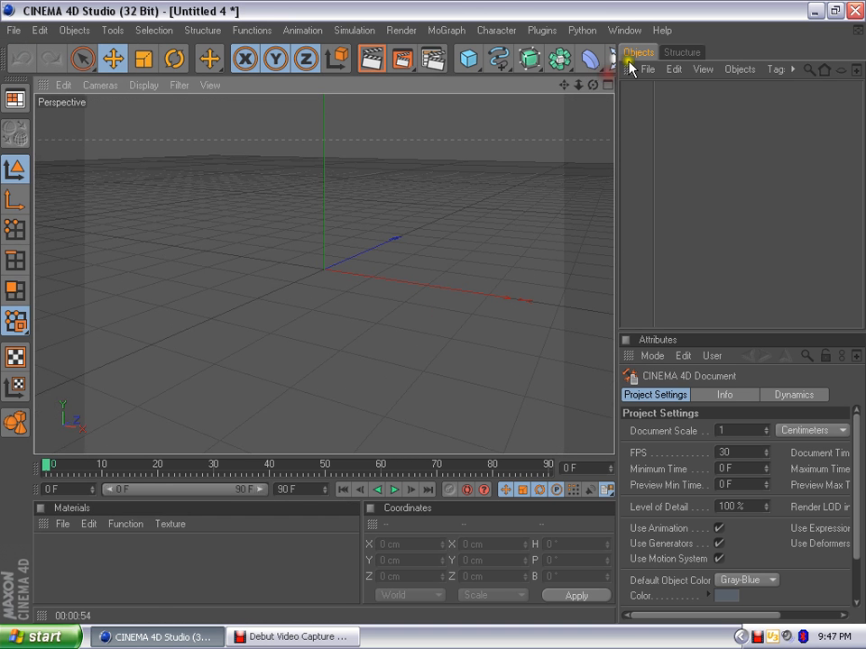
{"action": "left_click", "coordinate": [465, 60]}
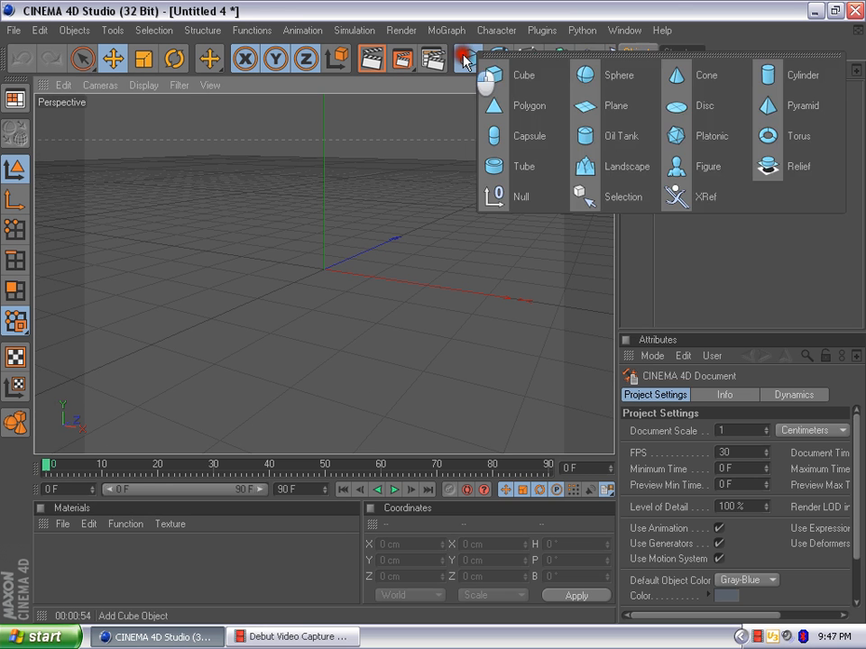
{"action": "left_click", "coordinate": [584, 80]}
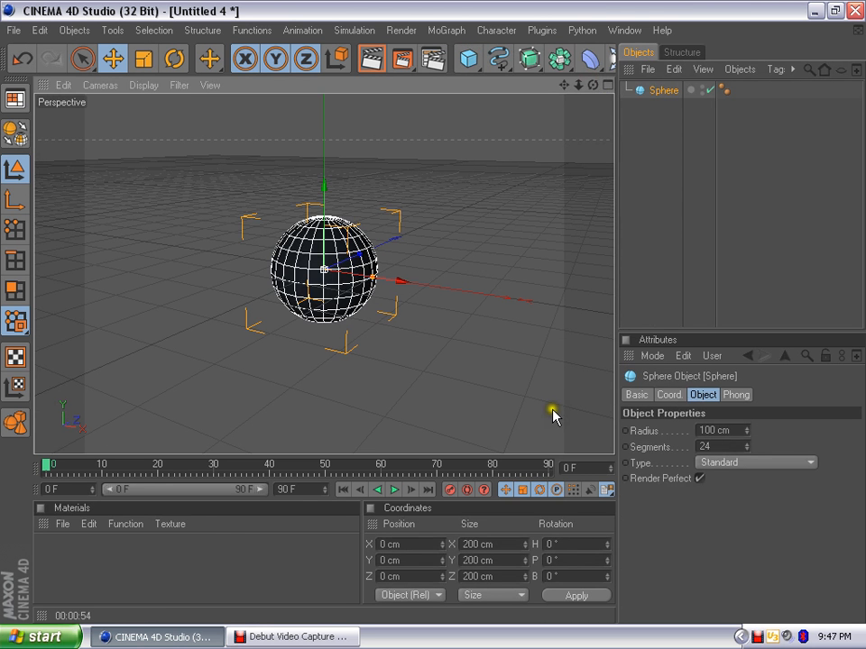
{"action": "left_click", "coordinate": [412, 561]}
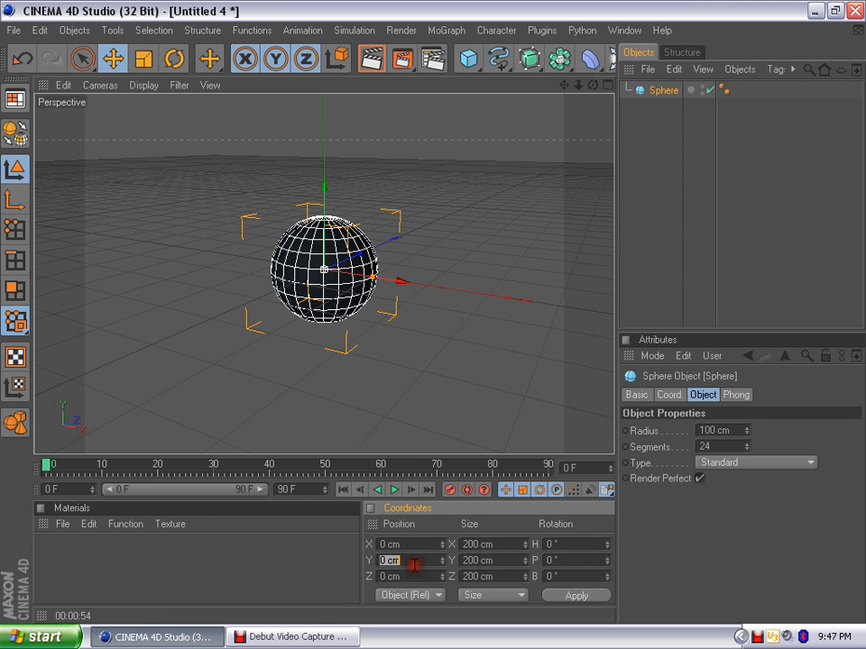
{"action": "type", "text": "150"}
{"action": "key", "text": "Return"}
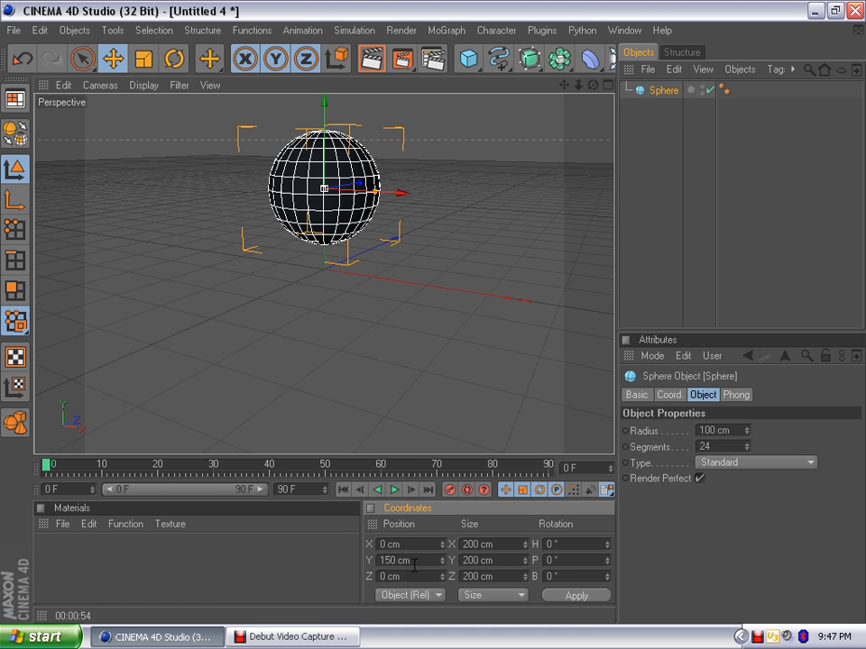
Set the sphere's radius to 150 cm and its segments to 50
{"action": "double_click", "coordinate": [725, 431]}
{"action": "type", "text": "1"}
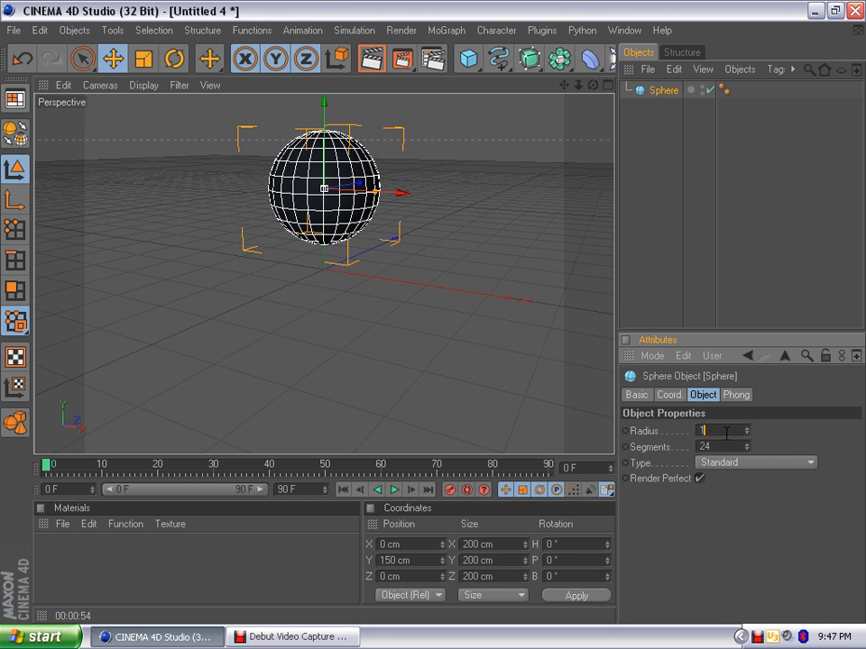
{"action": "type", "text": "50"}
{"action": "key", "text": "Return"}
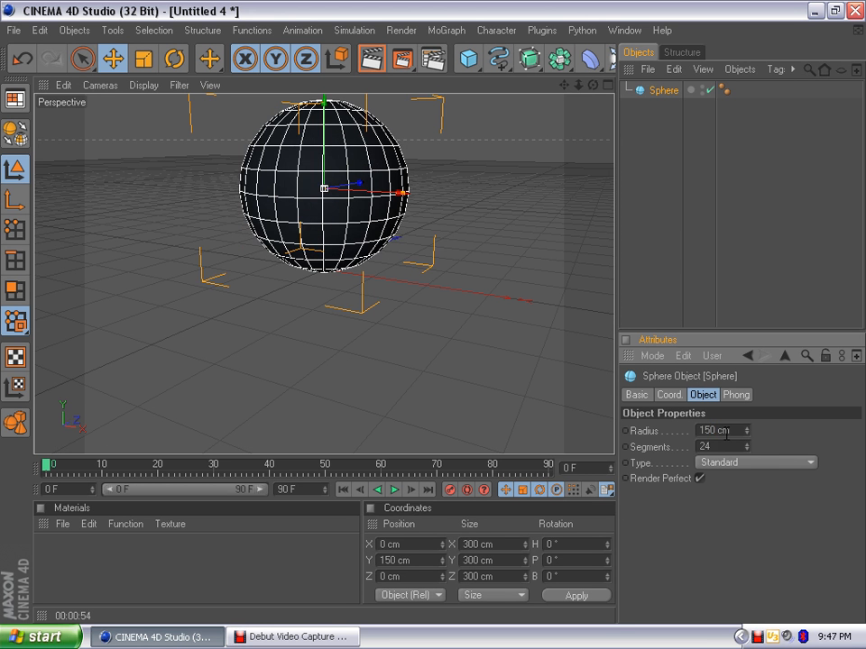
{"action": "double_click", "coordinate": [723, 447]}
{"action": "key", "text": "Return"}
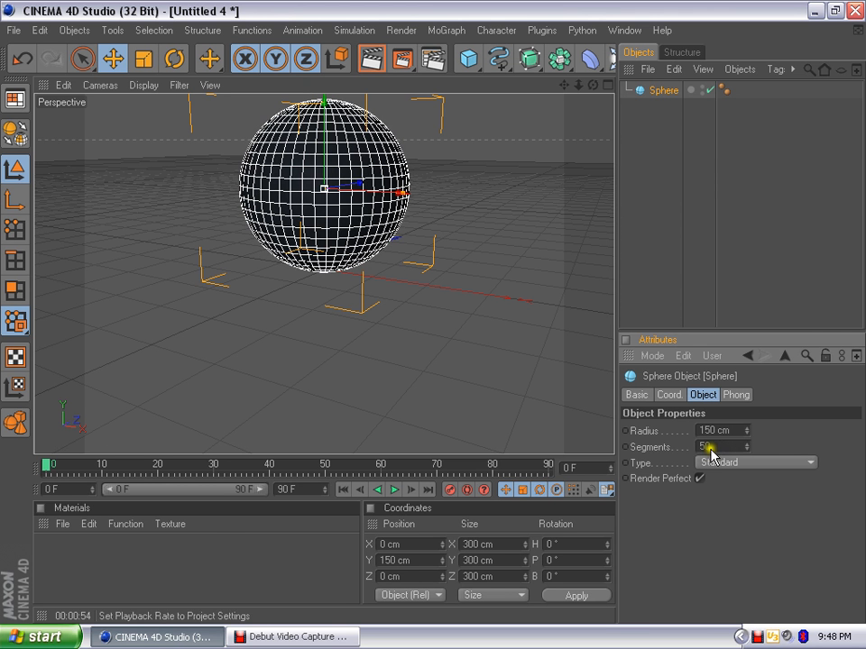
Create a new material and set its color to dark gray, R 90, G 86, B 86
{"action": "double_click", "coordinate": [217, 564]}
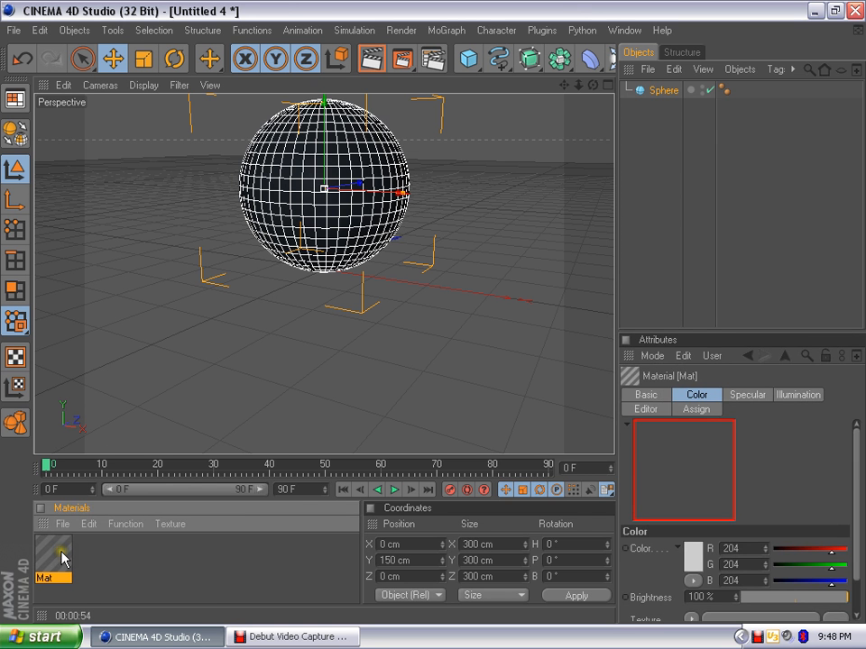
{"action": "double_click", "coordinate": [65, 557]}
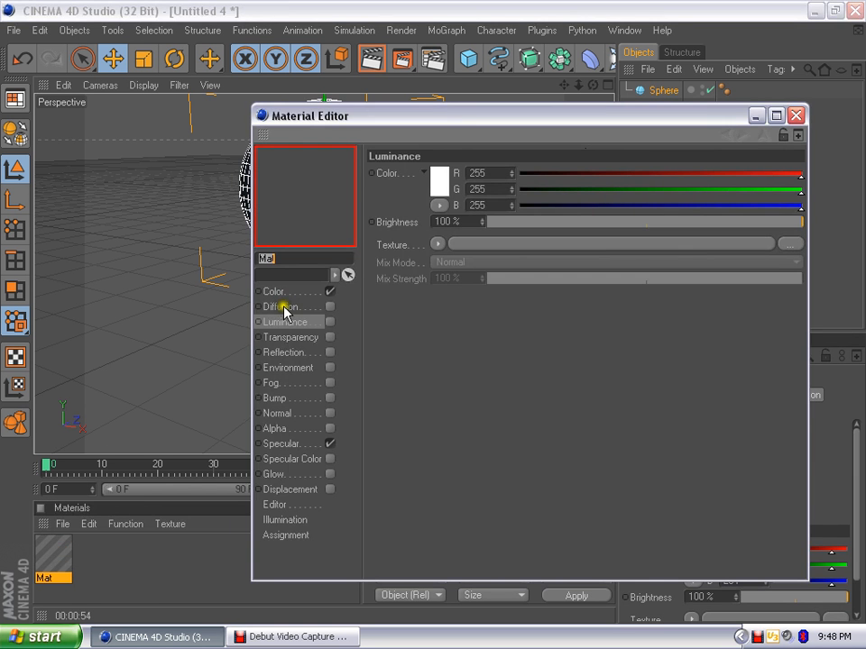
{"action": "left_click", "coordinate": [283, 293]}
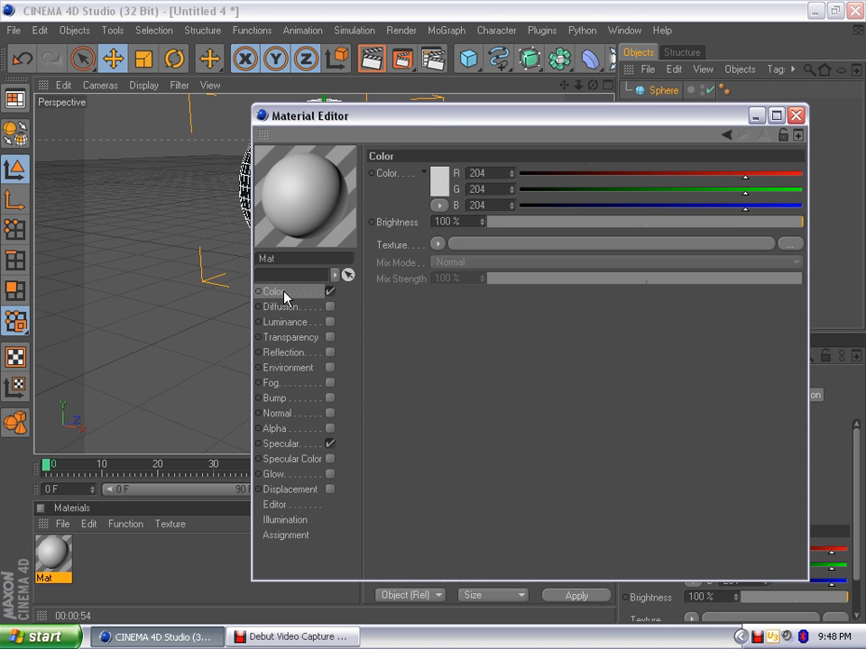
{"action": "left_click", "coordinate": [439, 186]}
{"action": "left_click_drag", "start_coordinate": [358, 191], "coordinate": [346, 179]}
{"action": "left_click", "coordinate": [401, 263]}
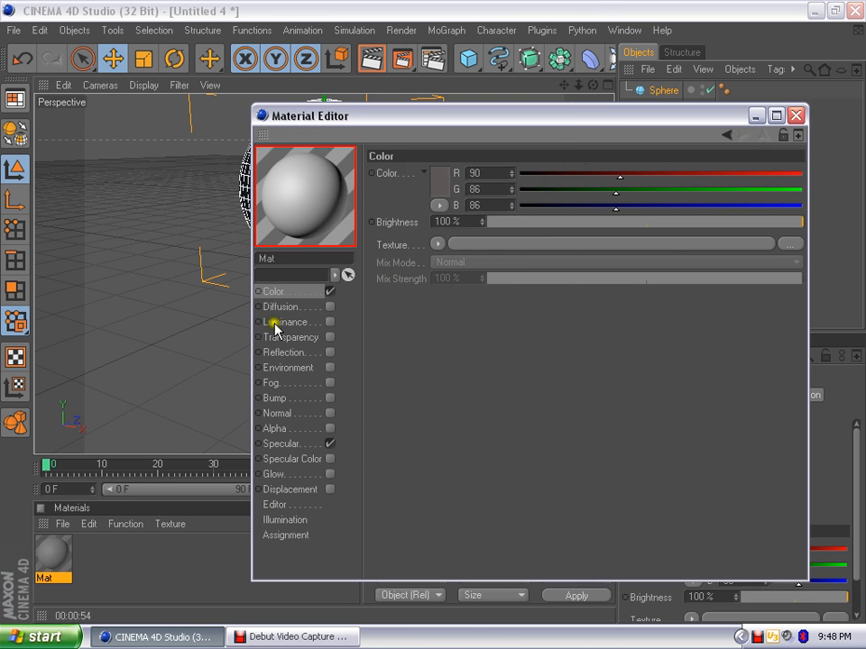
Enable the material's Reflection channel and assign a Fresnel texture to it
{"action": "left_click", "coordinate": [282, 355]}
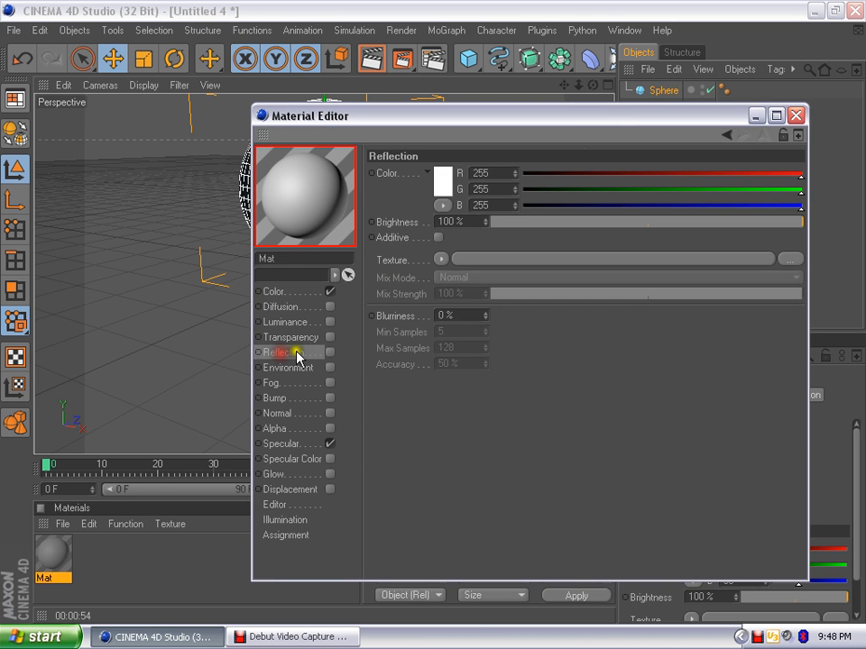
{"action": "left_click", "coordinate": [329, 352]}
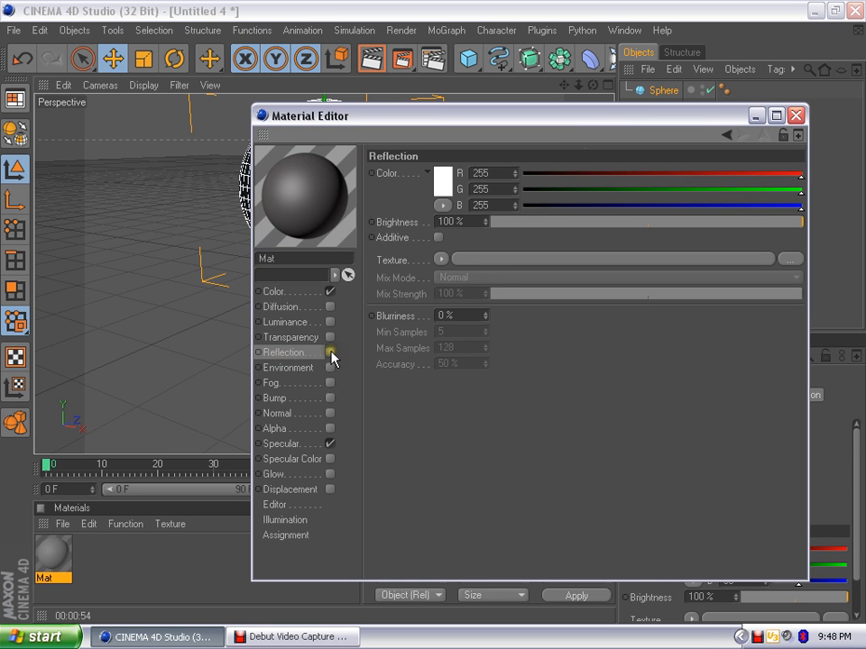
{"action": "left_click", "coordinate": [329, 353]}
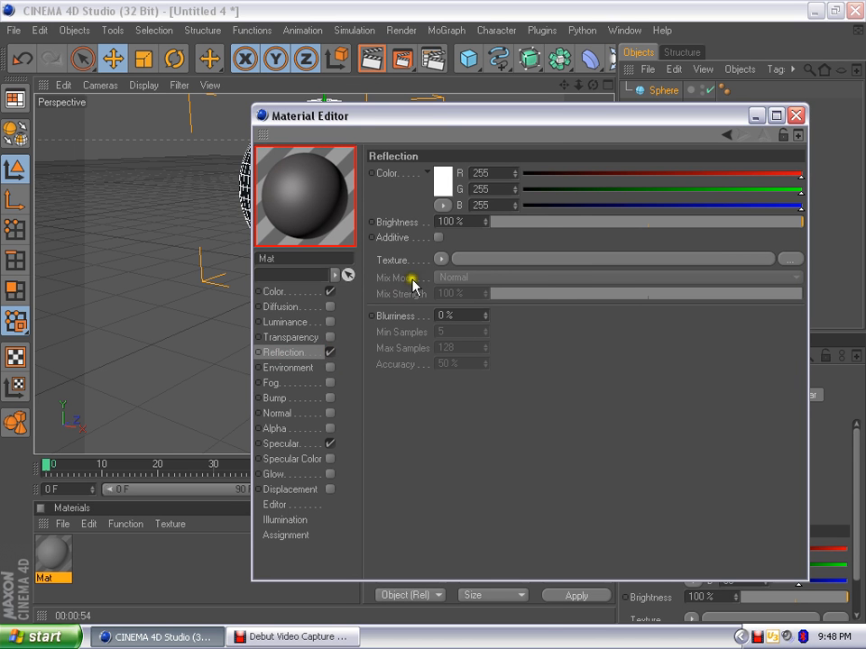
{"action": "left_click", "coordinate": [440, 259]}
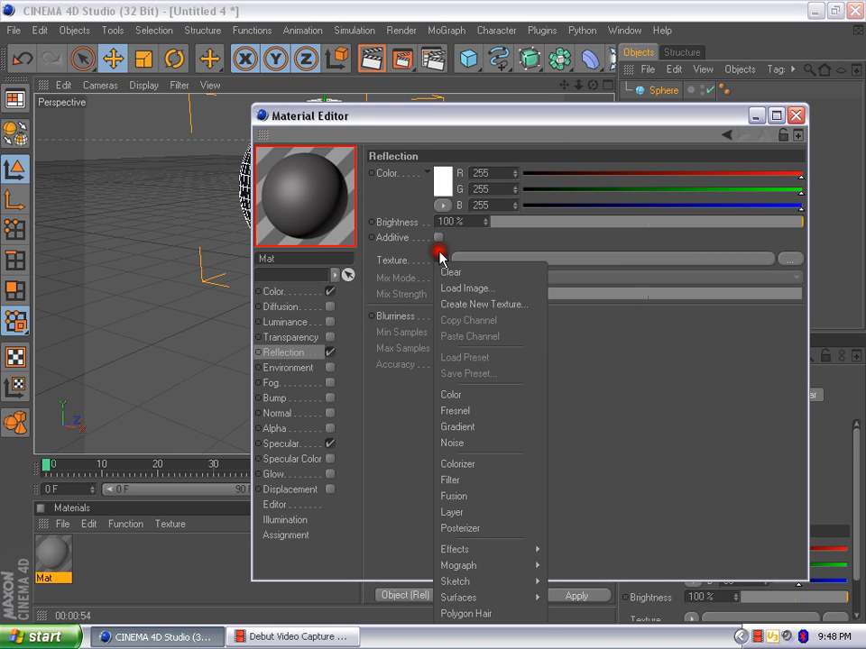
{"action": "left_click", "coordinate": [467, 411]}
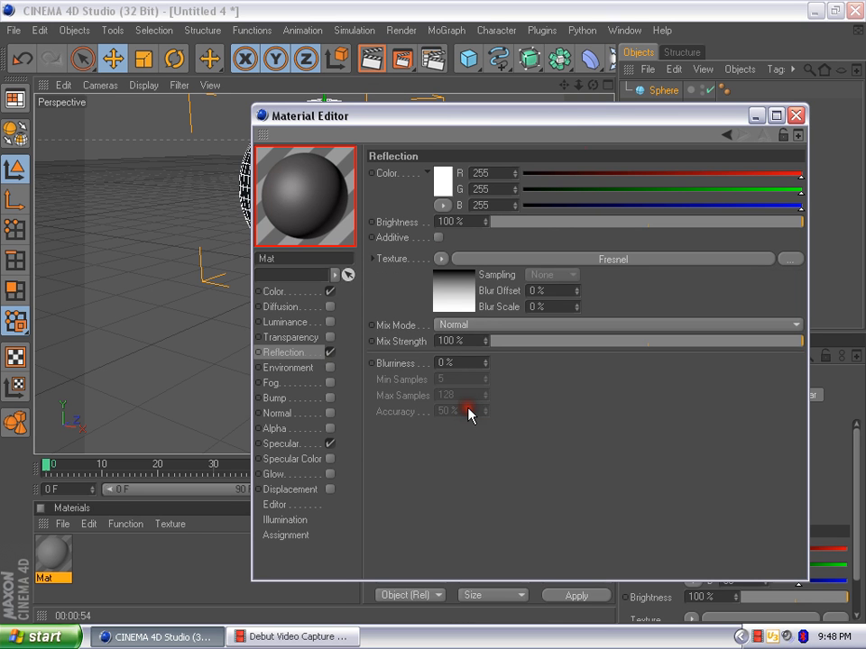
Set the reflection brightness to 24% and the Fresnel texture's mix strength to 6%, then close the Material Editor
{"action": "left_click", "coordinate": [538, 221]}
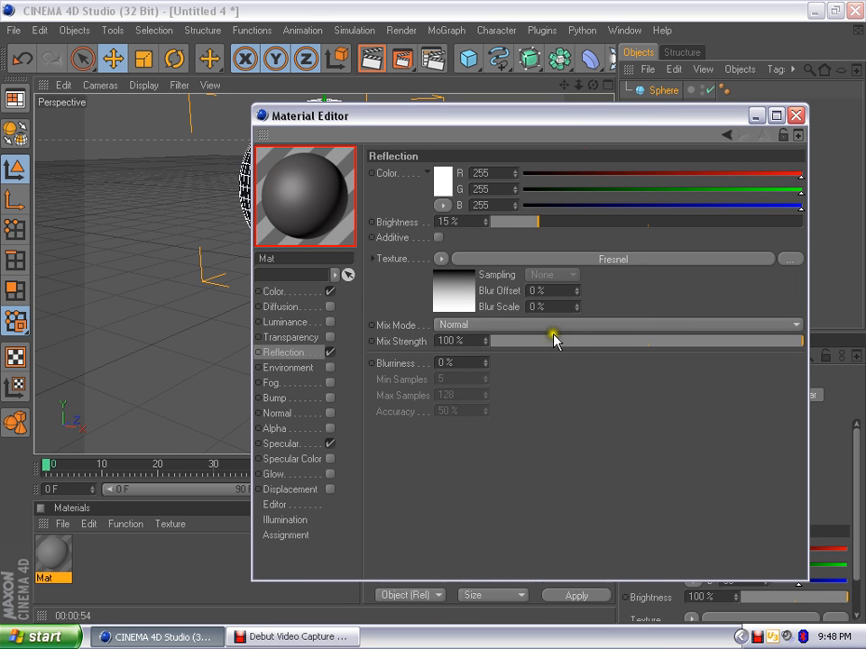
{"action": "left_click", "coordinate": [533, 341]}
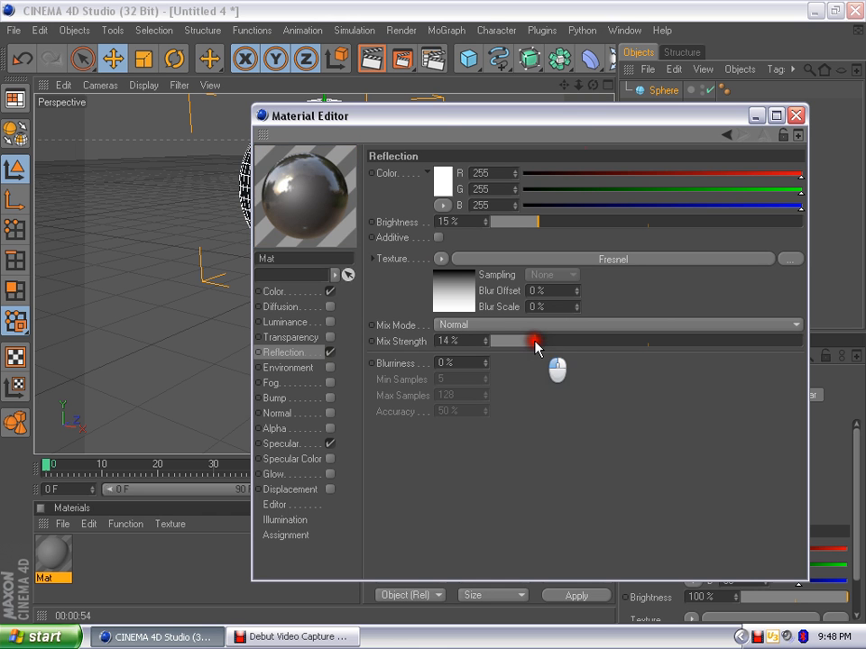
{"action": "left_click", "coordinate": [517, 220]}
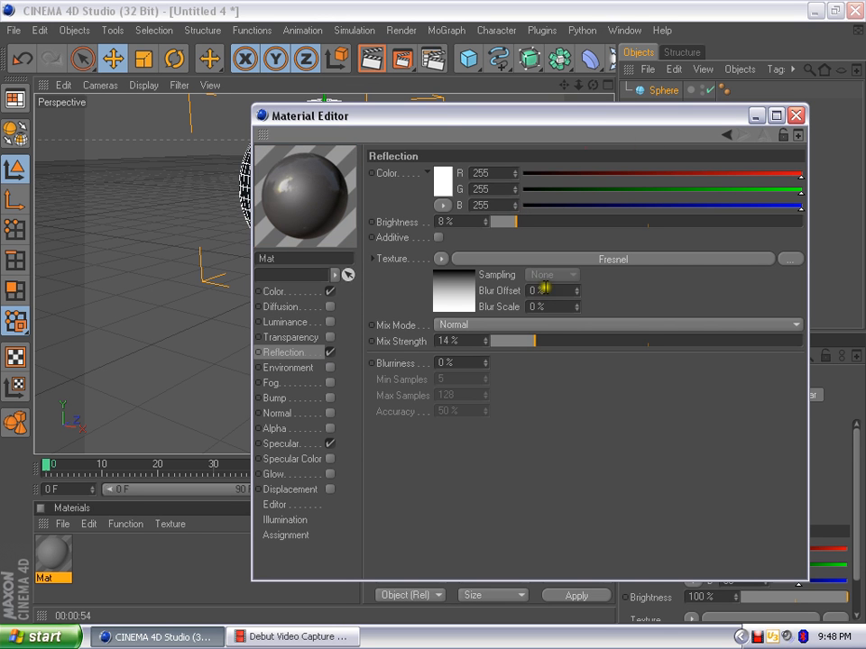
{"action": "left_click", "coordinate": [512, 344]}
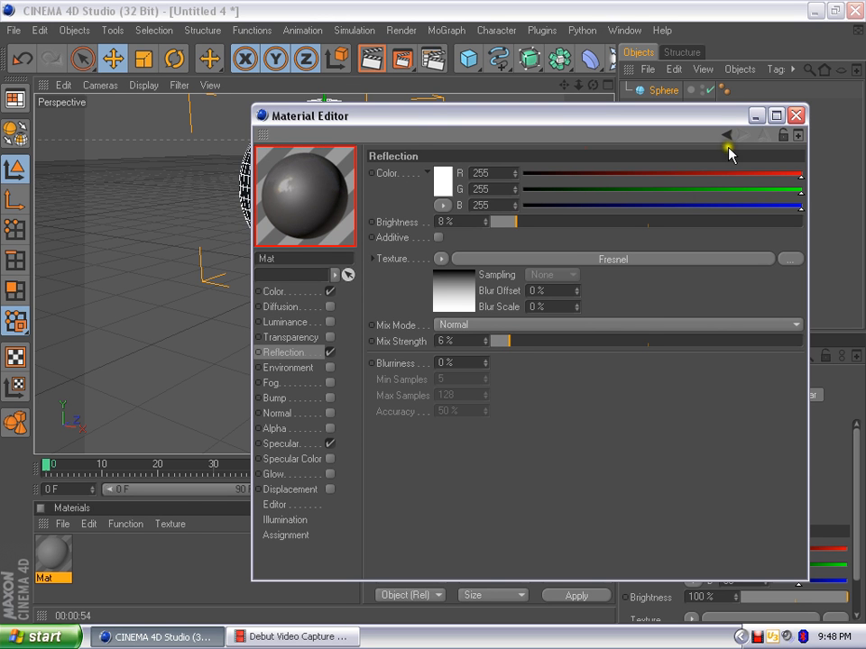
{"action": "left_click", "coordinate": [566, 222]}
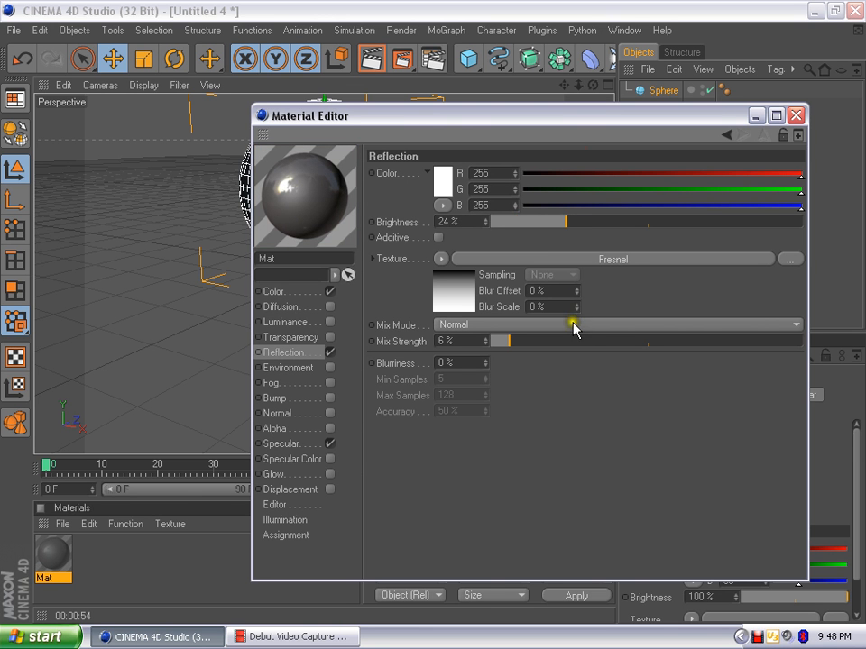
{"action": "left_click", "coordinate": [793, 116]}
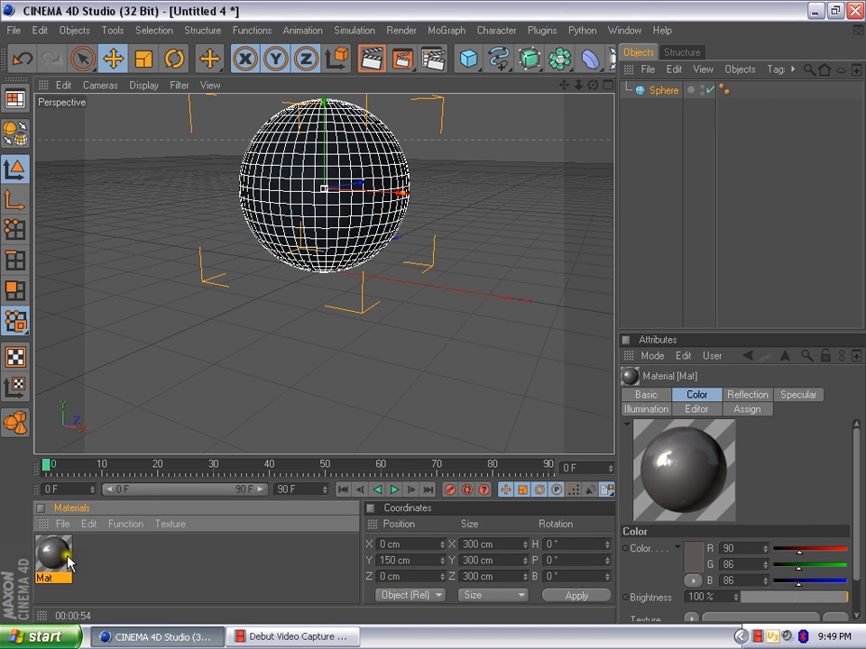
Apply the dark gray reflective material to the sphere and deselect the sphere
{"action": "left_click_drag", "start_coordinate": [53, 553], "coordinate": [665, 96]}
{"action": "left_click", "coordinate": [654, 123]}
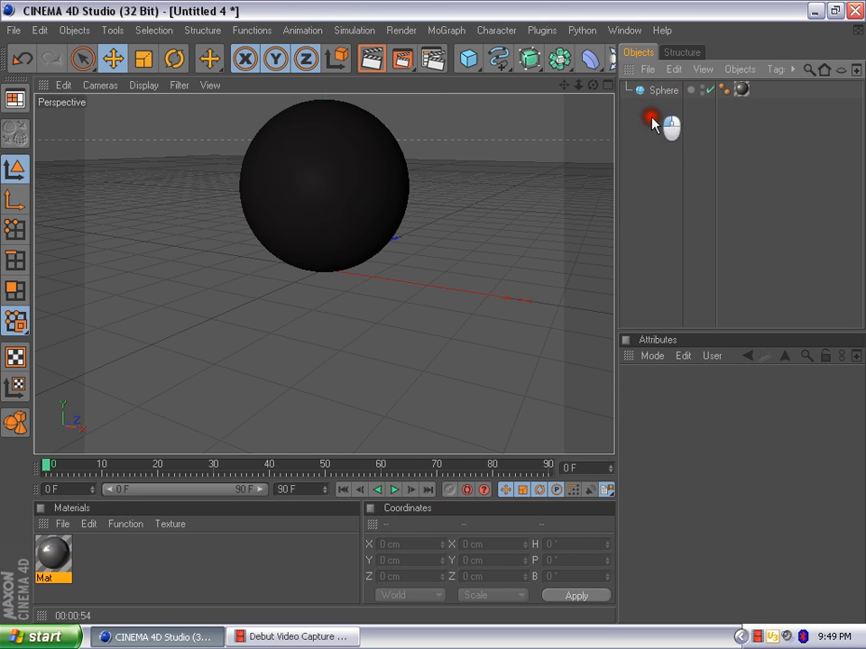
{"action": "left_click", "coordinate": [566, 101]}
{"action": "left_click_drag", "start_coordinate": [563, 88], "coordinate": [434, 332]}
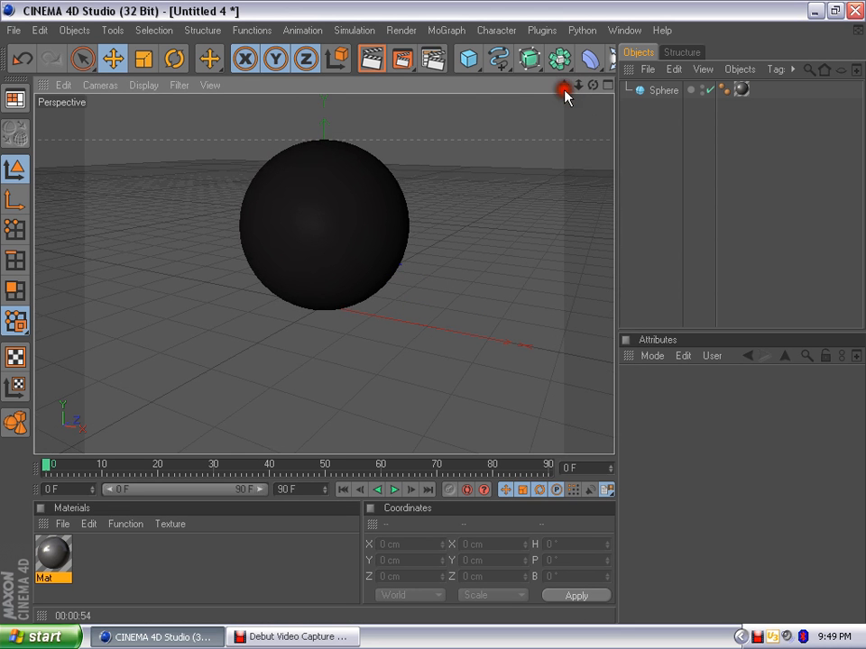
Set the render output size to 1280 x 768 pixels and close the render settings
{"action": "left_click", "coordinate": [433, 59]}
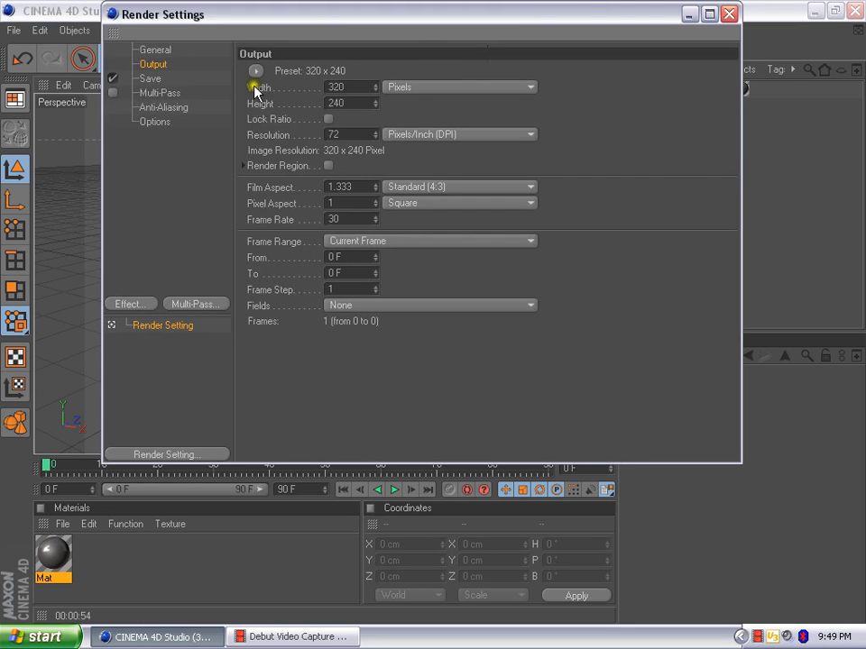
{"action": "double_click", "coordinate": [356, 86]}
{"action": "type", "text": "1280"}
{"action": "key", "text": "Tab"}
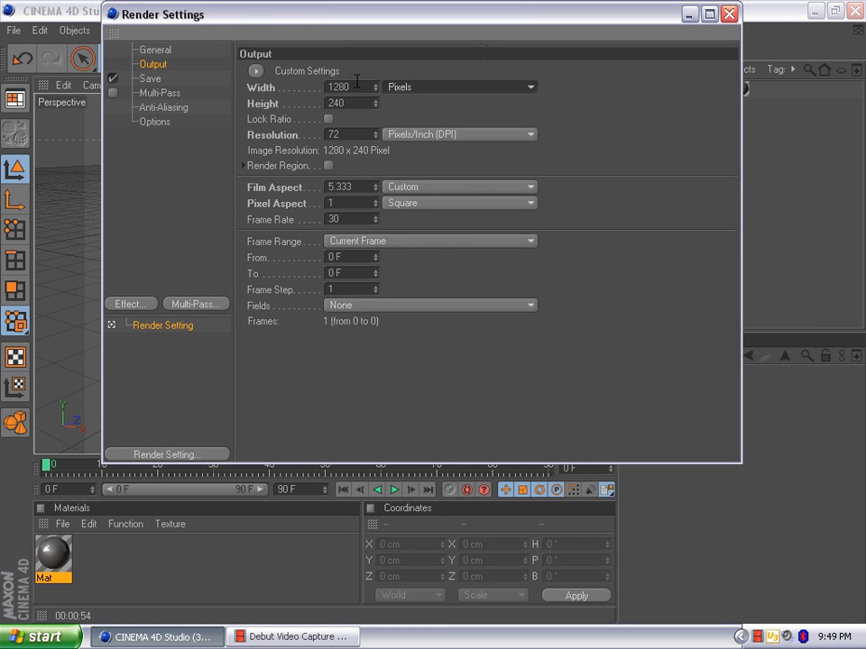
{"action": "type", "text": "7"}
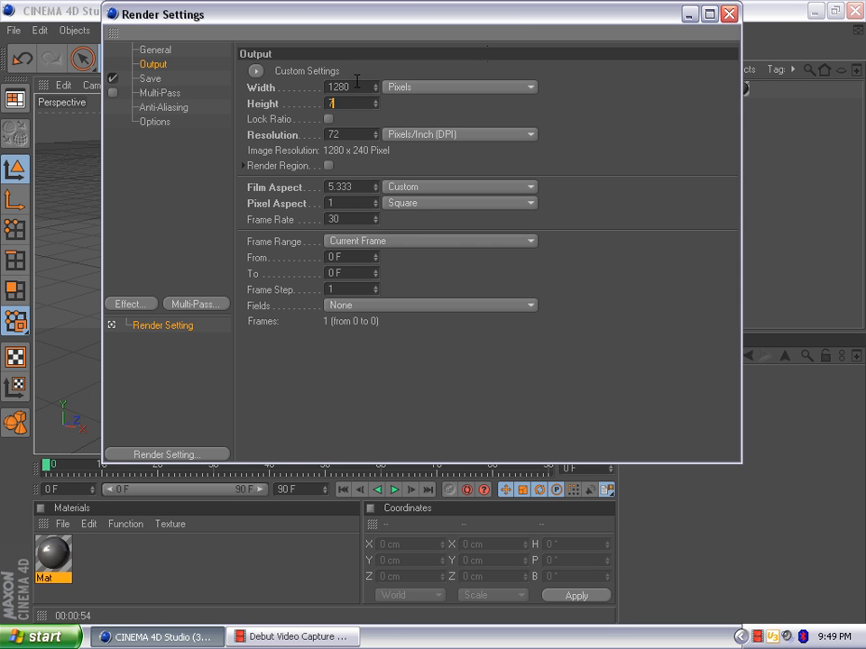
{"action": "type", "text": "68"}
{"action": "key", "text": "Return"}
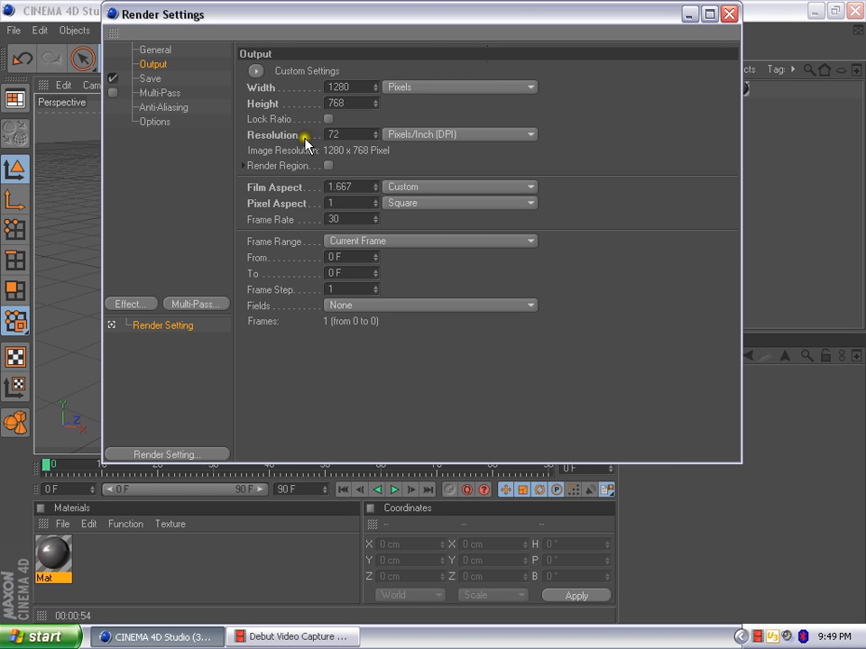
{"action": "left_click", "coordinate": [728, 15]}
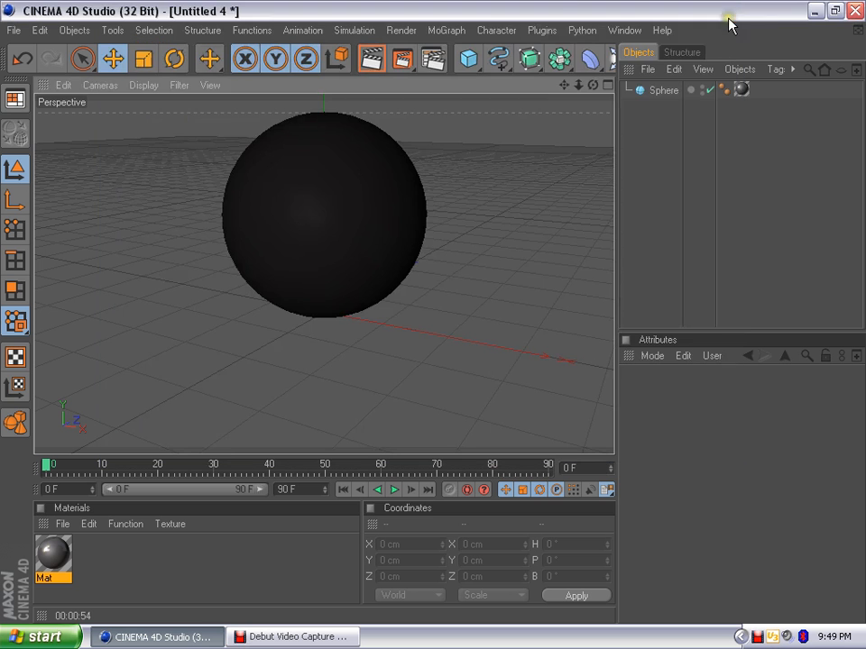
{"action": "left_click", "coordinate": [810, 11]}
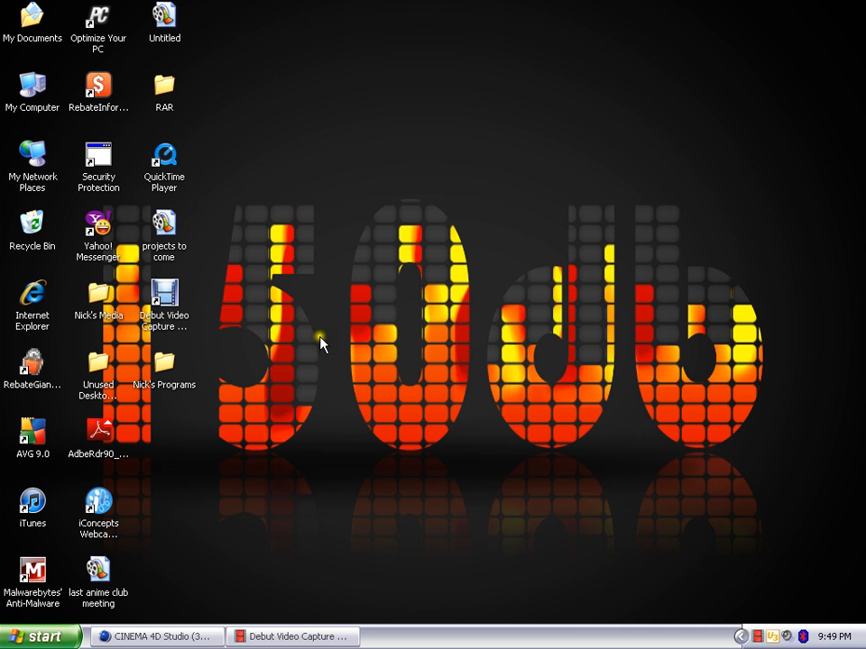
{"action": "left_click", "coordinate": [209, 636]}
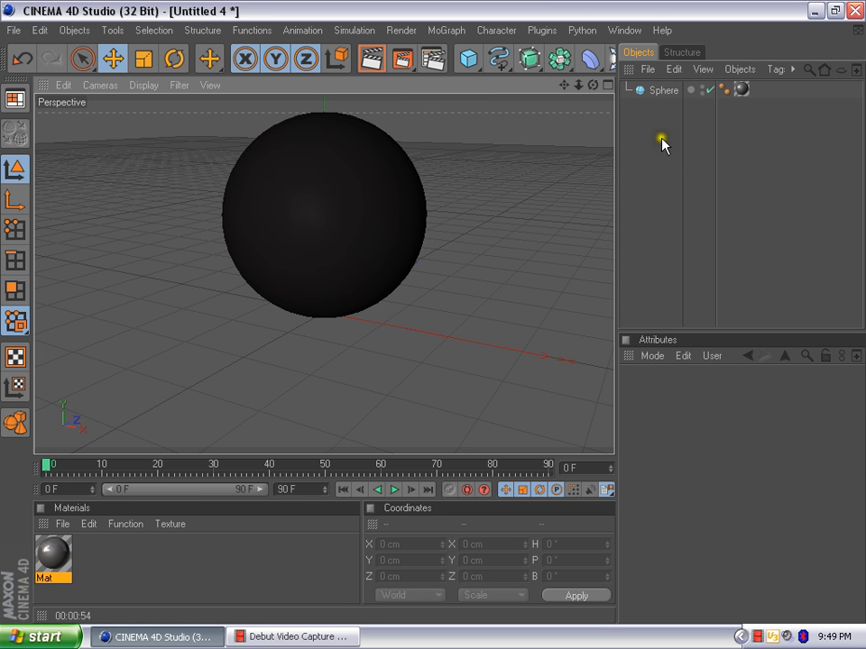
Make the sphere editable and switch to polygon mode
{"action": "left_click", "coordinate": [650, 92]}
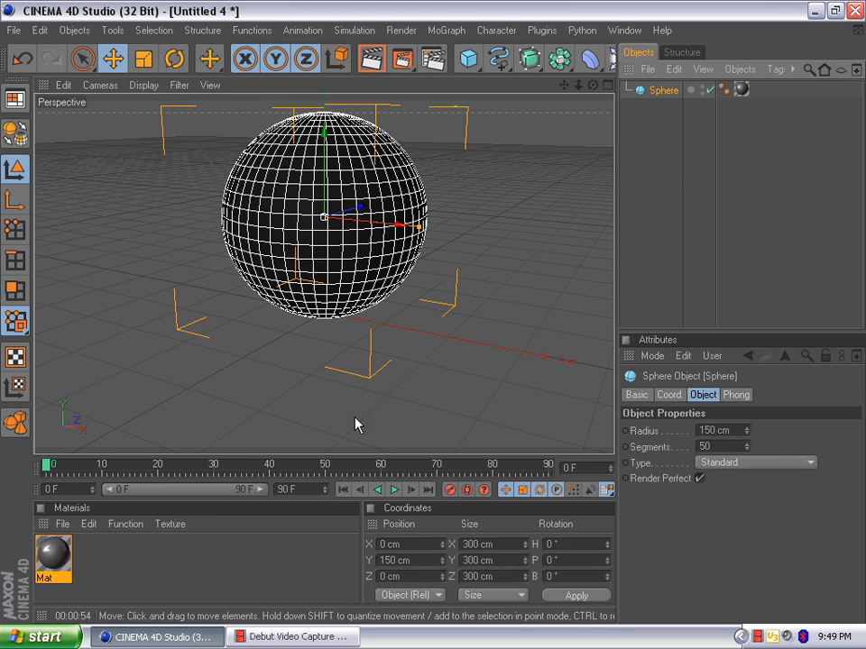
{"action": "key", "text": "c"}
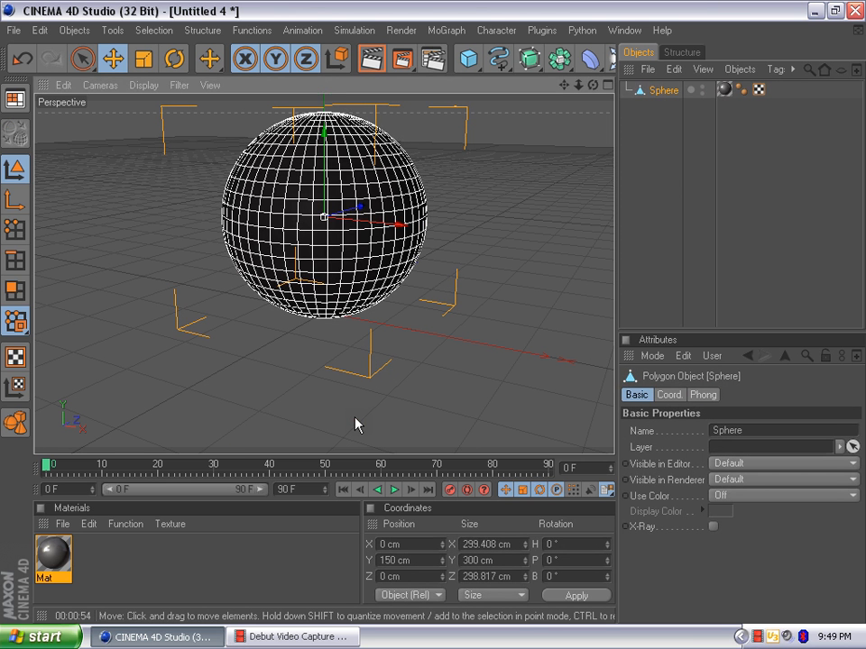
{"action": "left_click", "coordinate": [18, 291]}
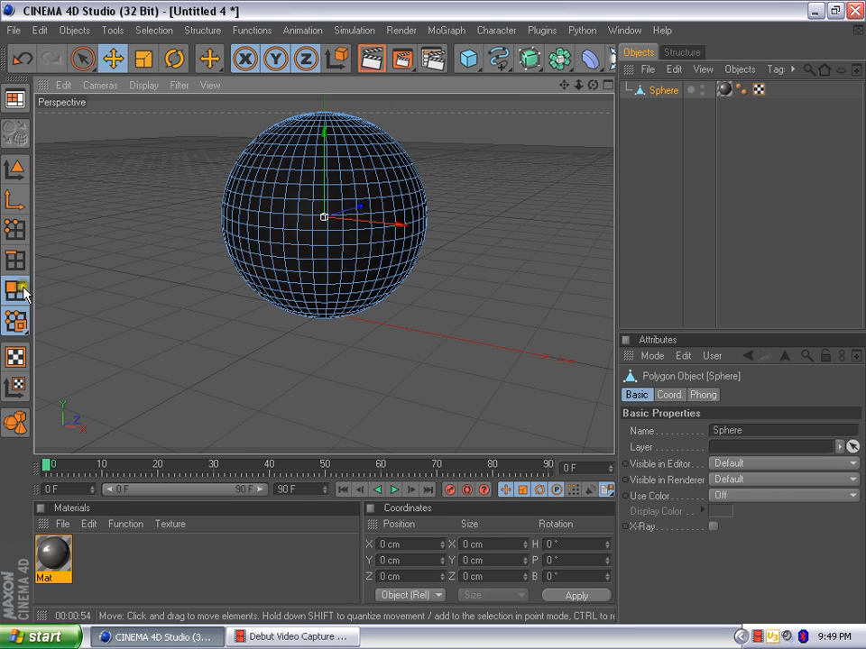
Loop-select a three-row polygon band around the sphere's equator and a three-column vertical band crossing it, undoing the extra horizontal loop
{"action": "left_click", "coordinate": [166, 33]}
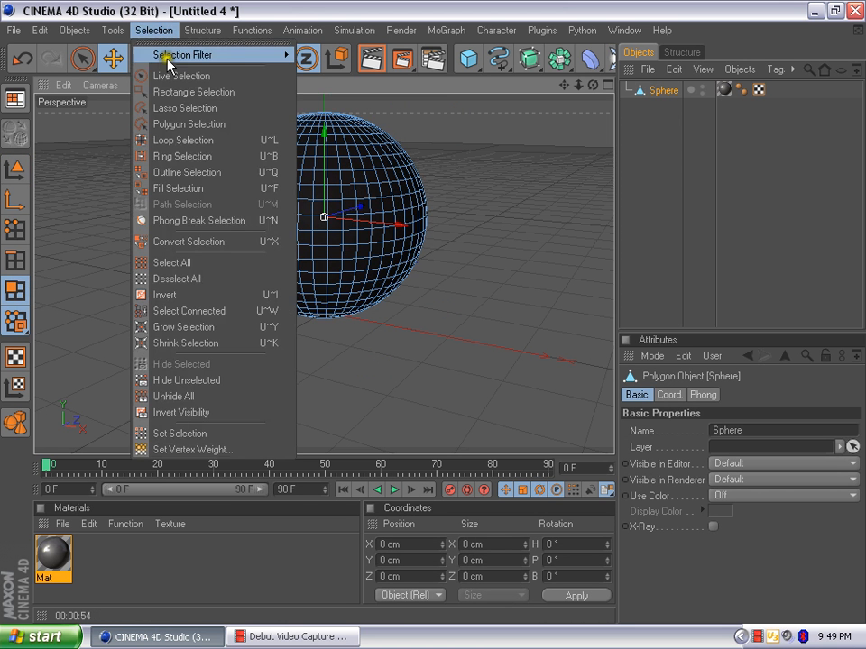
{"action": "left_click", "coordinate": [182, 141]}
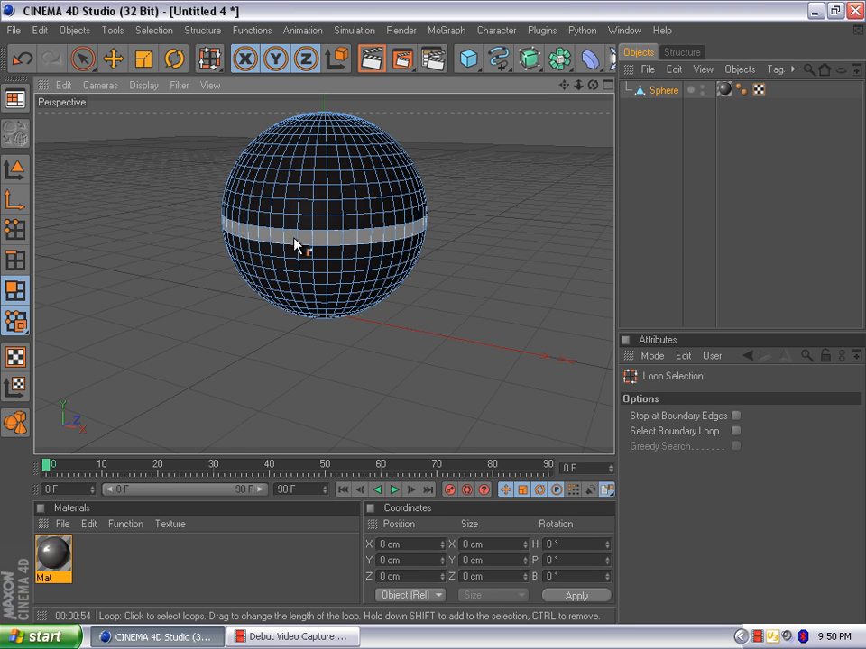
{"action": "mouse_move", "coordinate": [294, 240]}
{"action": "left_mouse_down"}
{"action": "mouse_move", "coordinate": [298, 225]}
{"action": "mouse_move", "coordinate": [301, 245]}
{"action": "left_mouse_up"}
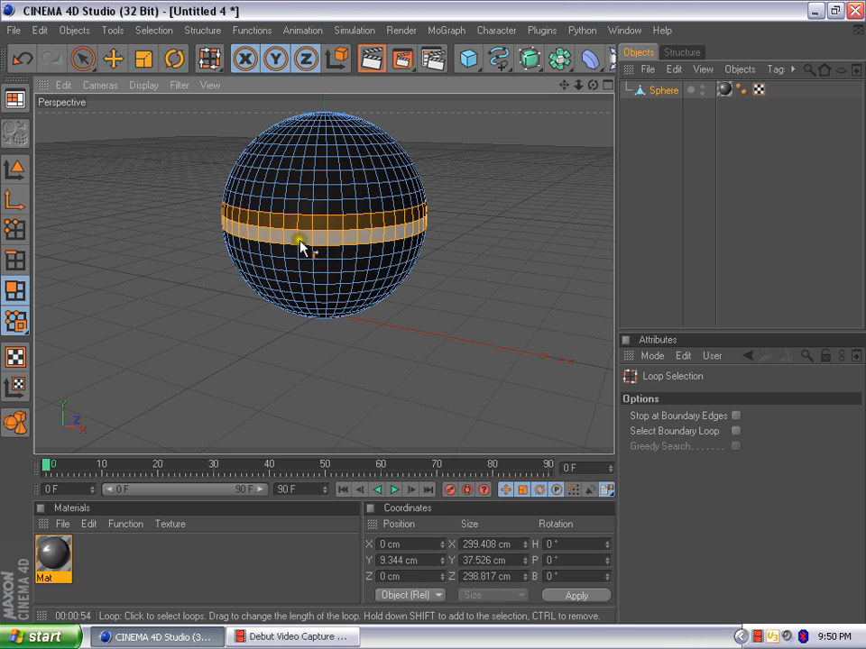
{"action": "left_click", "coordinate": [302, 251], "text": "shift"}
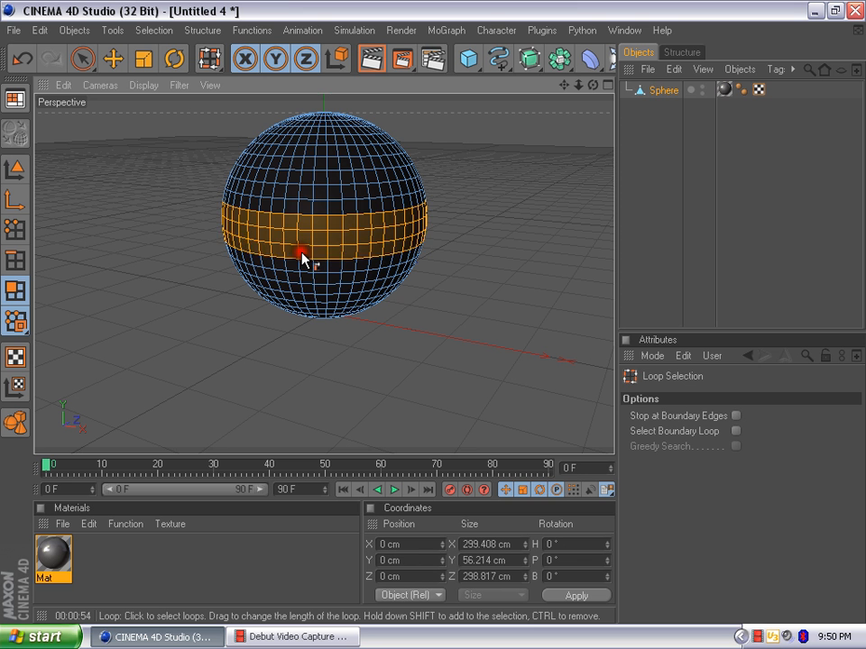
{"action": "left_click", "coordinate": [305, 249], "text": "shift"}
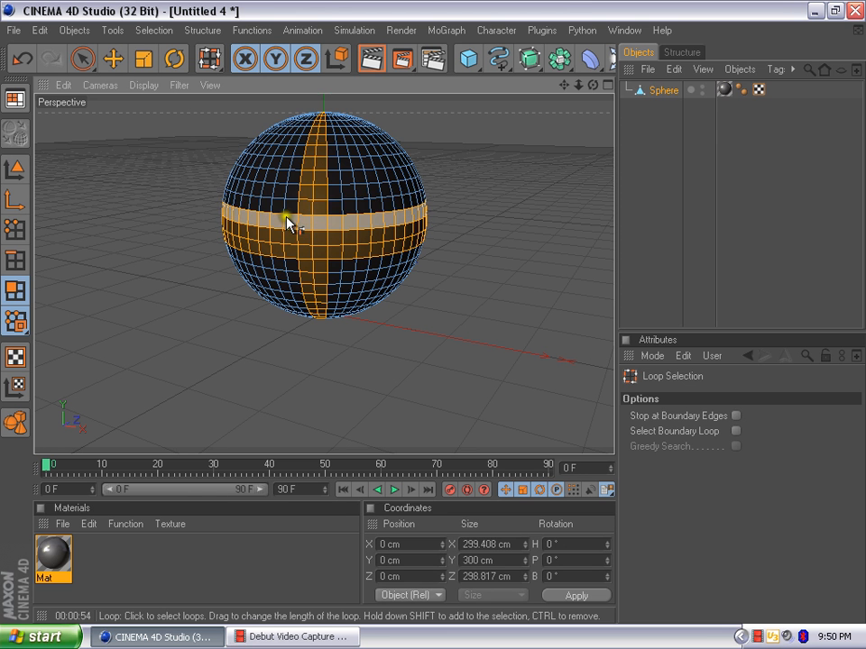
{"action": "left_click", "coordinate": [284, 214], "text": "shift"}
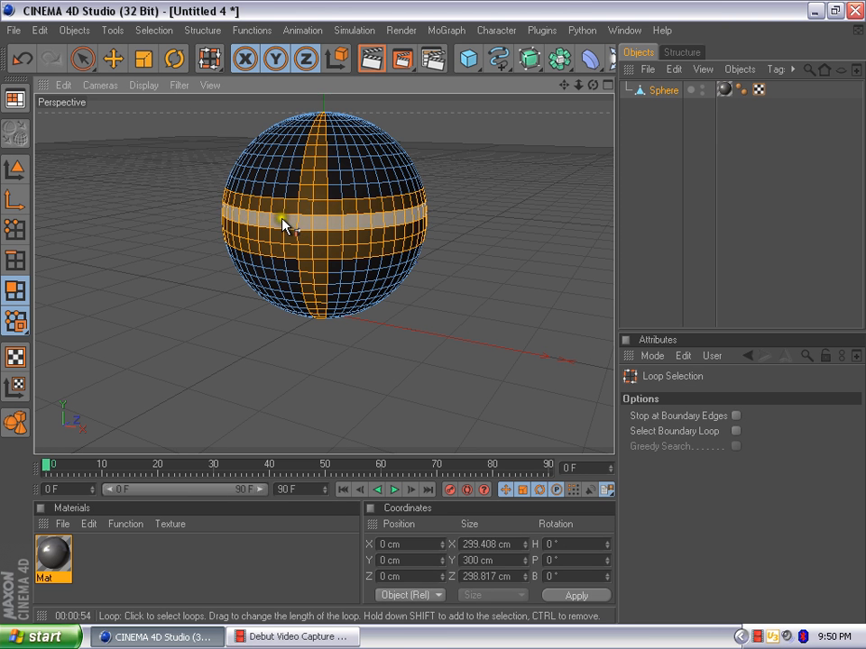
{"action": "key", "text": "ctrl+z"}
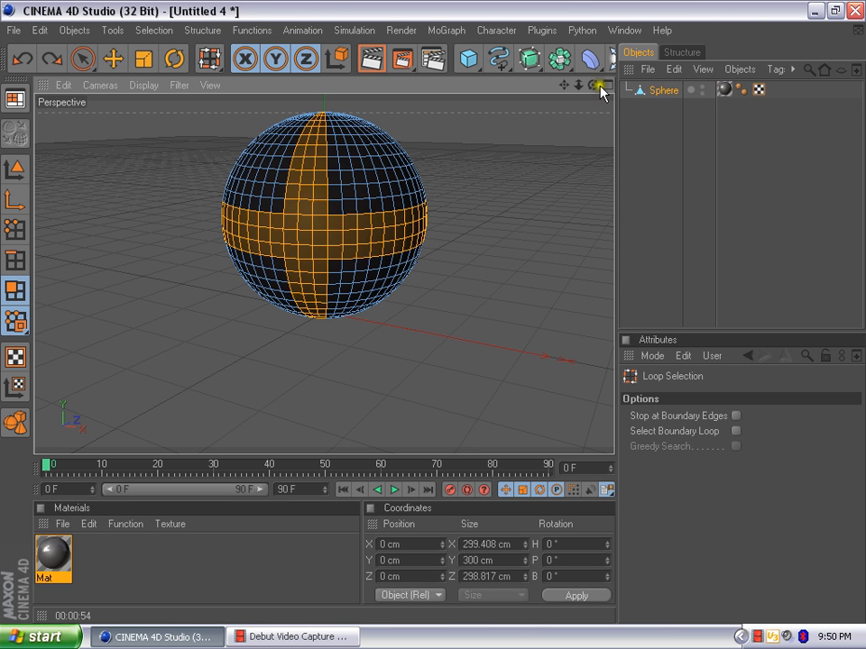
Add a second three-column vertical loop band to the selection, running over the poles perpendicular to the first one
{"action": "mouse_move", "coordinate": [594, 86]}
{"action": "left_mouse_down"}
{"action": "mouse_move", "coordinate": [433, 311]}
{"action": "mouse_move", "coordinate": [392, 294]}
{"action": "mouse_move", "coordinate": [433, 311]}
{"action": "left_mouse_up"}
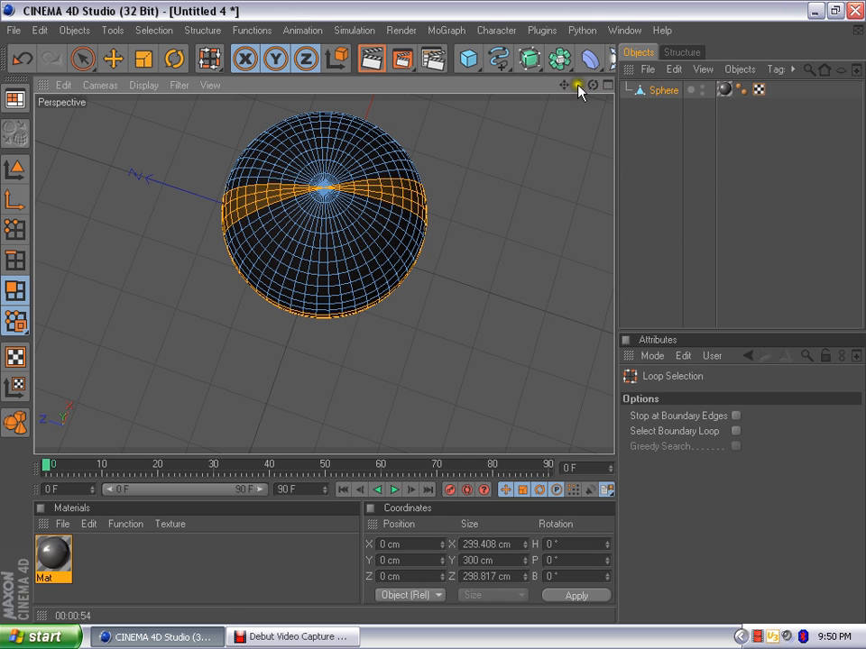
{"action": "mouse_move", "coordinate": [578, 85]}
{"action": "left_mouse_down"}
{"action": "mouse_move", "coordinate": [433, 310]}
{"action": "mouse_move", "coordinate": [497, 363]}
{"action": "mouse_move", "coordinate": [433, 312]}
{"action": "left_mouse_up"}
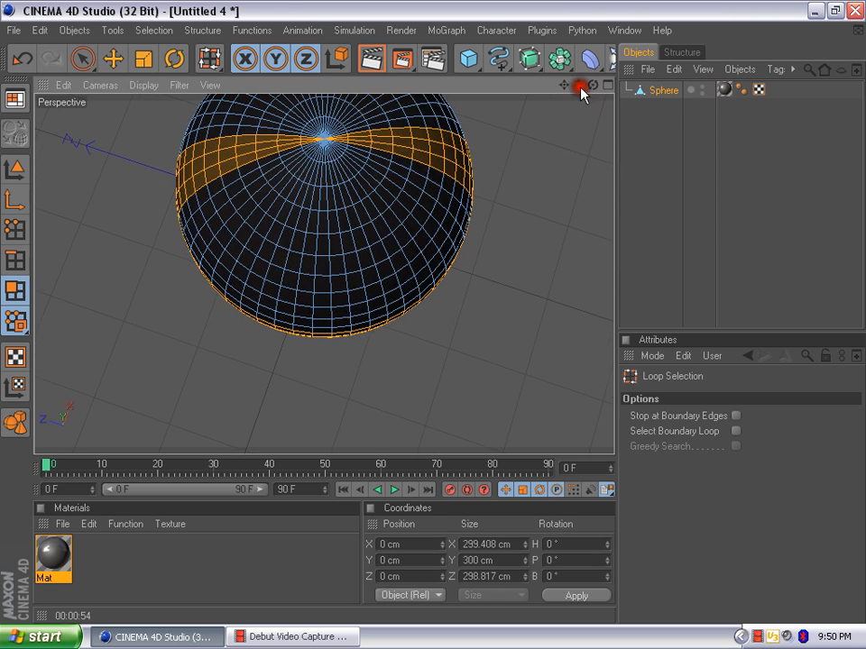
{"action": "left_click", "coordinate": [342, 296], "text": "shift"}
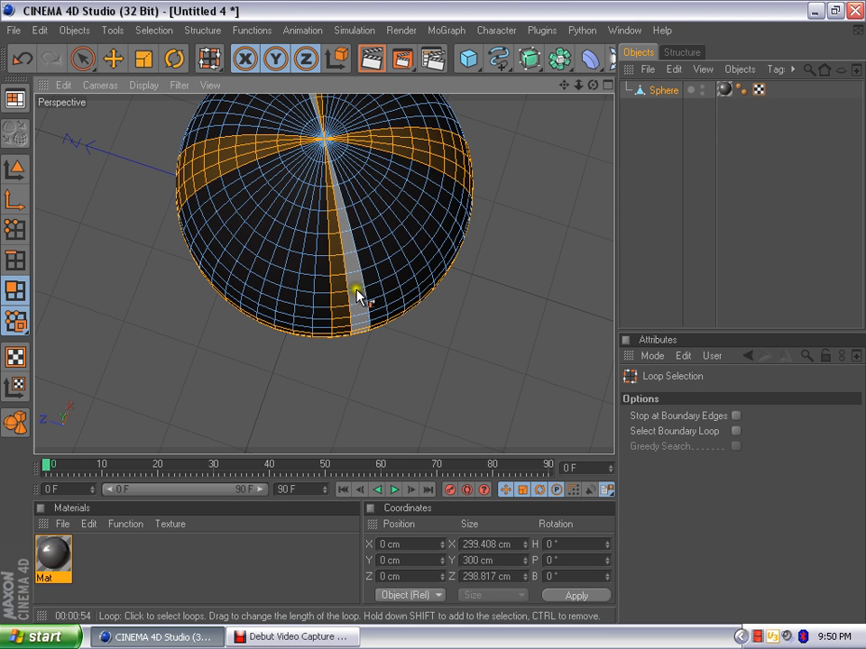
{"action": "left_click", "coordinate": [351, 299], "text": "shift"}
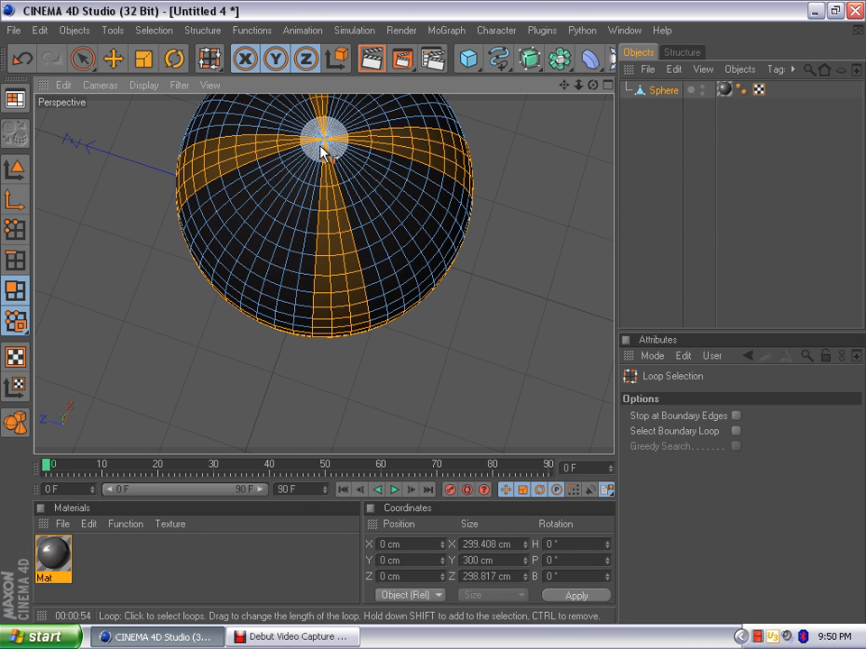
Add the four innermost polygon rings around the sphere's top pole to the loop selection
{"action": "left_click_drag", "start_coordinate": [320, 146], "coordinate": [333, 159], "text": "shift"}
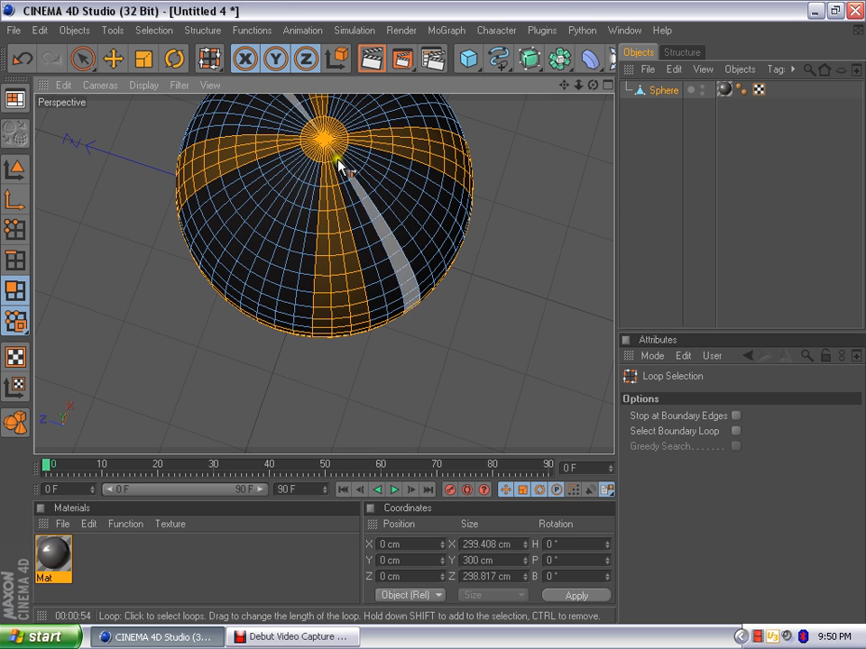
{"action": "left_click", "coordinate": [341, 161], "text": "shift"}
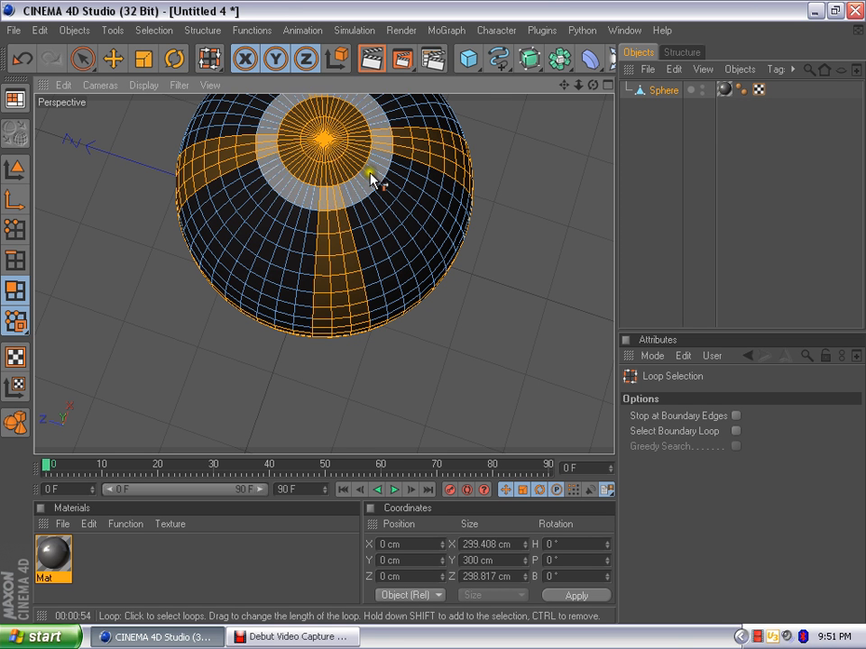
{"action": "left_click", "coordinate": [370, 173], "text": "shift"}
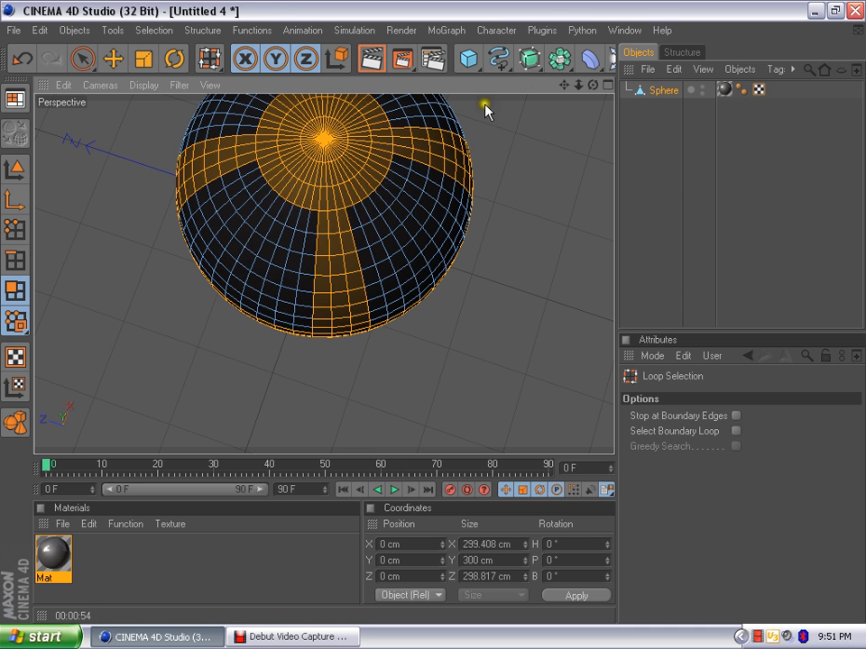
{"action": "left_click", "coordinate": [369, 210], "text": "shift"}
Add the four innermost polygon rings around the sphere's bottom pole to the loop selection
{"action": "mouse_move", "coordinate": [591, 84]}
{"action": "left_mouse_down"}
{"action": "mouse_move", "coordinate": [433, 312]}
{"action": "mouse_move", "coordinate": [402, 402]}
{"action": "mouse_move", "coordinate": [431, 313]}
{"action": "left_mouse_up"}
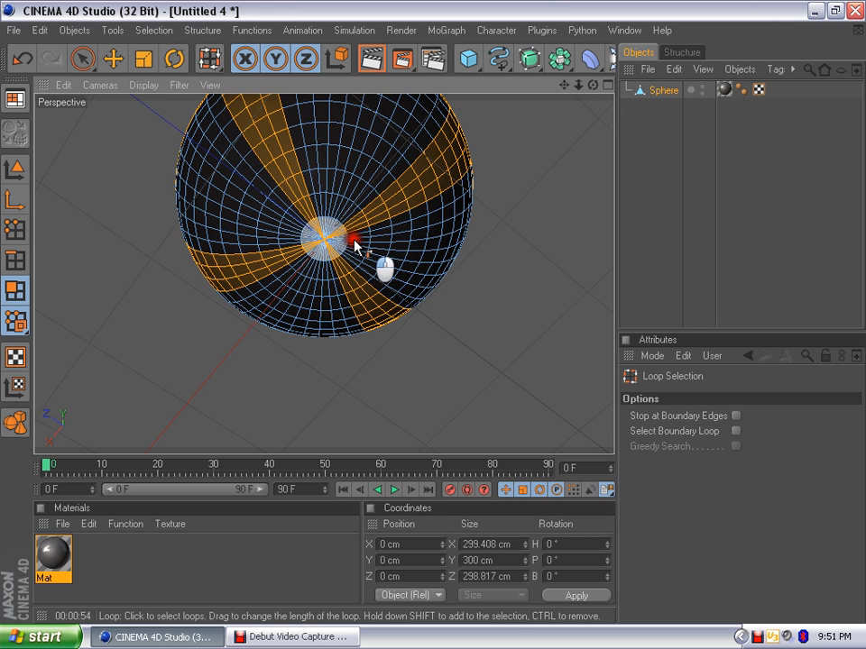
{"action": "left_click", "coordinate": [353, 242]}
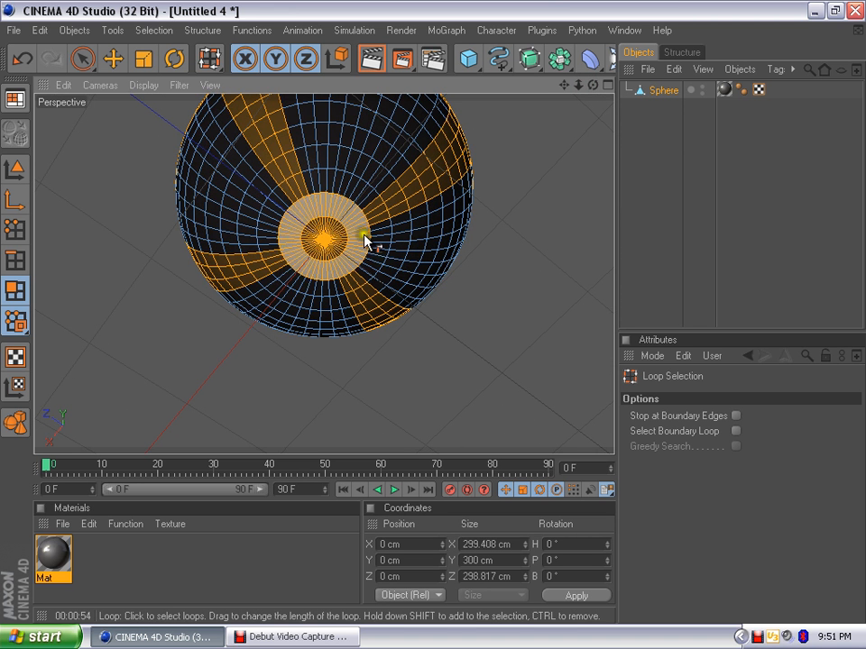
{"action": "left_click", "coordinate": [376, 240], "text": "shift"}
{"action": "left_click", "coordinate": [379, 240], "text": "shift"}
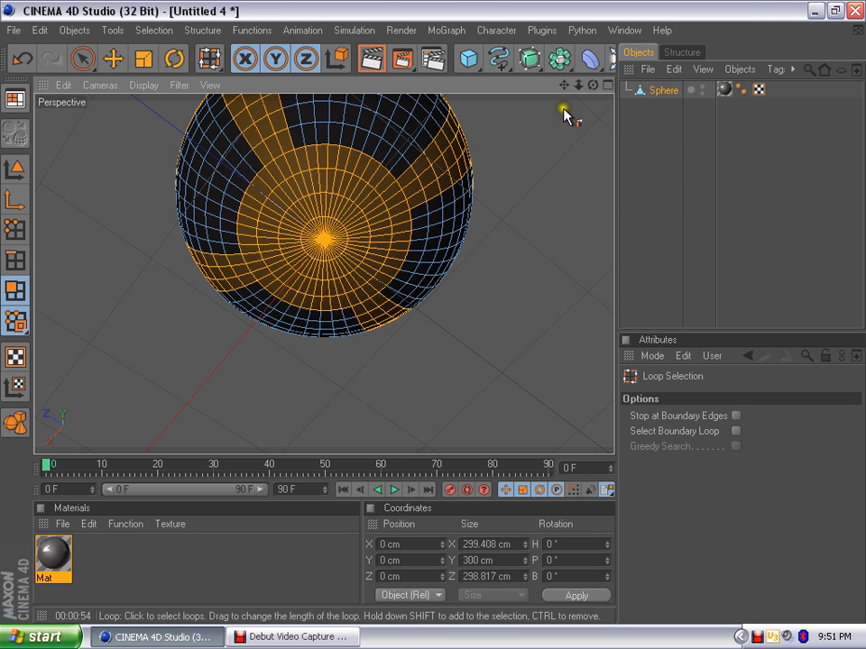
{"action": "left_click_drag", "start_coordinate": [593, 84], "coordinate": [593, 168]}
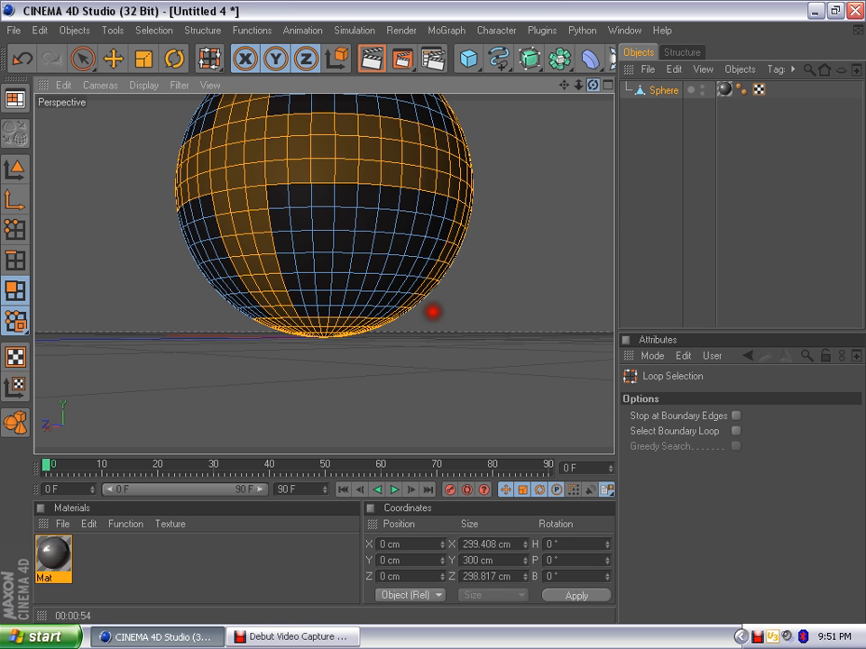
{"action": "left_click_drag", "start_coordinate": [433, 313], "coordinate": [433, 312]}
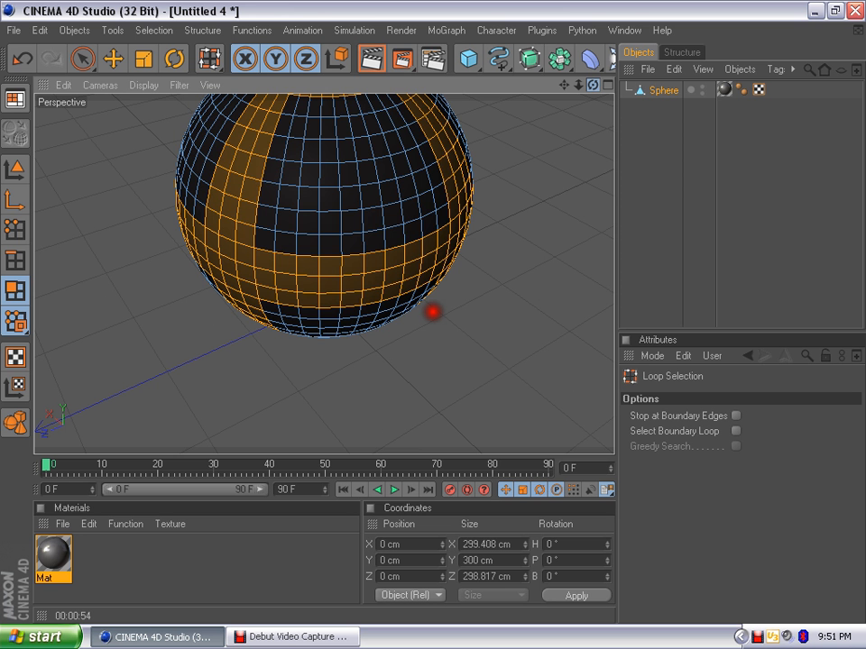
{"action": "left_click_drag", "start_coordinate": [433, 312], "coordinate": [594, 84]}
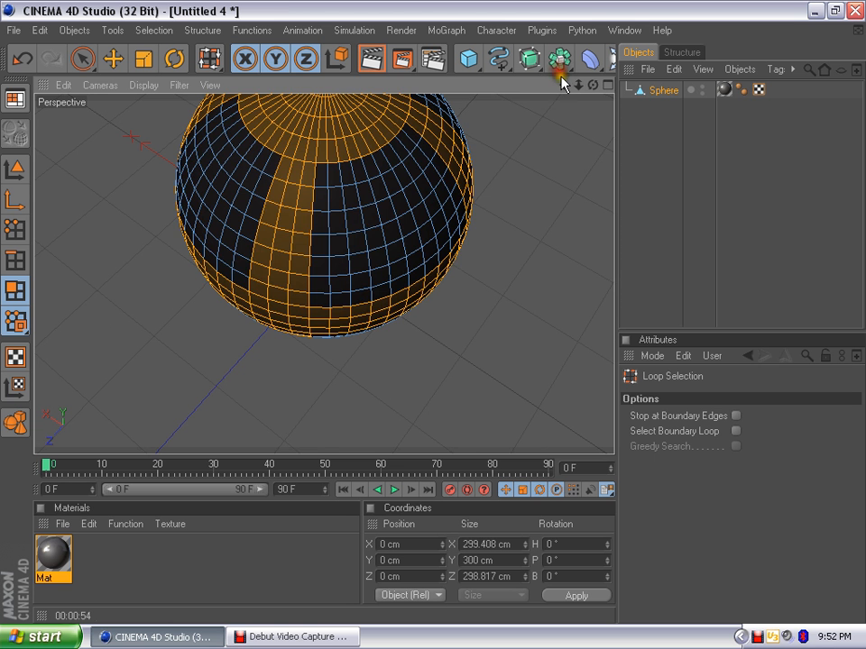
{"action": "left_click_drag", "start_coordinate": [564, 85], "coordinate": [433, 309]}
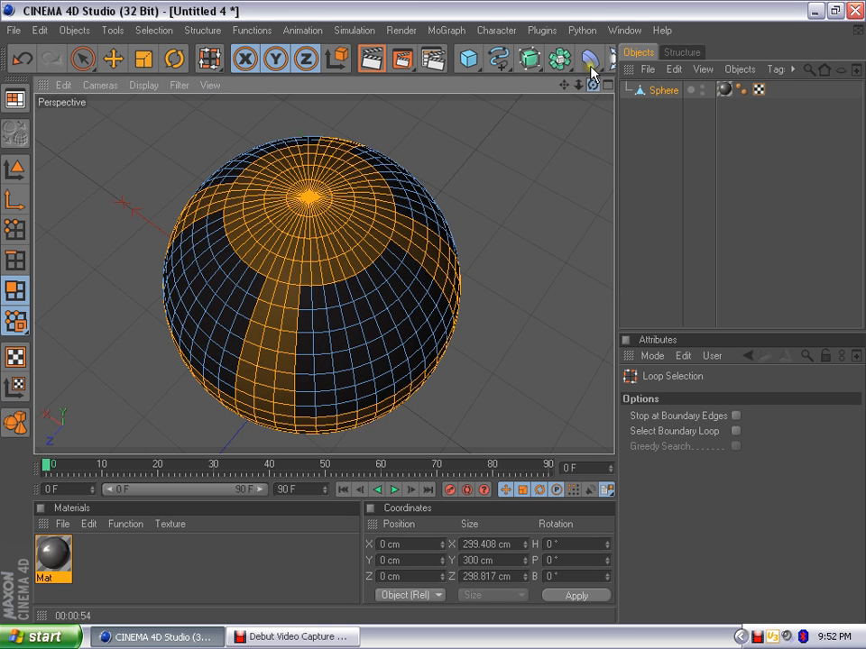
{"action": "mouse_move", "coordinate": [593, 85]}
{"action": "left_mouse_down"}
{"action": "mouse_move", "coordinate": [433, 312]}
{"action": "mouse_move", "coordinate": [459, 241]}
{"action": "mouse_move", "coordinate": [433, 311]}
{"action": "mouse_move", "coordinate": [326, 321]}
{"action": "mouse_move", "coordinate": [433, 309]}
{"action": "mouse_move", "coordinate": [424, 361]}
{"action": "left_mouse_up"}
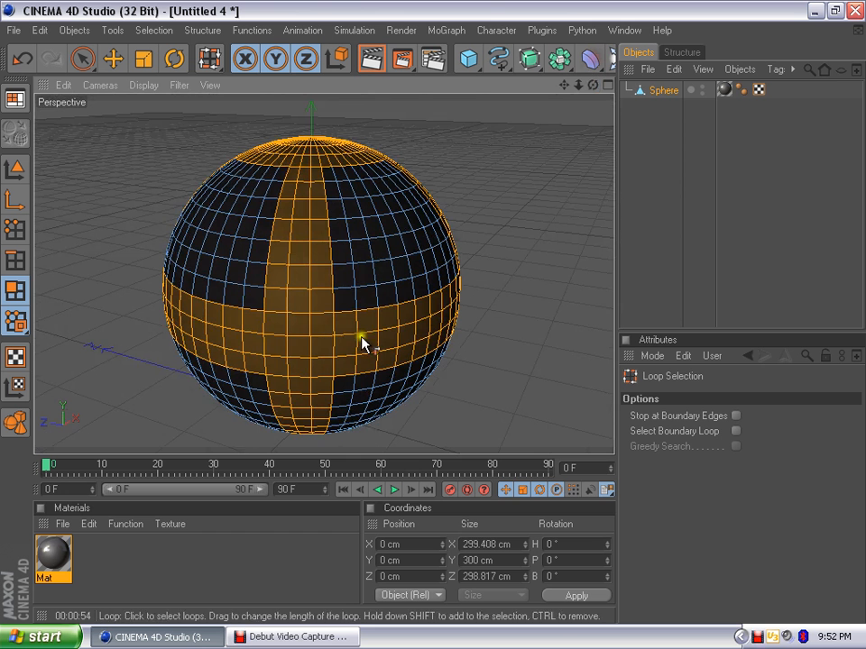
Create a new material, enable its Luminance channel with the yellow color 255, 255, 0, and close the Material Editor
{"action": "left_click", "coordinate": [206, 574]}
{"action": "left_click_drag", "start_coordinate": [205, 572], "coordinate": [142, 565]}
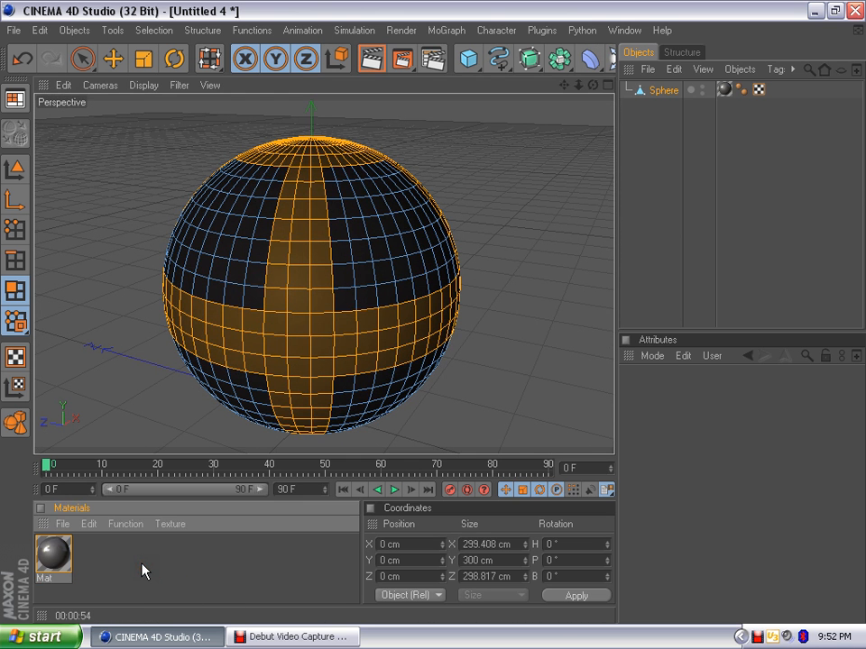
{"action": "left_click", "coordinate": [141, 564]}
{"action": "double_click", "coordinate": [141, 571]}
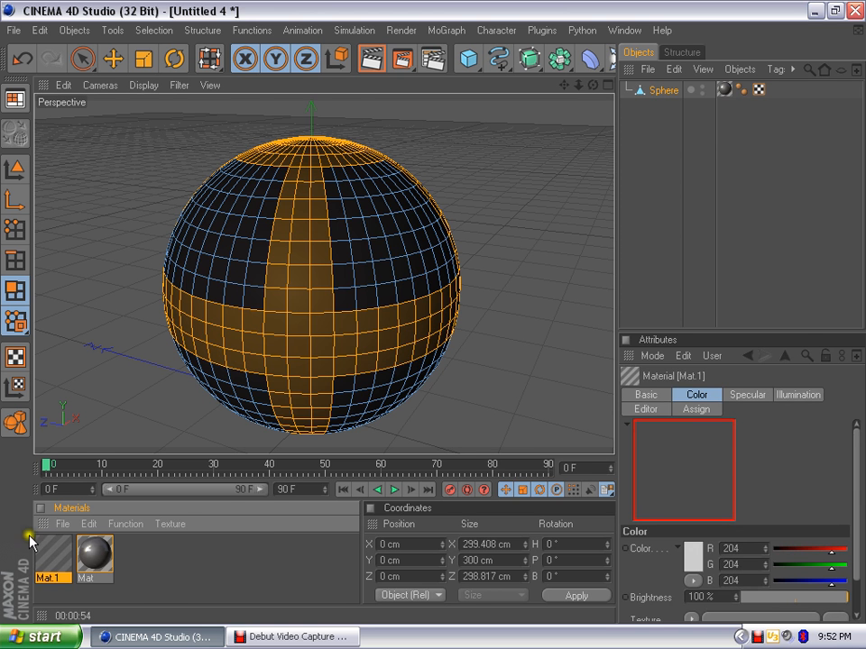
{"action": "double_click", "coordinate": [53, 552]}
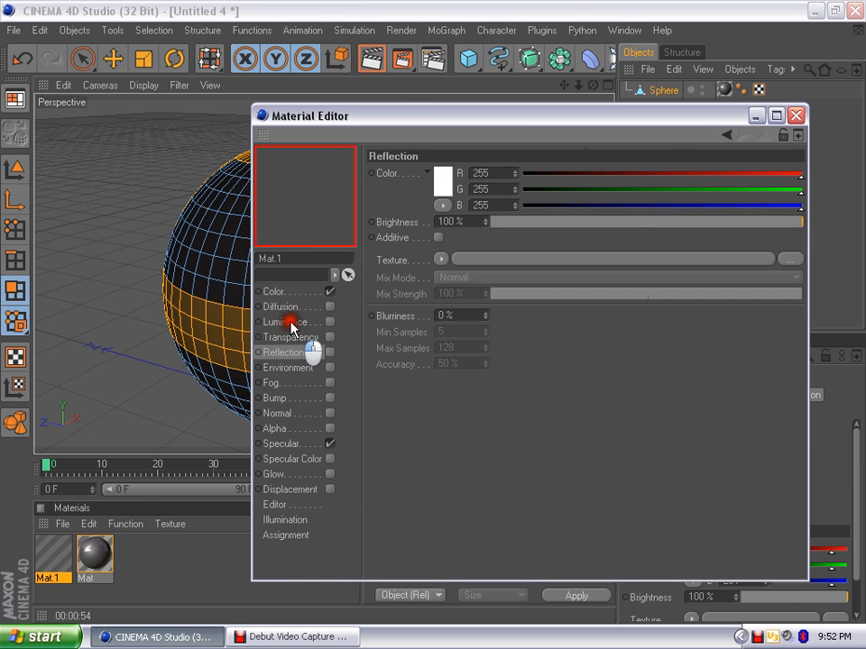
{"action": "left_click", "coordinate": [287, 322]}
{"action": "left_click", "coordinate": [330, 322]}
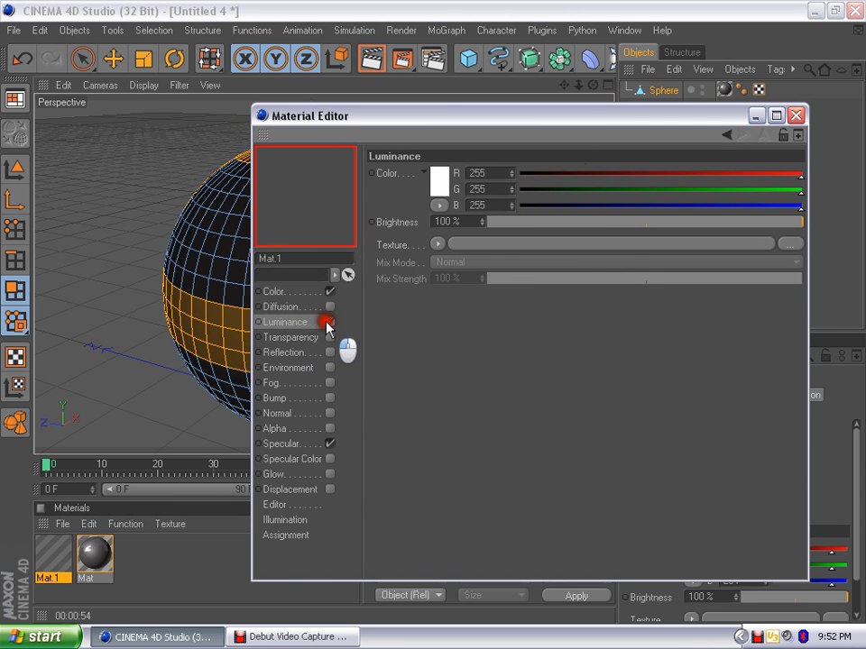
{"action": "left_click", "coordinate": [518, 206]}
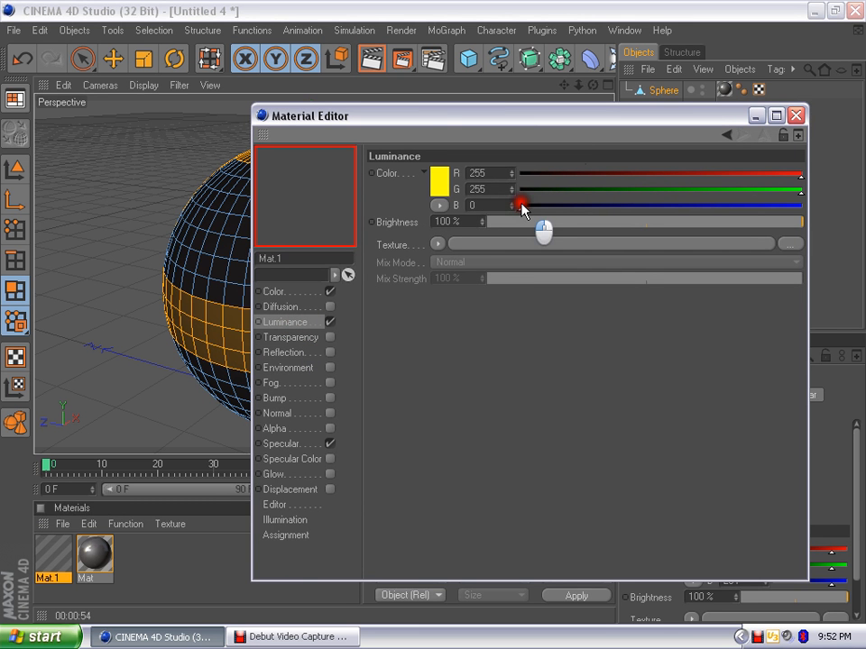
{"action": "left_click", "coordinate": [795, 116]}
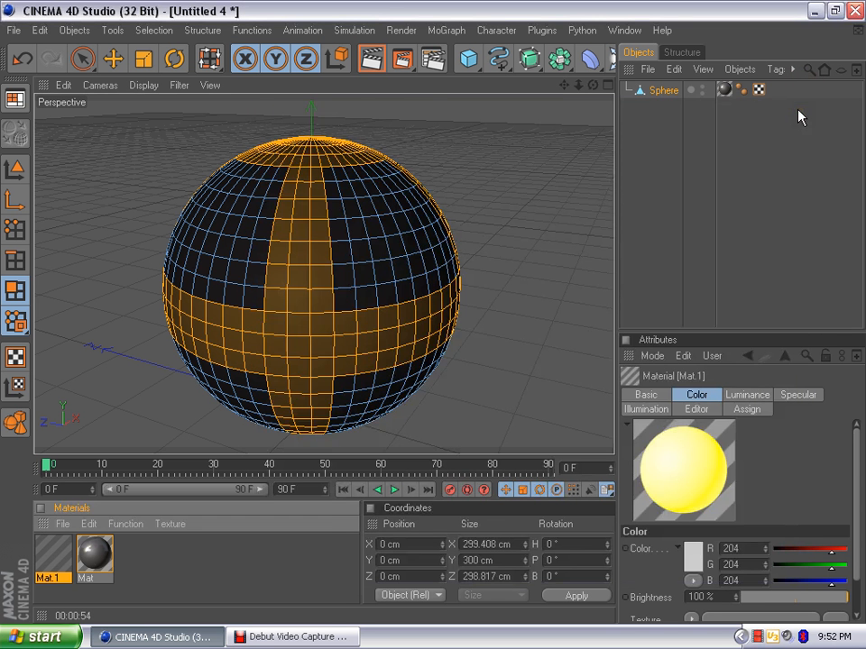
Apply the yellow luminous material to the selected polygon bands and pole caps, and deselect the polygons
{"action": "left_click", "coordinate": [56, 565]}
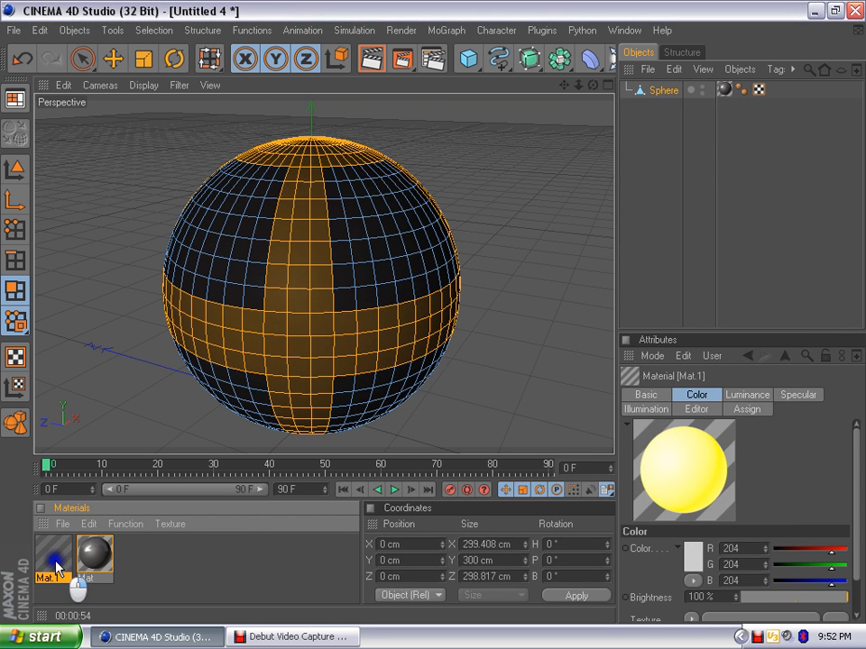
{"action": "right_click", "coordinate": [56, 565]}
{"action": "left_click", "coordinate": [141, 404]}
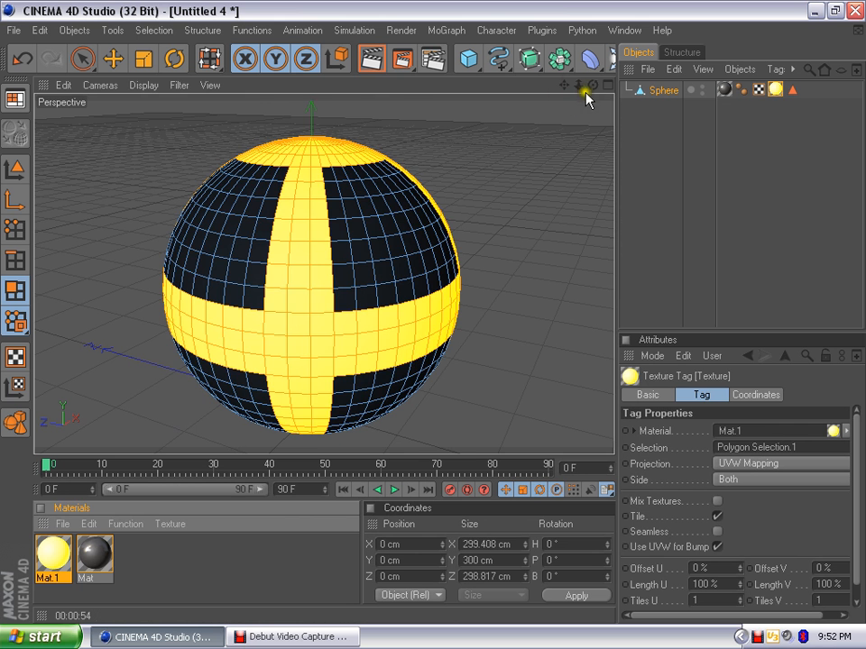
{"action": "mouse_move", "coordinate": [591, 86]}
{"action": "left_mouse_down"}
{"action": "mouse_move", "coordinate": [570, 137]}
{"action": "mouse_move", "coordinate": [554, 126]}
{"action": "left_mouse_up"}
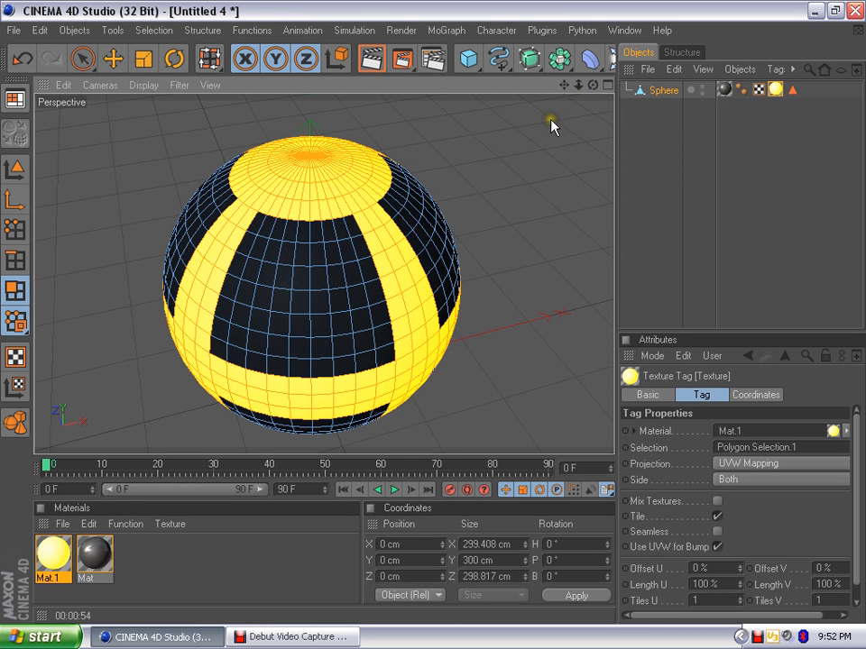
{"action": "left_click", "coordinate": [664, 158]}
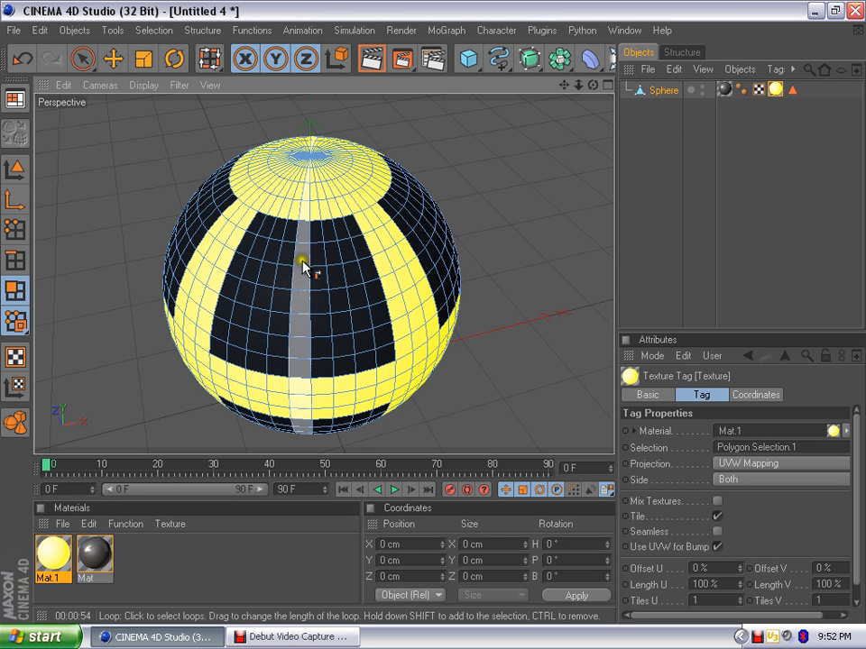
Loop-select the polygon ring just below the sphere's top cap, apply the dark material Mat to it, and clear the object selection
{"action": "left_click", "coordinate": [315, 234]}
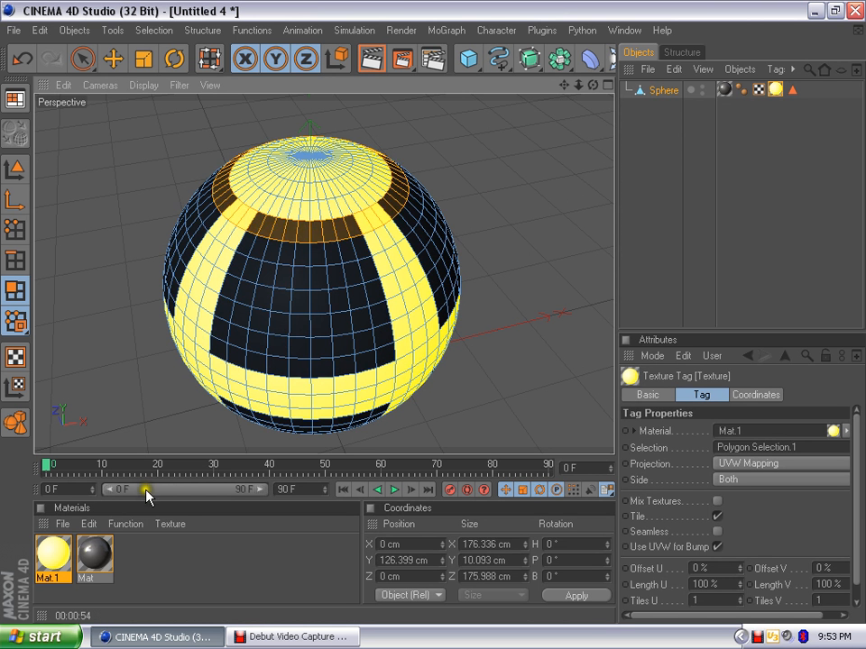
{"action": "left_click", "coordinate": [95, 553]}
{"action": "right_click", "coordinate": [95, 553]}
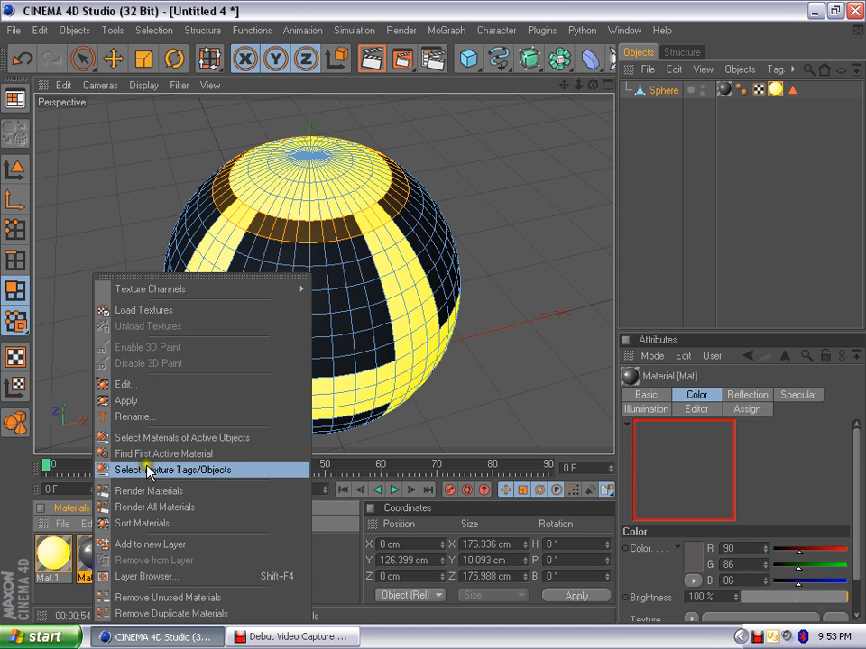
{"action": "left_click", "coordinate": [165, 402]}
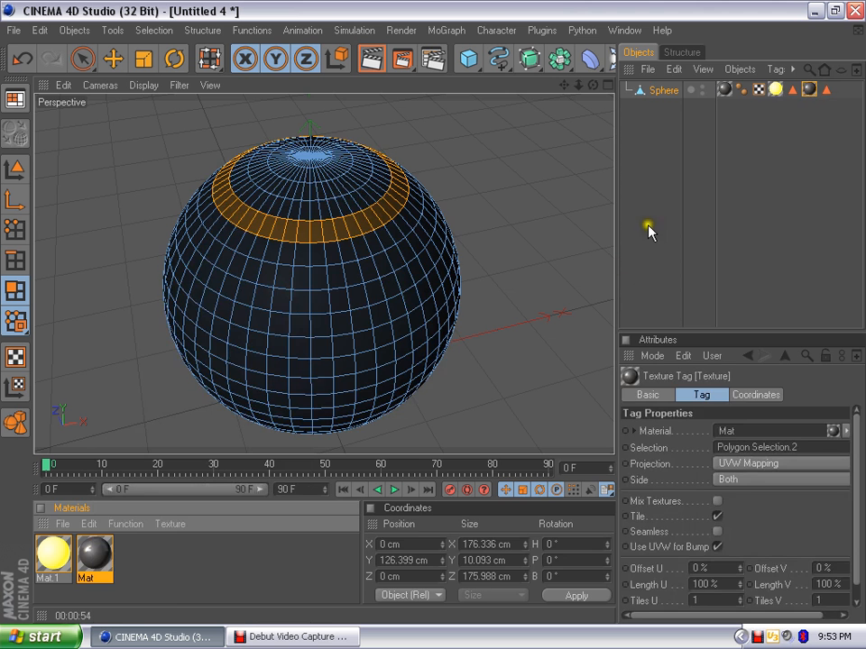
{"action": "left_click", "coordinate": [648, 228]}
{"action": "left_click_drag", "start_coordinate": [593, 85], "coordinate": [433, 312]}
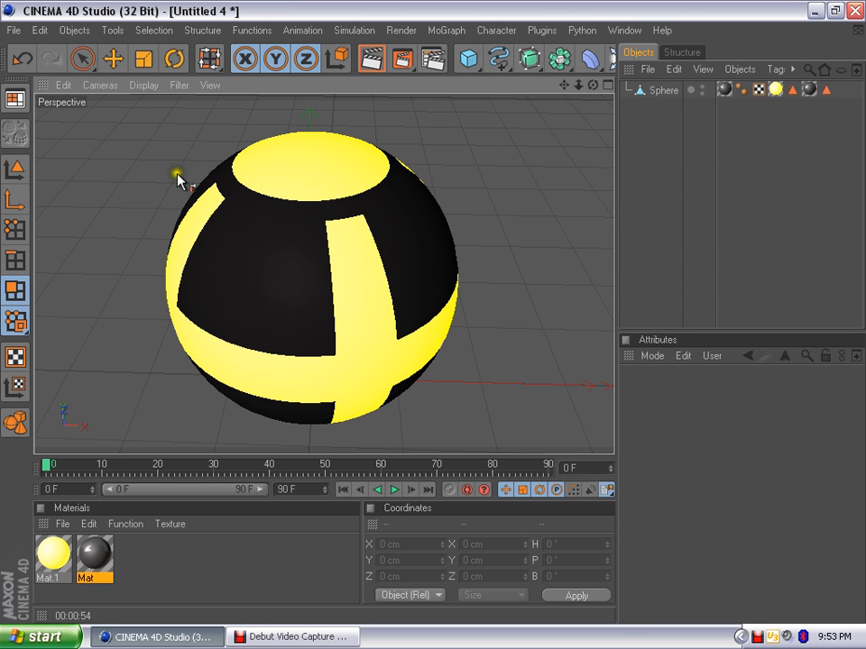
Return to model mode and hide the sphere in both the editor and the renderer
{"action": "left_click", "coordinate": [14, 169]}
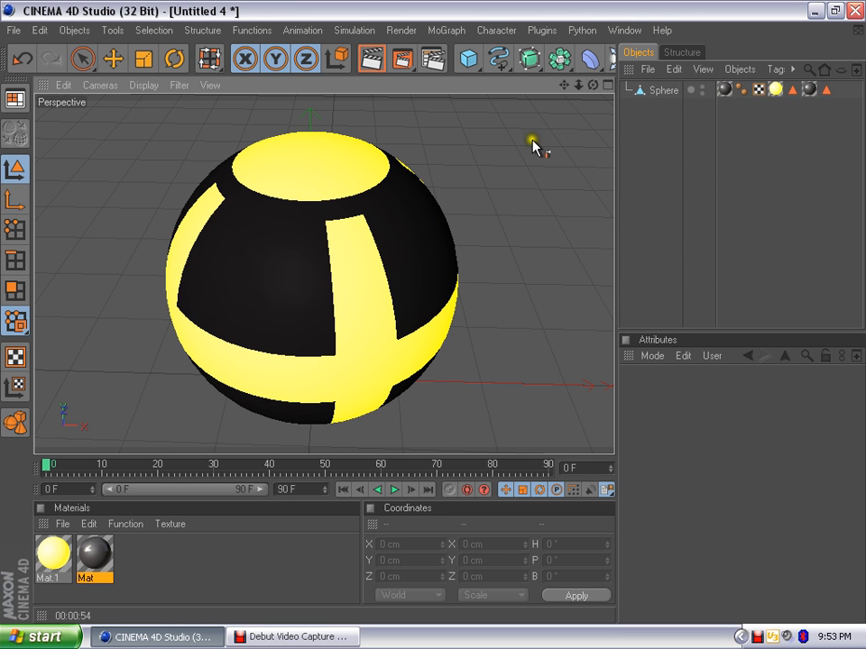
{"action": "left_click_drag", "start_coordinate": [578, 85], "coordinate": [583, 85]}
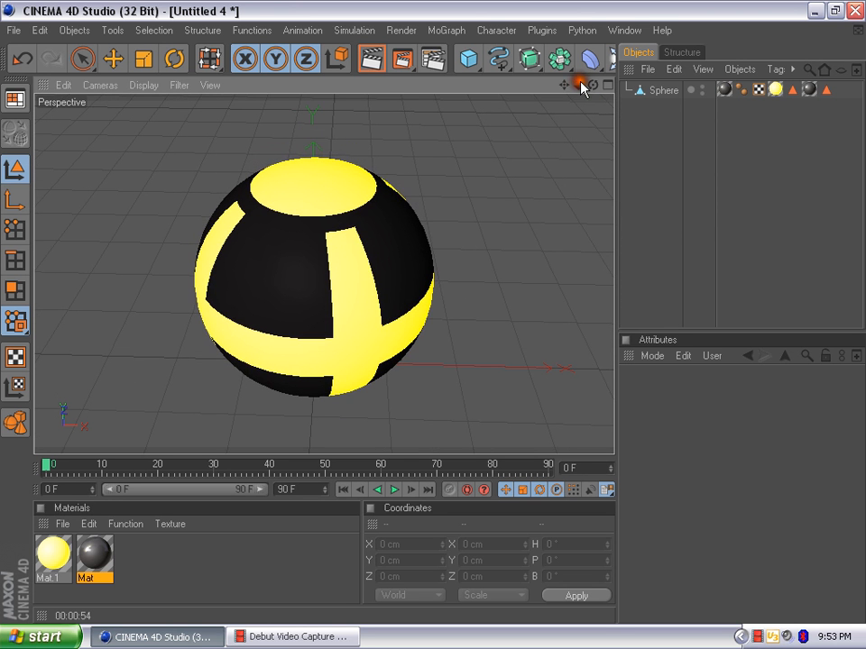
{"action": "left_click", "coordinate": [703, 90]}
{"action": "left_click", "coordinate": [703, 90]}
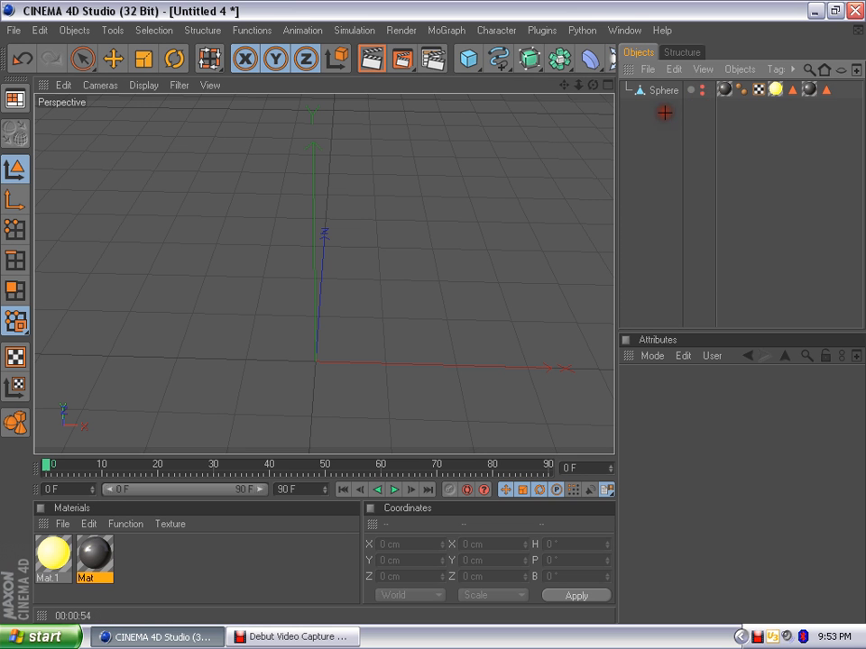
Add a torus primitive and set its ring radius to 259 cm
{"action": "left_click_drag", "start_coordinate": [469, 58], "coordinate": [782, 139]}
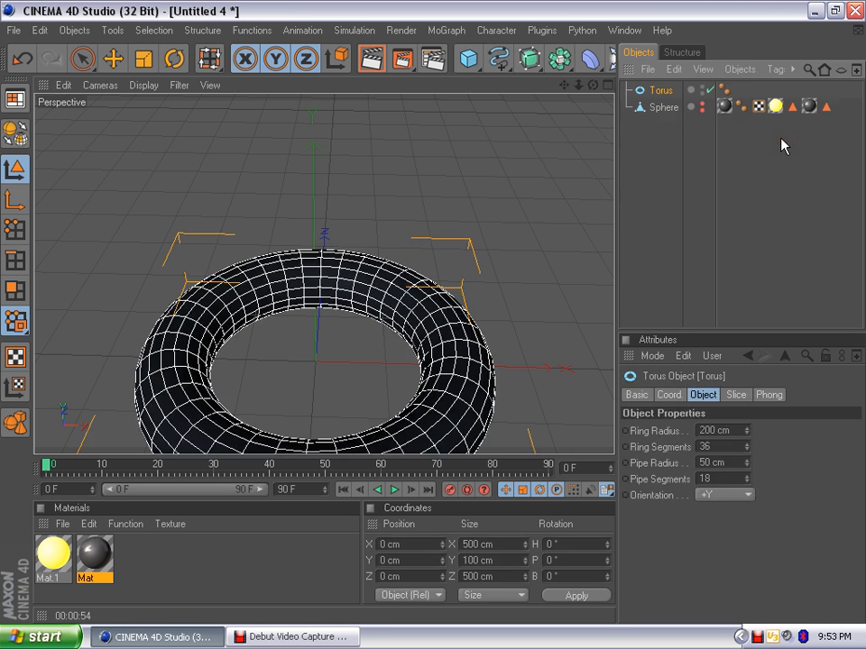
{"action": "left_click_drag", "start_coordinate": [565, 85], "coordinate": [567, 45]}
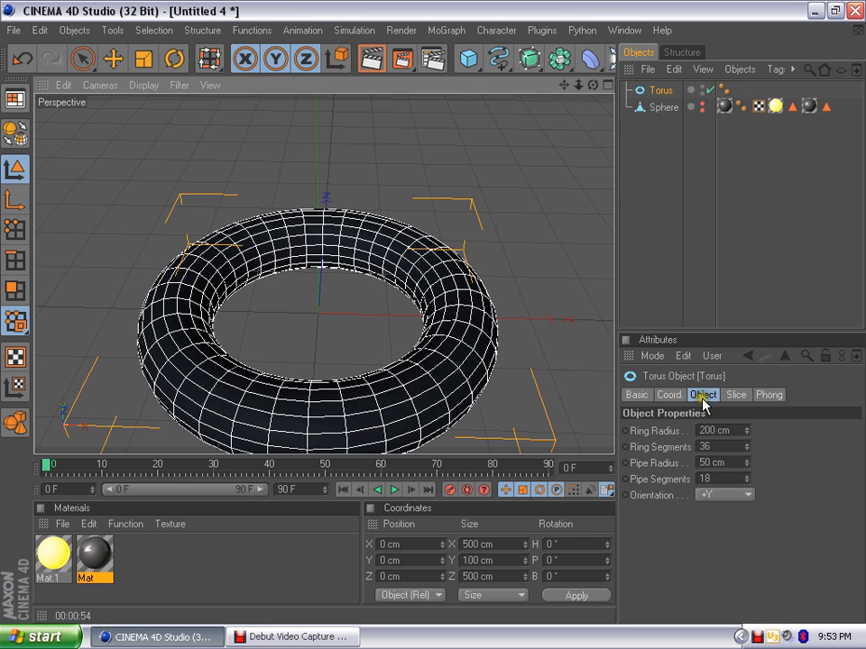
{"action": "left_click", "coordinate": [738, 431]}
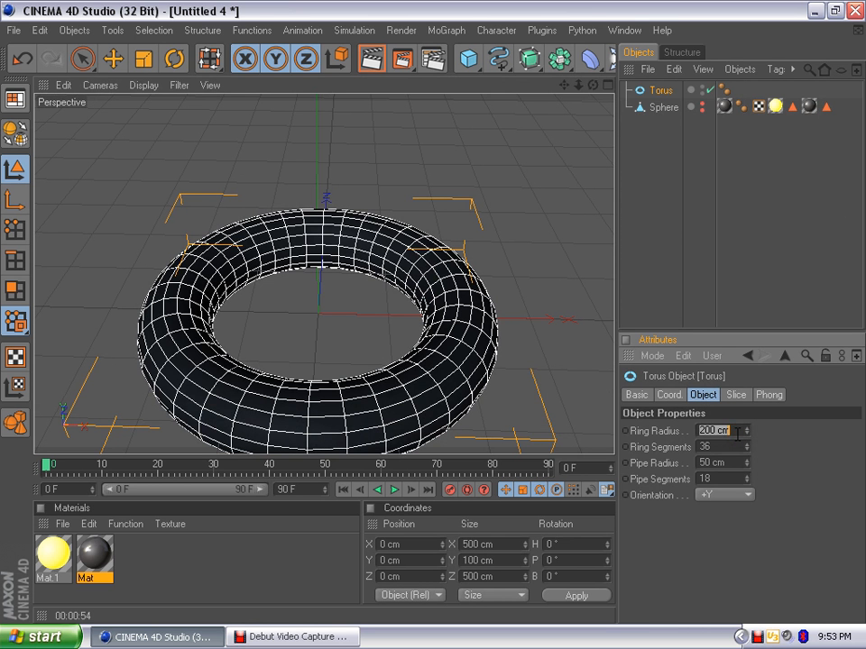
{"action": "type", "text": "259"}
{"action": "key", "text": "Return"}
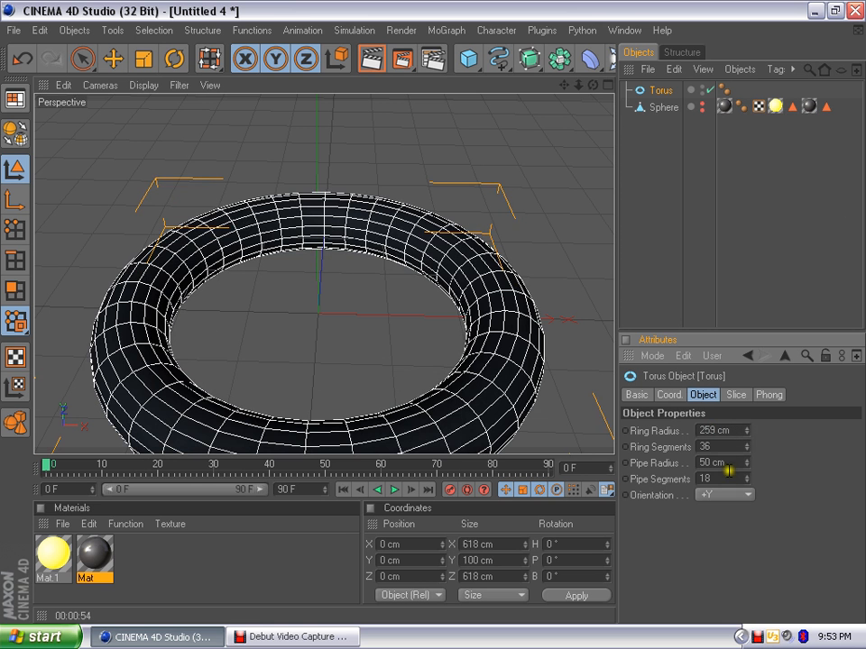
Set the torus's pipe radius to 60 cm after trying 75 cm
{"action": "left_click", "coordinate": [729, 464]}
{"action": "type", "text": "75"}
{"action": "key", "text": "Return"}
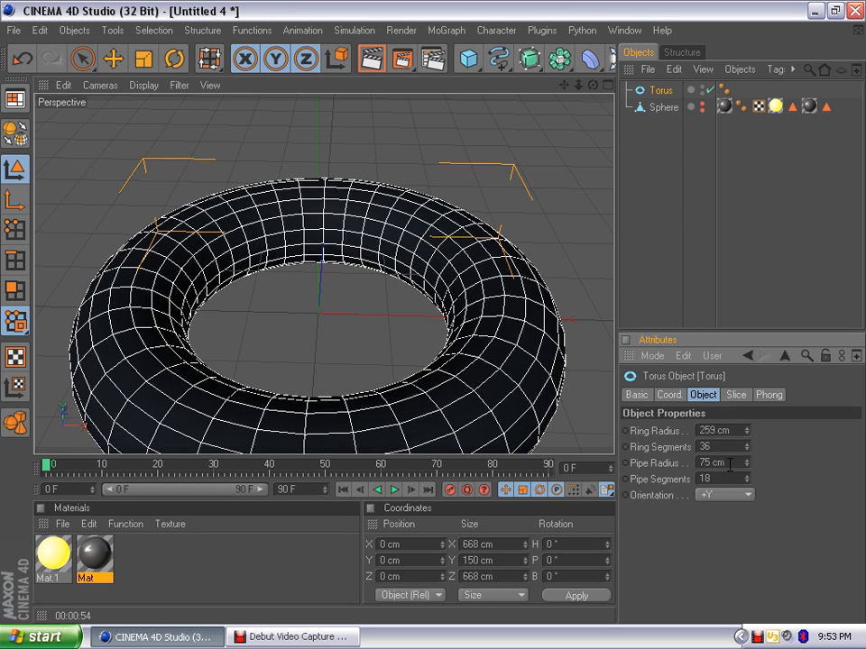
{"action": "left_click", "coordinate": [730, 463]}
{"action": "type", "text": "60"}
{"action": "key", "text": "Return"}
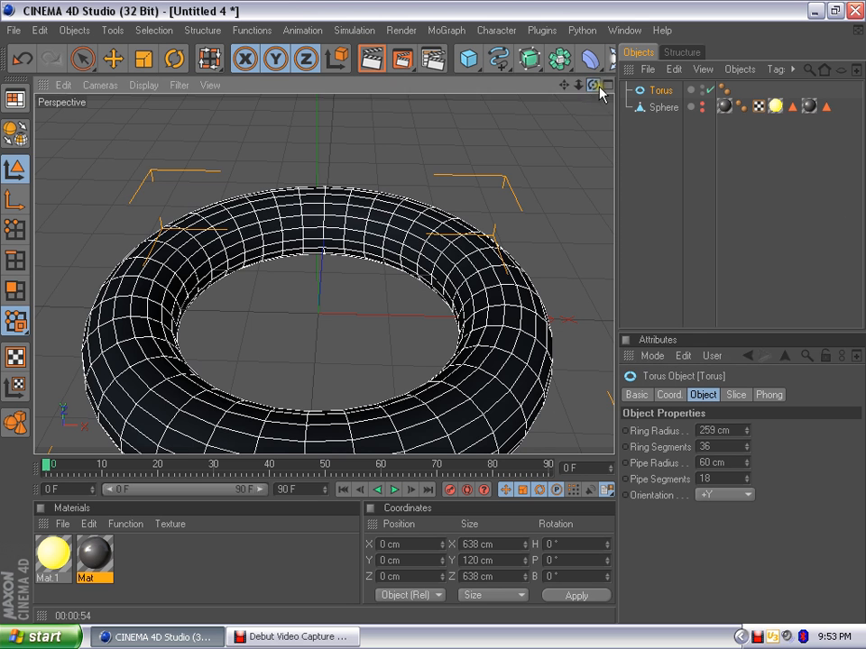
Set the torus to 45 ring segments and 25 pipe segments
{"action": "left_click_drag", "start_coordinate": [592, 85], "coordinate": [431, 312]}
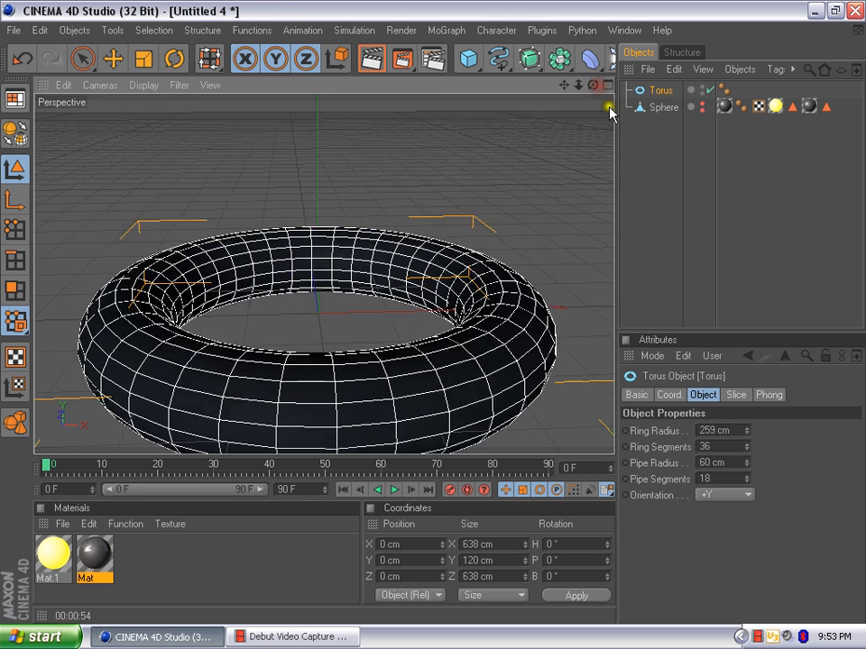
{"action": "double_click", "coordinate": [727, 447]}
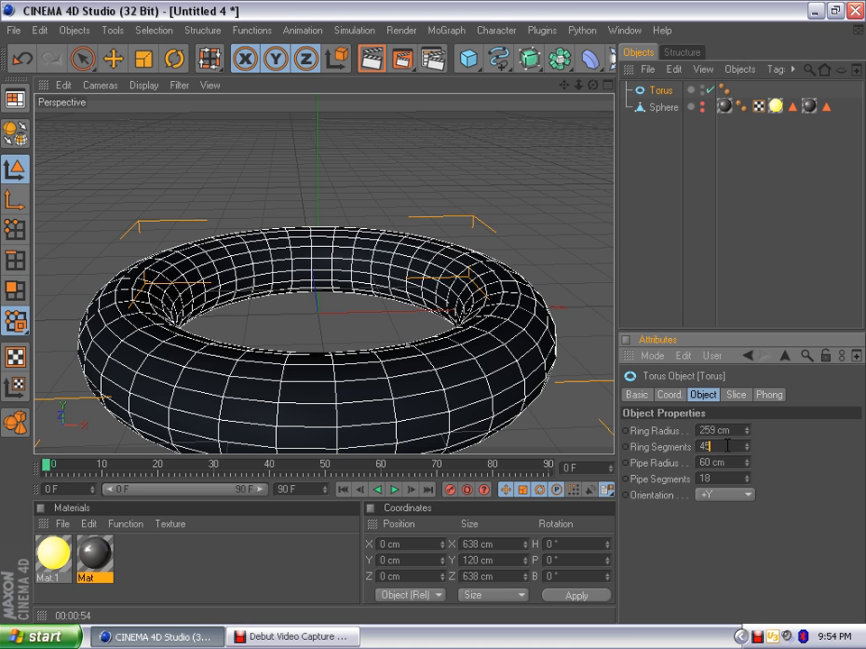
{"action": "key", "text": "Tab"}
{"action": "key", "text": "Tab"}
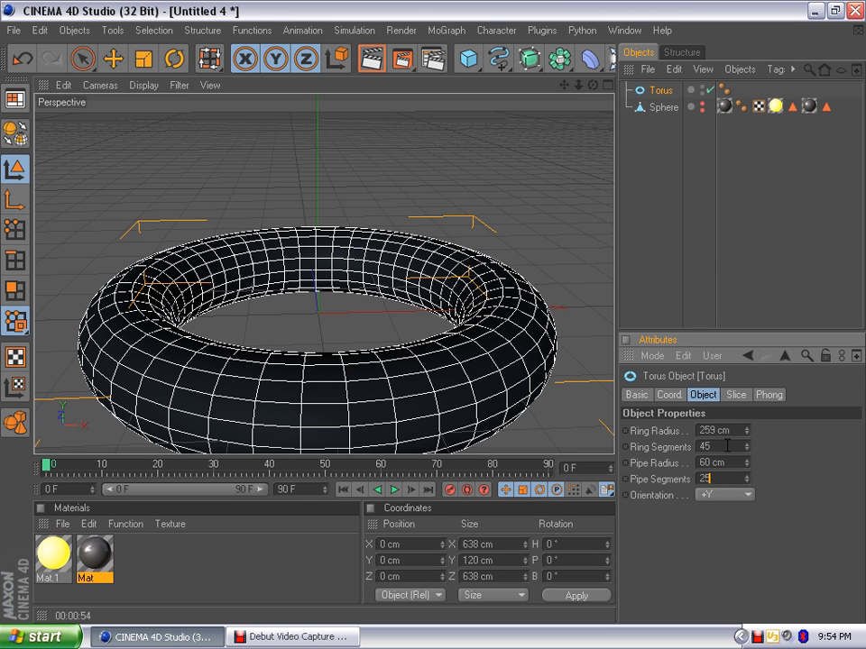
{"action": "type", "text": "25"}
{"action": "key", "text": "Return"}
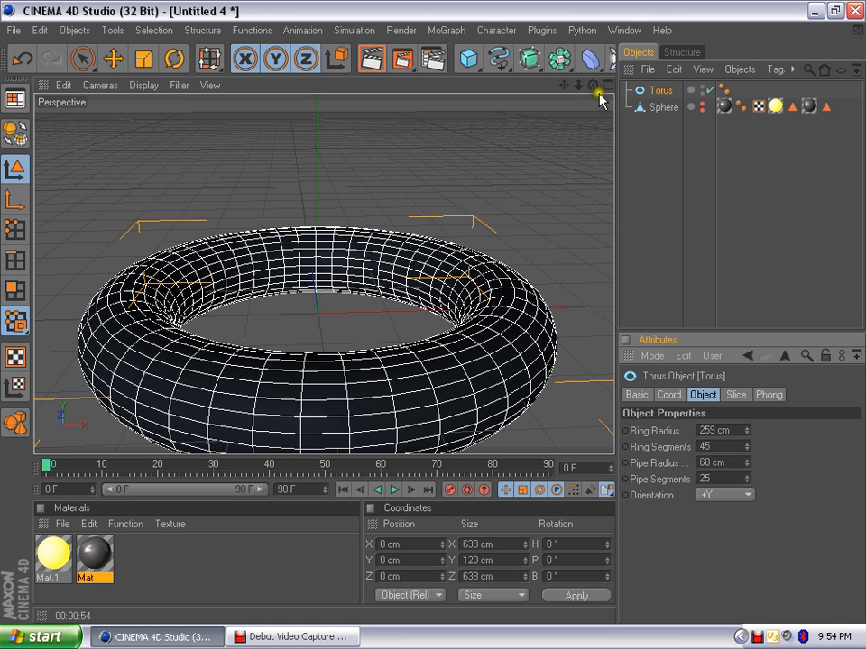
{"action": "mouse_move", "coordinate": [593, 85]}
{"action": "left_mouse_down"}
{"action": "mouse_move", "coordinate": [593, 65]}
{"action": "mouse_move", "coordinate": [593, 84]}
{"action": "left_mouse_up"}
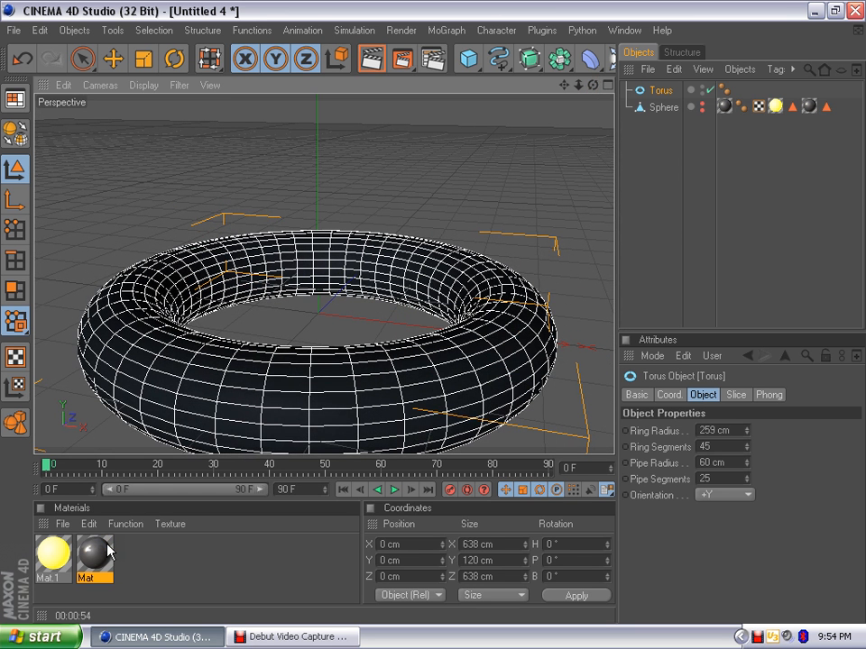
Duplicate both the yellow luminous material and the dark reflective material, and deselect the copies
{"action": "left_click_drag", "start_coordinate": [138, 543], "coordinate": [1, 544]}
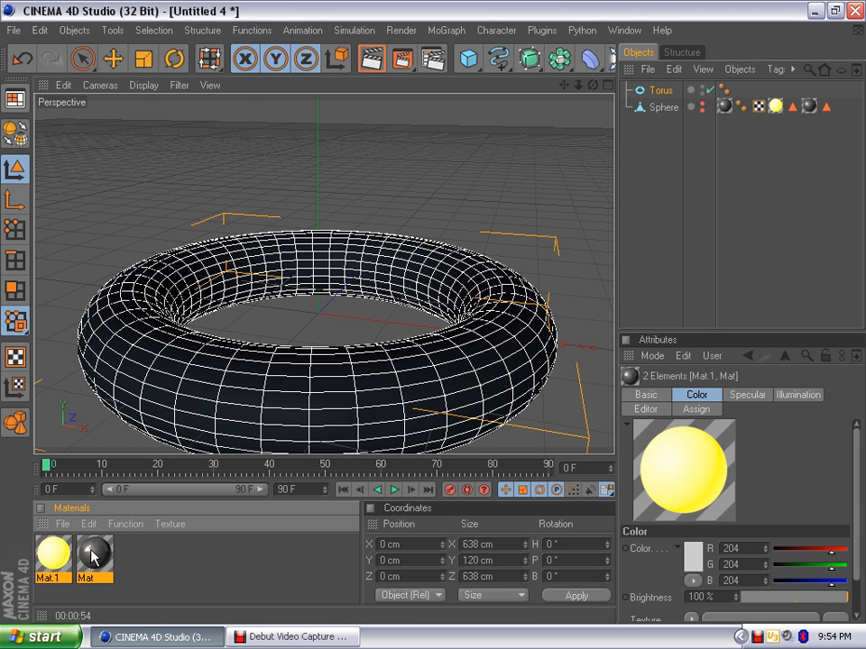
{"action": "left_click_drag", "start_coordinate": [91, 558], "coordinate": [141, 552], "text": "ctrl"}
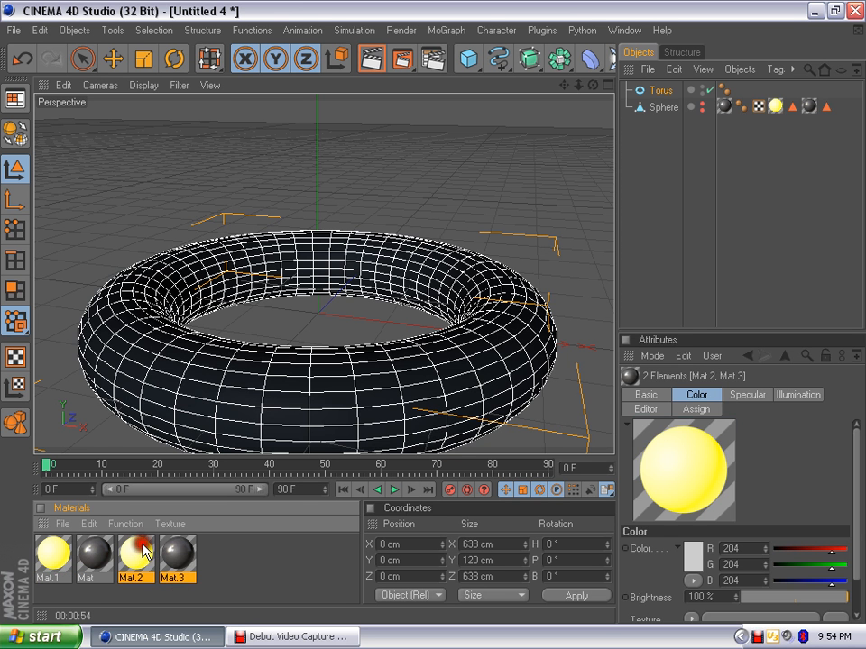
{"action": "left_click", "coordinate": [208, 564]}
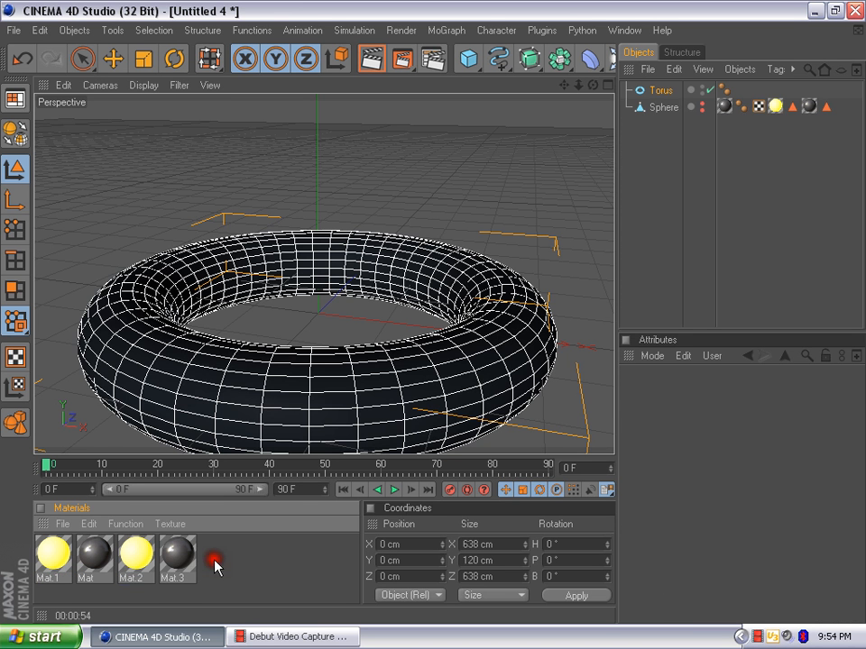
Rename the yellow material copy as "base lum" and the dark material copy as "base reflect"
{"action": "left_click", "coordinate": [137, 559]}
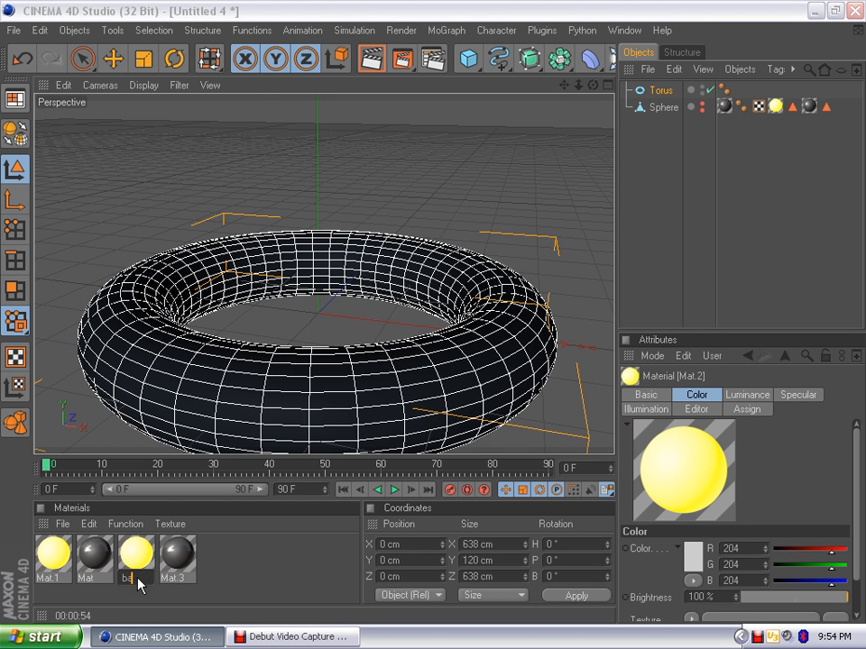
{"action": "type", "text": "base lum"}
{"action": "key", "text": "Return"}
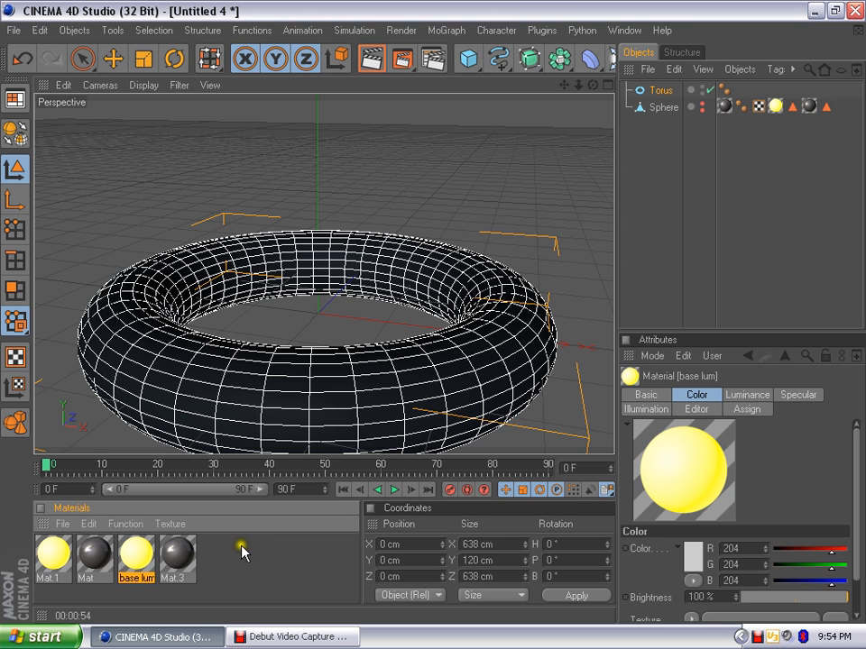
{"action": "left_click", "coordinate": [173, 565]}
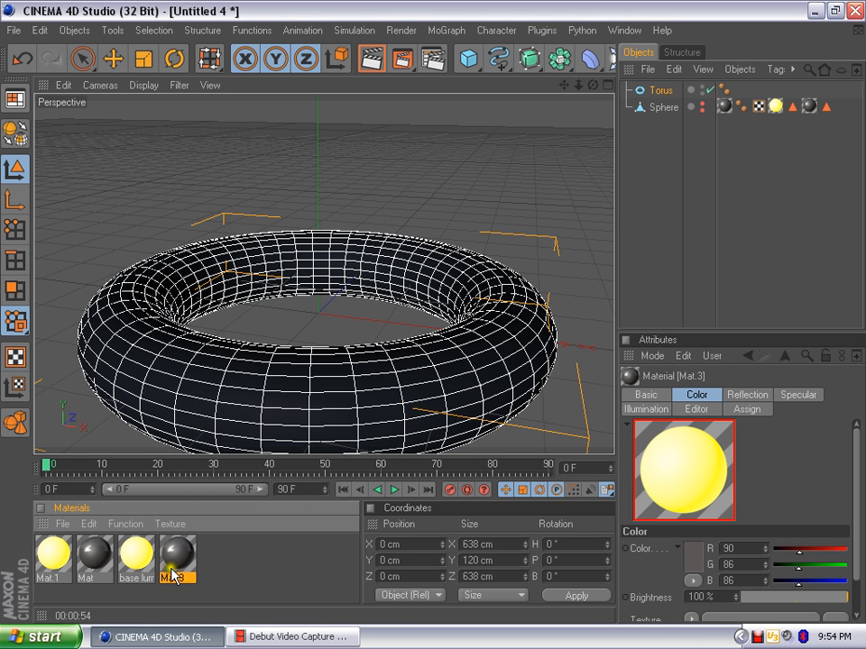
{"action": "double_click", "coordinate": [174, 578]}
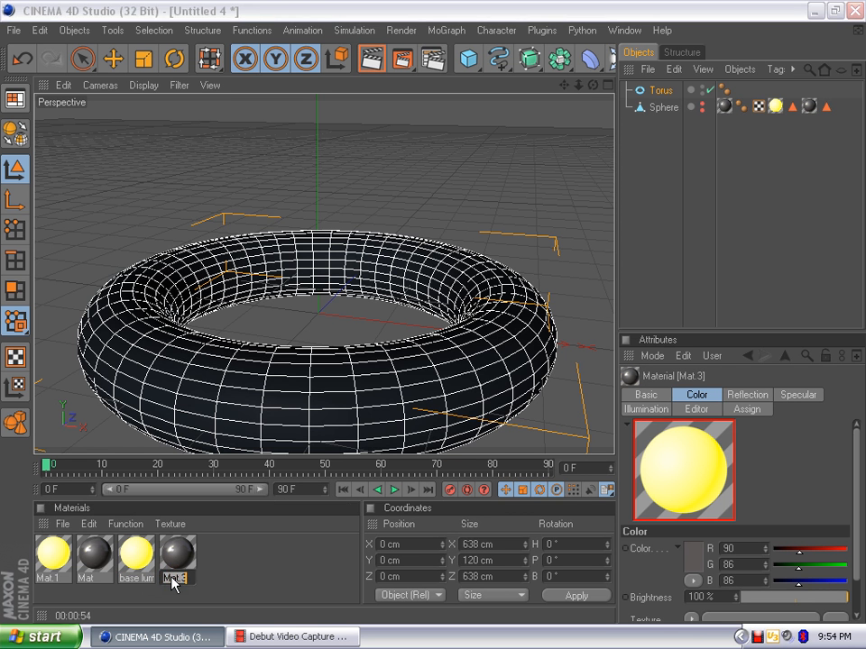
{"action": "type", "text": "base"}
{"action": "key", "text": "BackSpace"}
{"action": "type", "text": "lect"}
{"action": "left_click", "coordinate": [225, 554]}
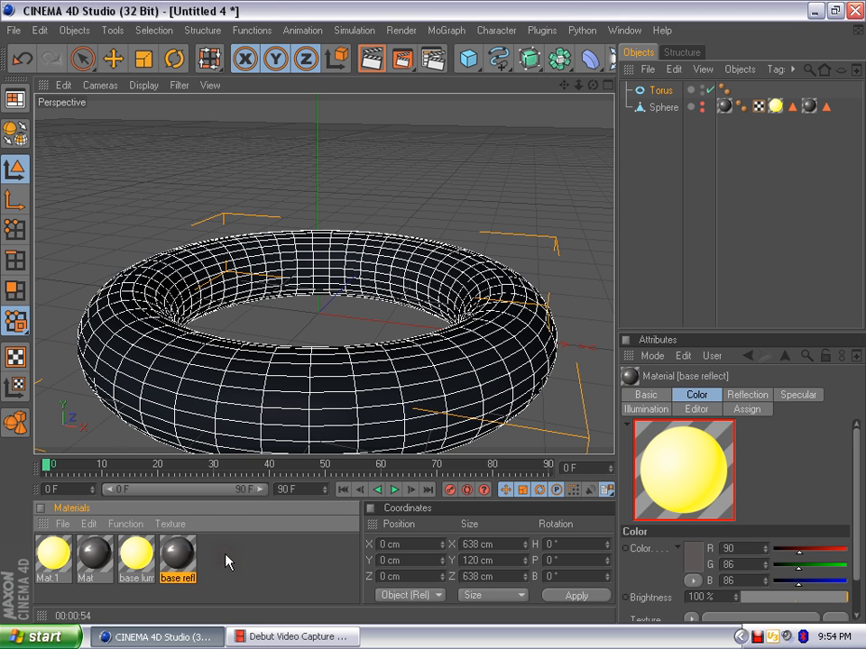
Apply the base reflect material to the torus and make the torus an editable polygon object
{"action": "left_click_drag", "start_coordinate": [174, 561], "coordinate": [232, 422]}
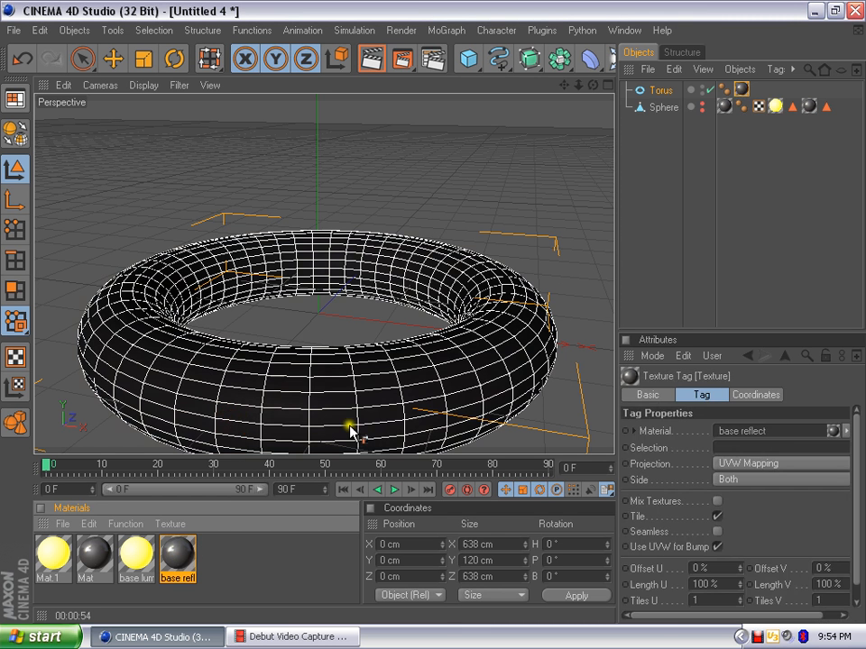
{"action": "left_click_drag", "start_coordinate": [592, 83], "coordinate": [762, 209]}
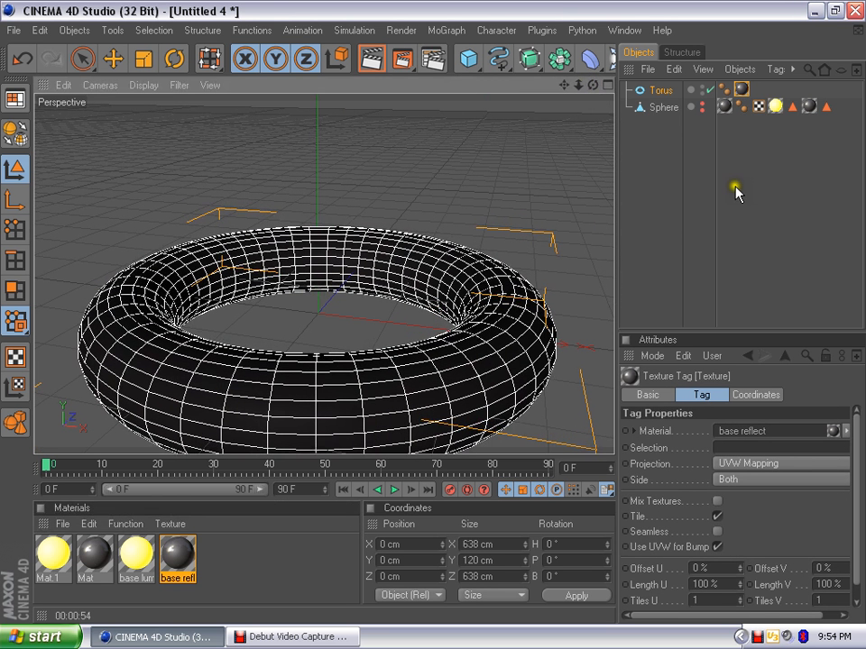
{"action": "left_click", "coordinate": [659, 91]}
{"action": "key", "text": "c"}
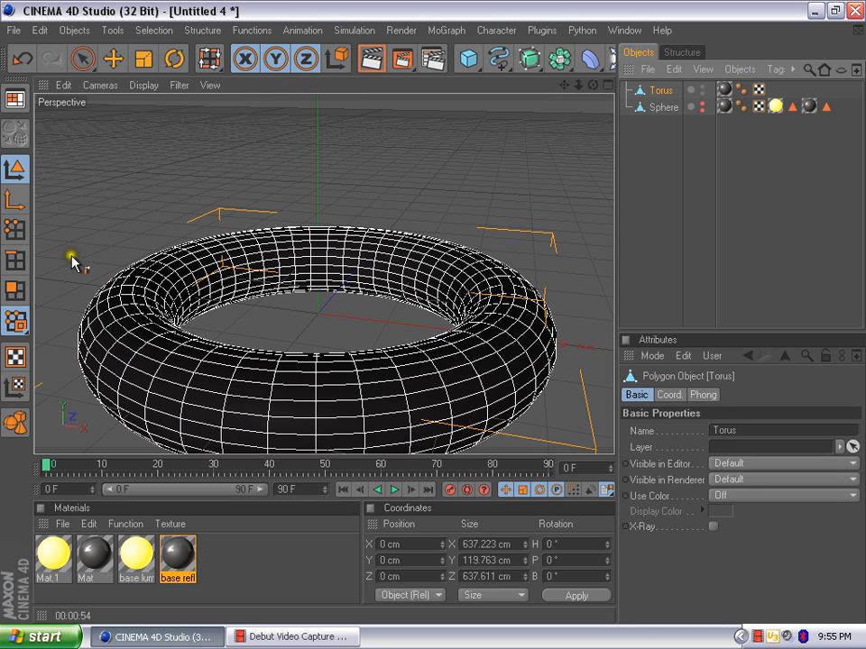
Switch to polygon mode and use Loop Selection to select three adjacent cross-section loops at the front of the torus
{"action": "left_click", "coordinate": [16, 307]}
{"action": "key", "text": "u"}
{"action": "key", "text": "l"}
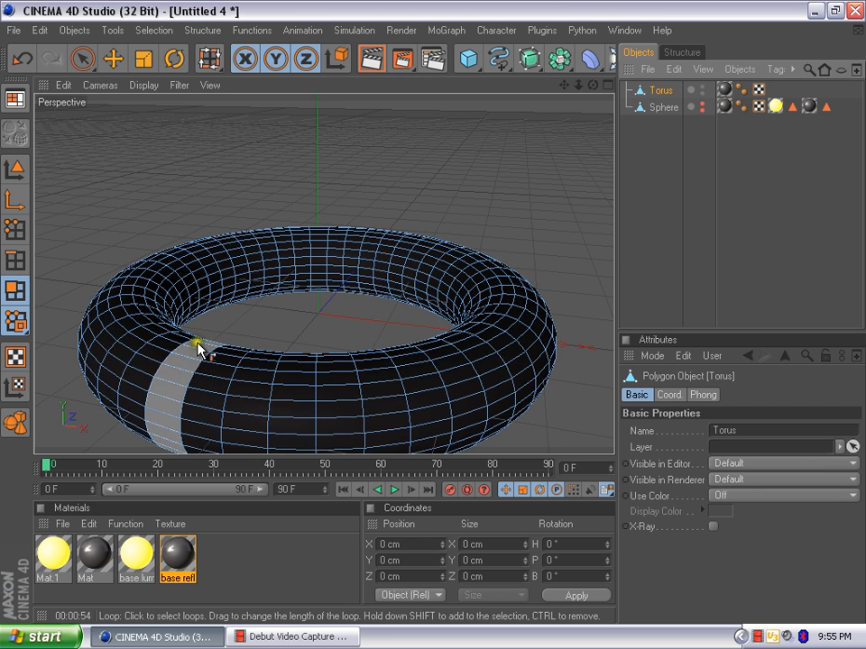
{"action": "mouse_move", "coordinate": [592, 86]}
{"action": "left_mouse_down"}
{"action": "mouse_move", "coordinate": [591, 127]}
{"action": "mouse_move", "coordinate": [591, 86]}
{"action": "left_mouse_up"}
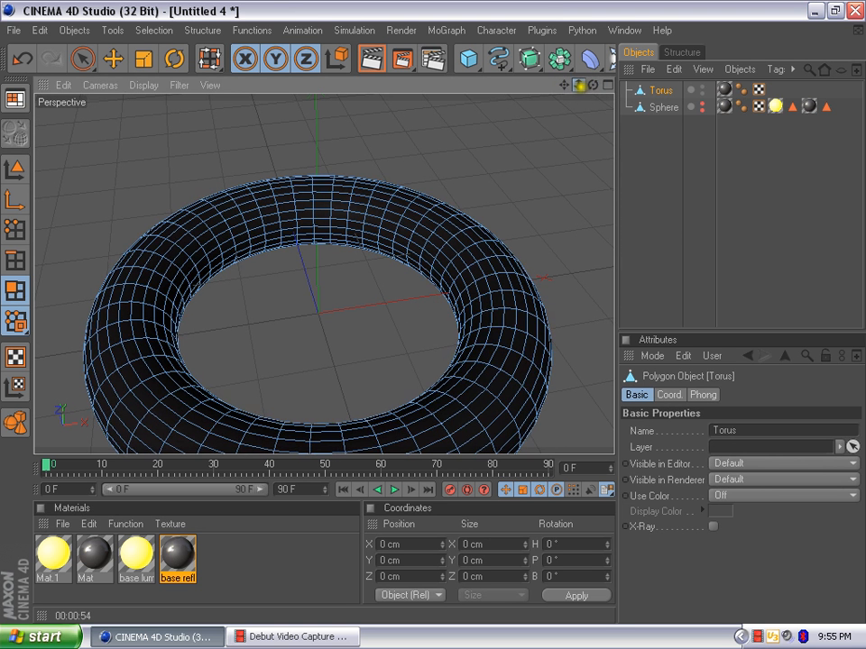
{"action": "left_click_drag", "start_coordinate": [580, 83], "coordinate": [560, 41]}
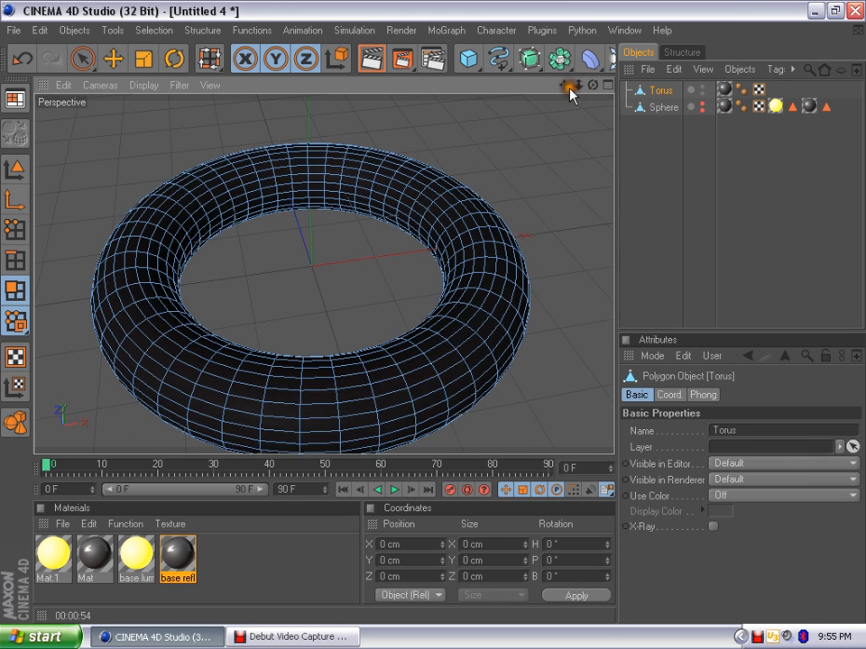
{"action": "key", "text": "u"}
{"action": "key", "text": "l"}
{"action": "left_click", "coordinate": [314, 397]}
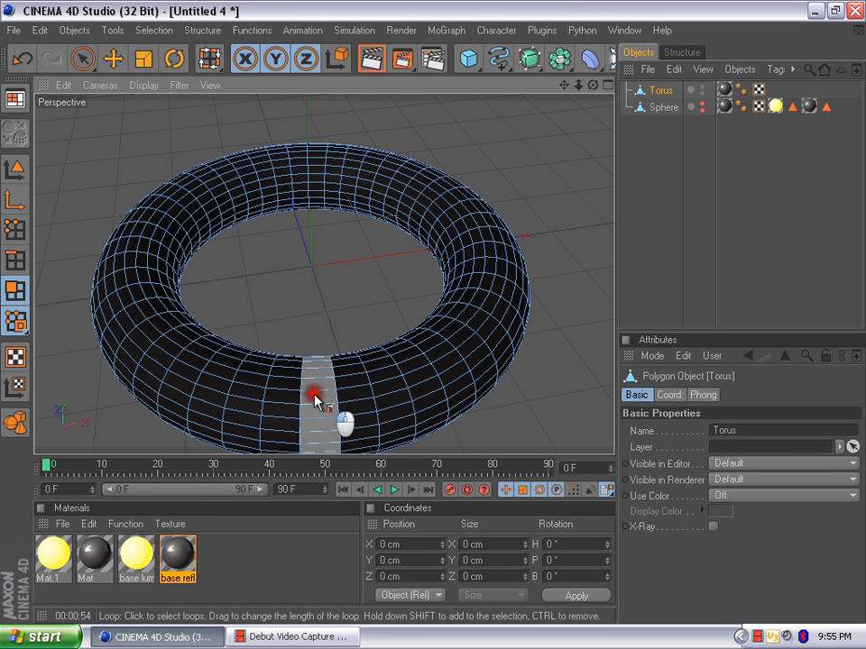
{"action": "left_click", "coordinate": [348, 397], "text": "shift"}
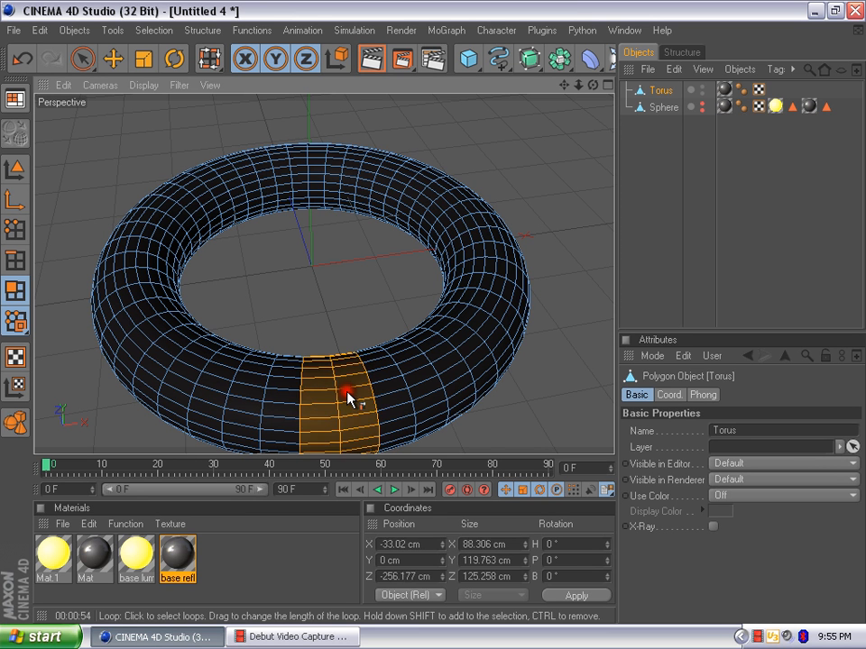
{"action": "left_click", "coordinate": [283, 389], "text": "shift"}
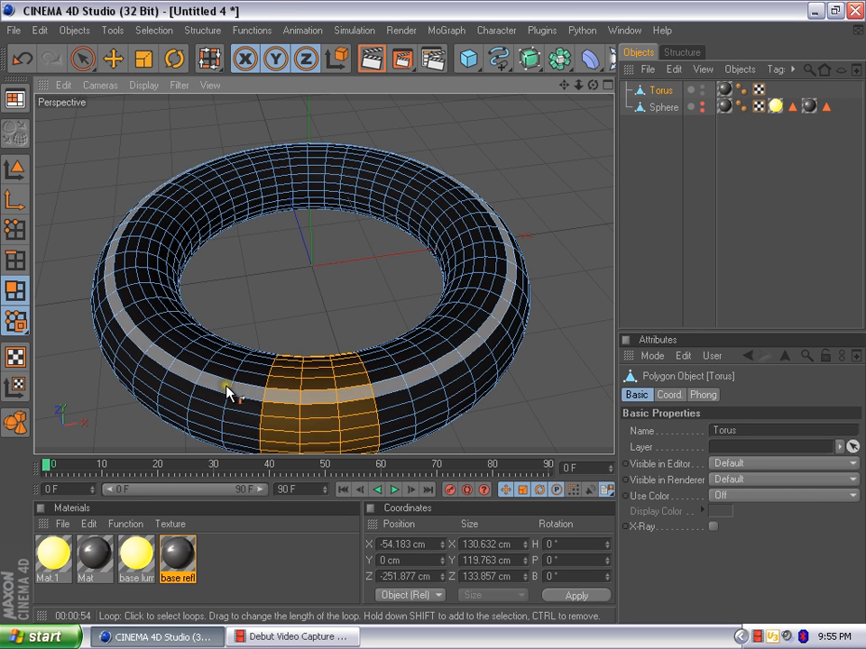
Add a fourth loop to the front band selection and select a band of adjacent cross-section loops on the torus's left side
{"action": "left_click", "coordinate": [253, 419], "text": "shift"}
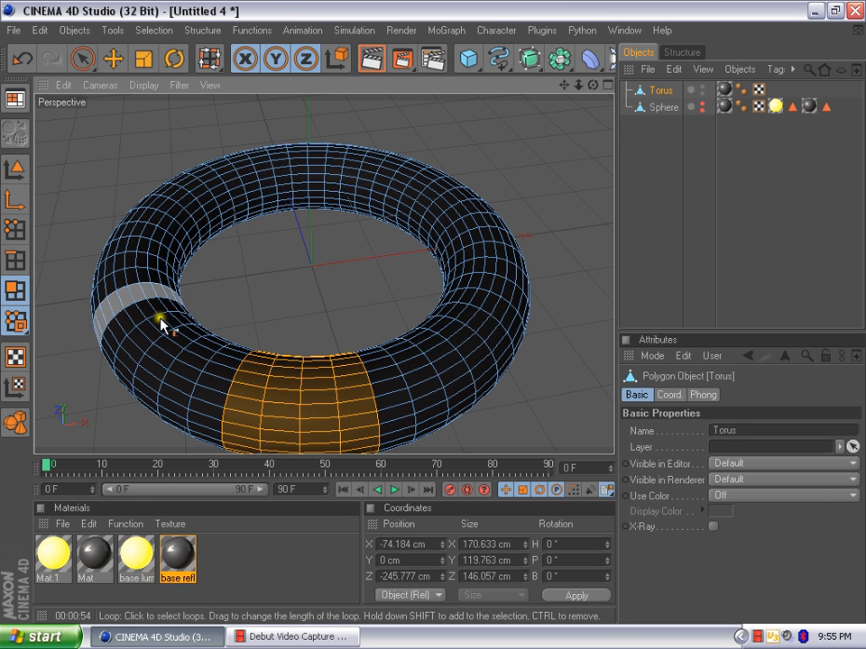
{"action": "left_click", "coordinate": [125, 263], "text": "shift"}
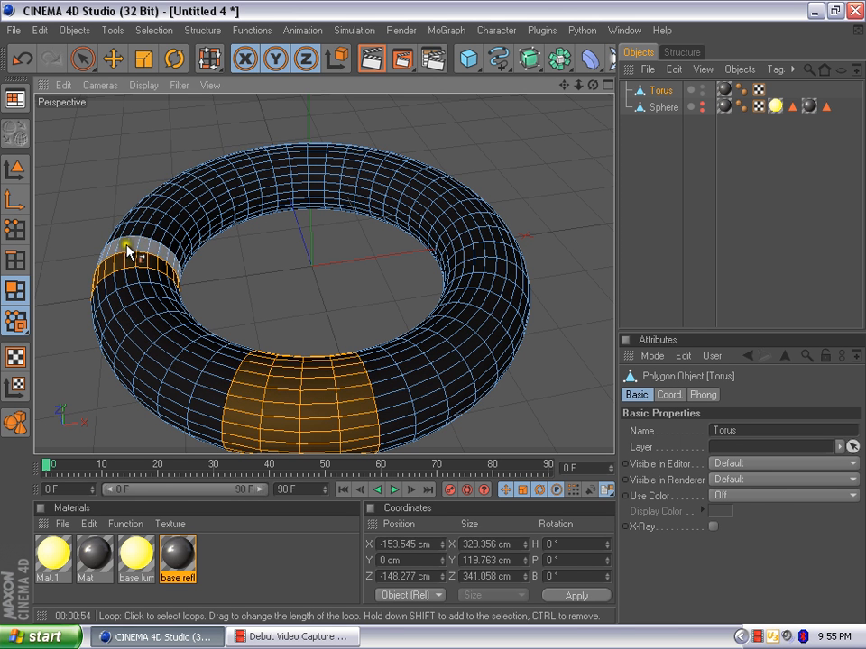
{"action": "left_click", "coordinate": [127, 248], "text": "shift"}
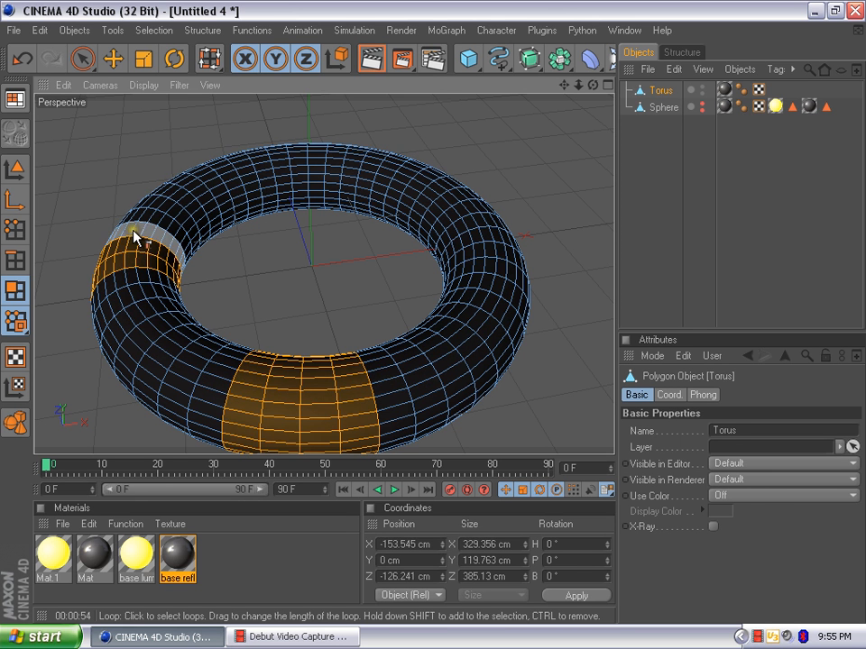
{"action": "left_click", "coordinate": [135, 234], "text": "shift"}
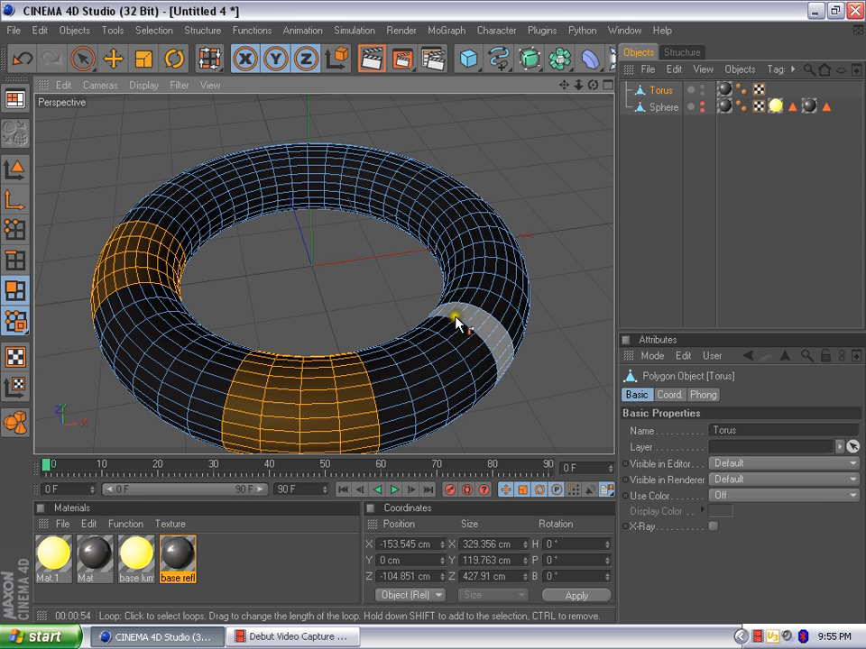
Add four adjacent cross-section loops on the torus's right side to the selection, undoing the stray lengthwise loop
{"action": "left_click", "coordinate": [488, 278], "text": "shift"}
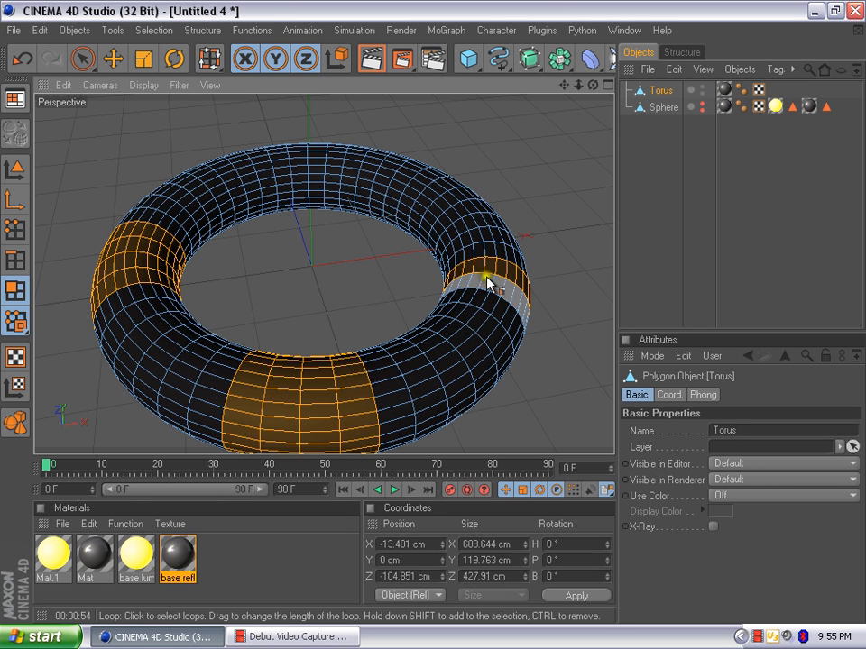
{"action": "left_click", "coordinate": [487, 267], "text": "shift"}
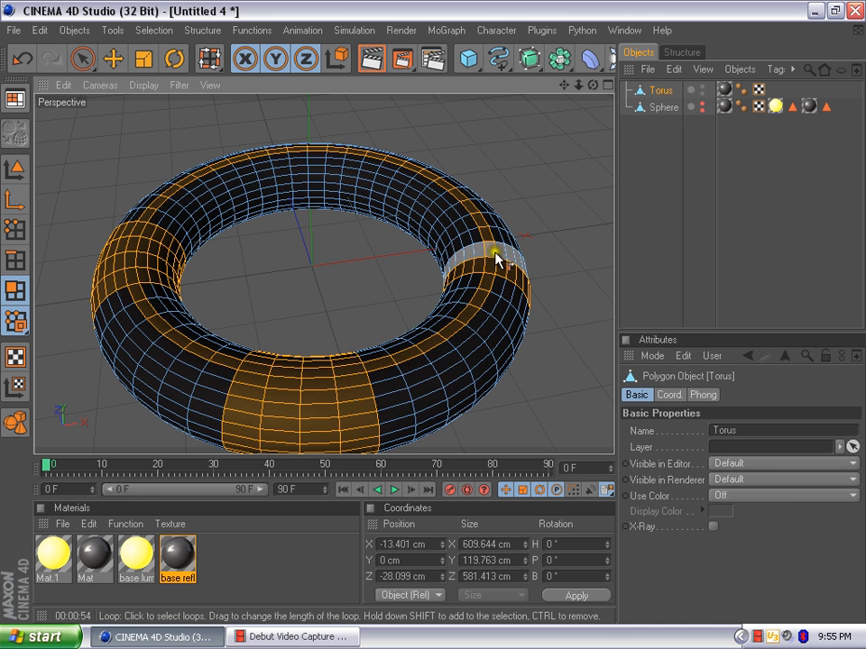
{"action": "key", "text": "ctrl+z"}
{"action": "left_click", "coordinate": [488, 280], "text": "shift"}
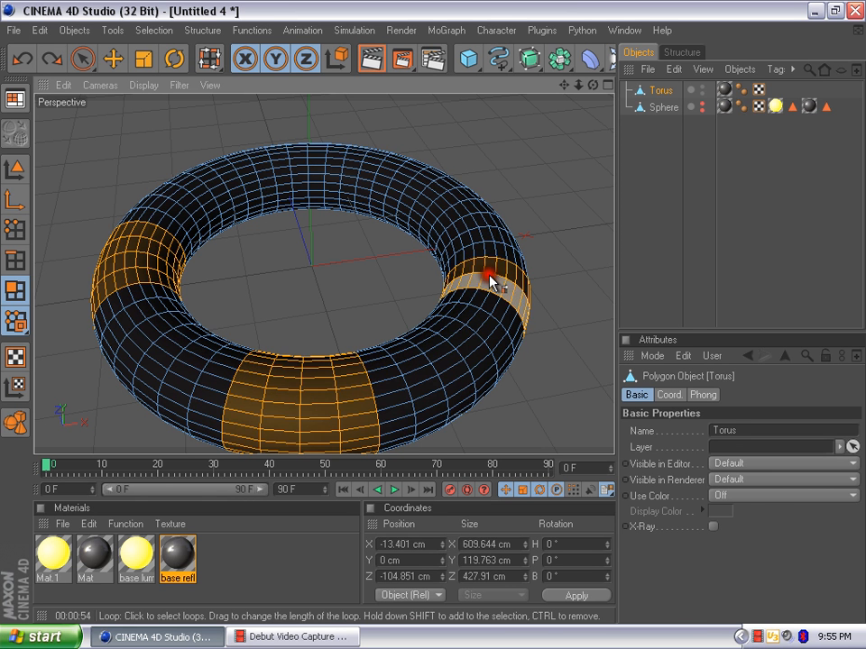
{"action": "left_click", "coordinate": [501, 251], "text": "shift"}
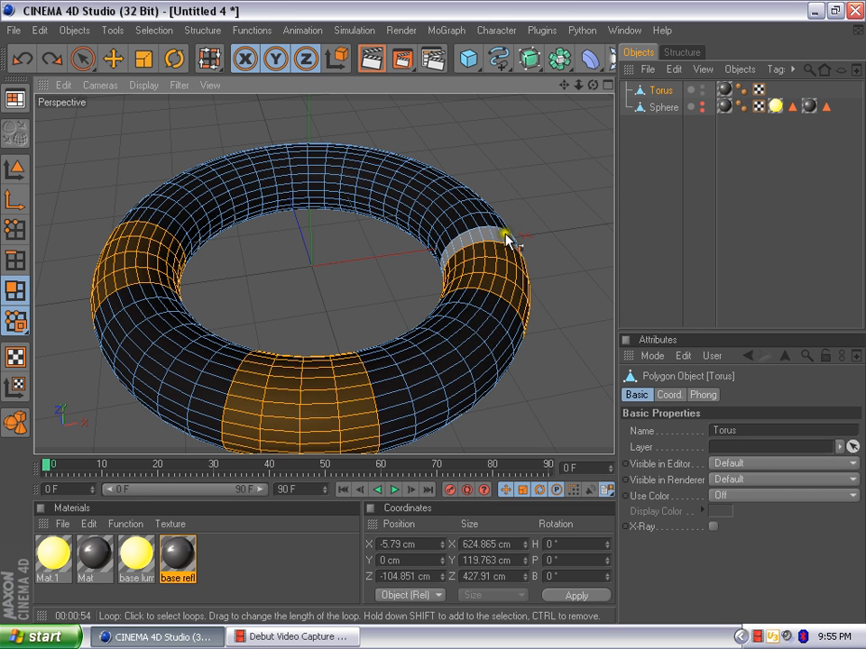
{"action": "left_click", "coordinate": [505, 238], "text": "shift"}
Add a fourth band of adjacent cross-section loops on the torus's rear side, opposite the front band, to the selection
{"action": "left_click_drag", "start_coordinate": [593, 86], "coordinate": [433, 311]}
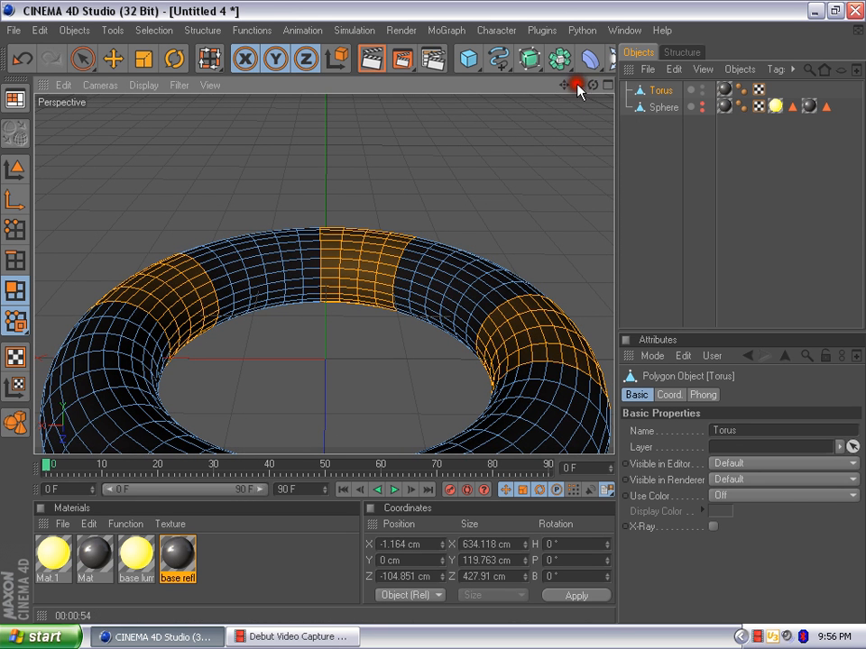
{"action": "mouse_move", "coordinate": [576, 86]}
{"action": "left_mouse_down"}
{"action": "mouse_move", "coordinate": [433, 309]}
{"action": "mouse_move", "coordinate": [578, 89]}
{"action": "left_mouse_up"}
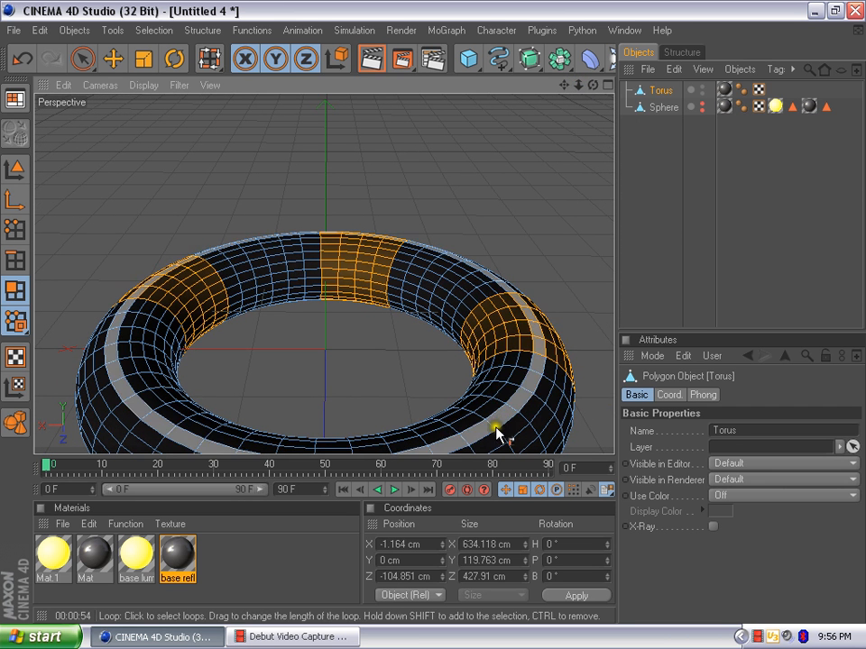
{"action": "left_click", "coordinate": [403, 449], "text": "shift"}
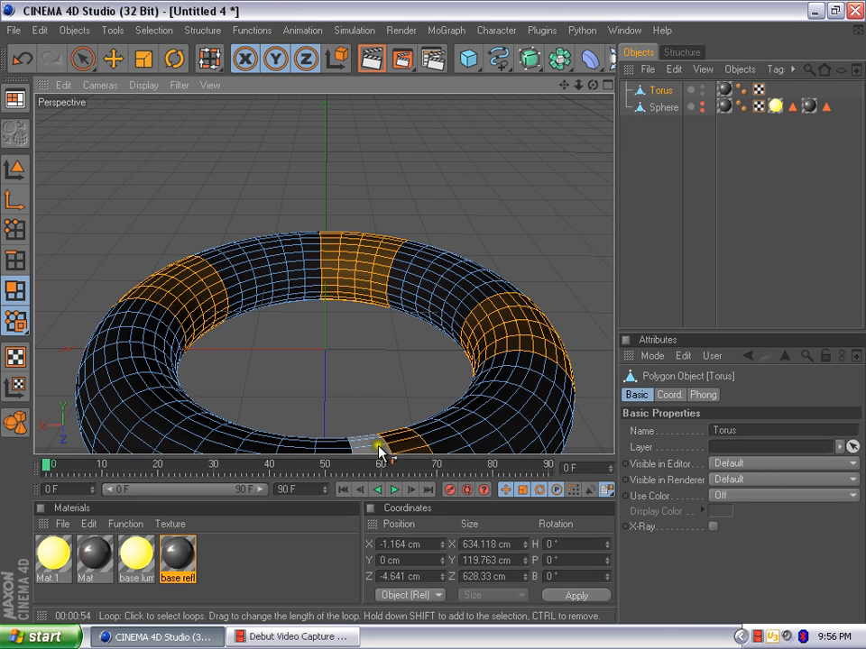
{"action": "left_click", "coordinate": [361, 448], "text": "shift"}
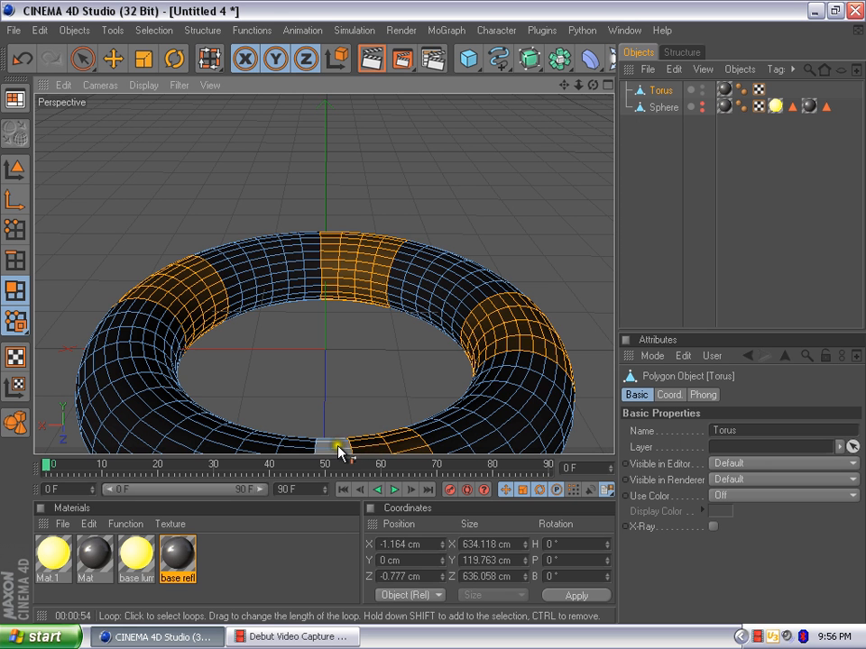
{"action": "left_click", "coordinate": [303, 451], "text": "shift"}
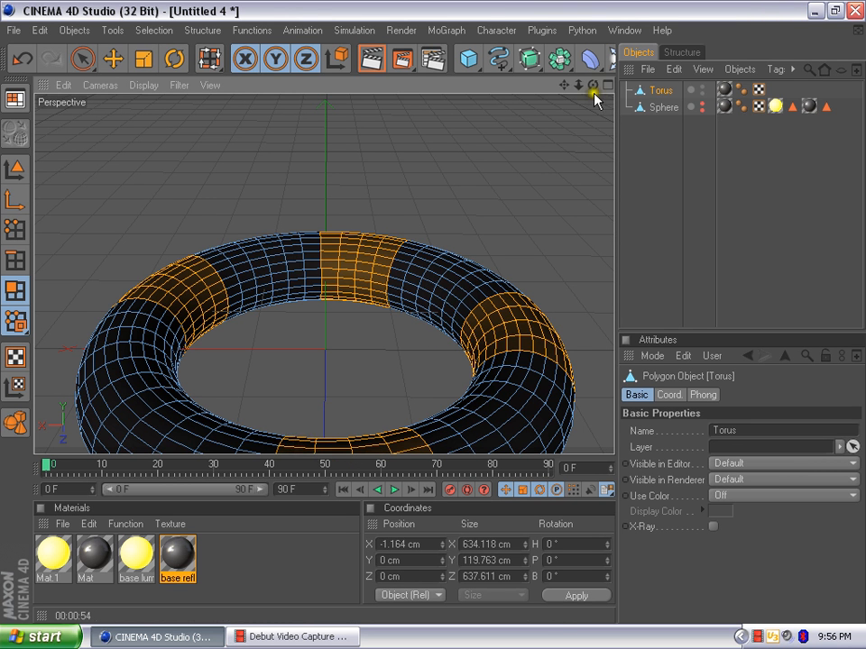
Add a fifth band of cross-section loops in the remaining wide gap of the torus to the selection
{"action": "left_click_drag", "start_coordinate": [593, 84], "coordinate": [617, 115]}
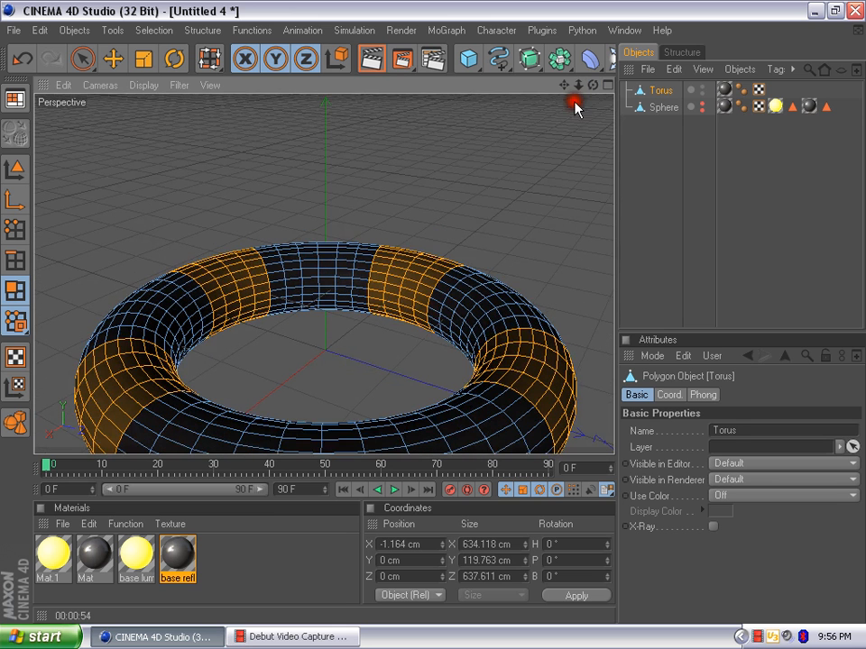
{"action": "left_click_drag", "start_coordinate": [577, 85], "coordinate": [572, 86]}
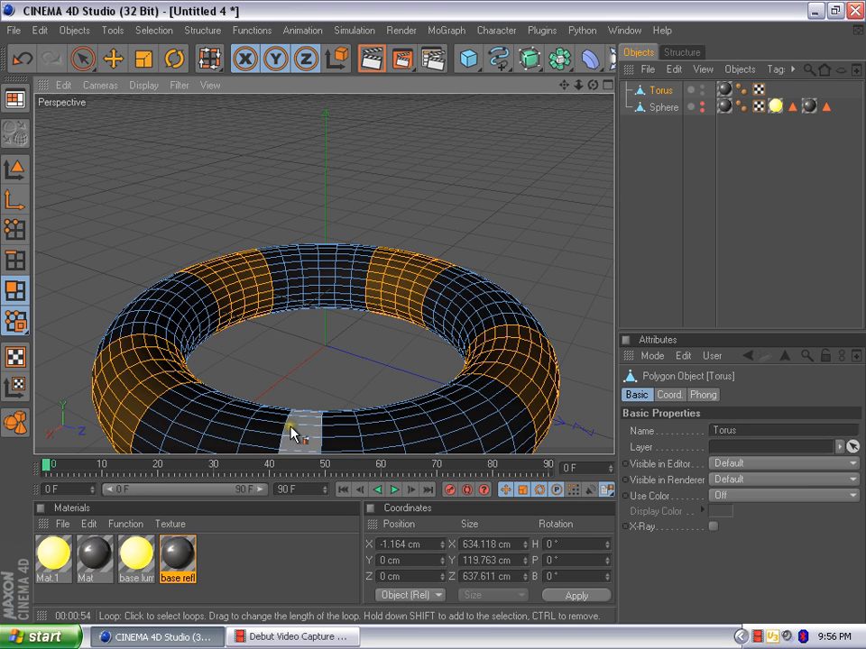
{"action": "left_click_drag", "start_coordinate": [294, 433], "coordinate": [361, 433], "text": "shift"}
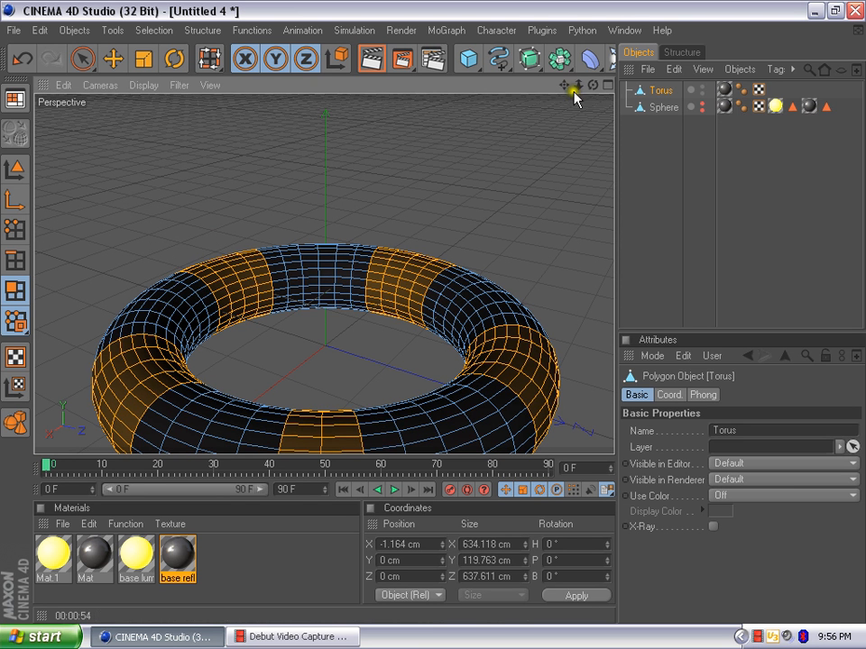
Apply the base lum material to the five selected polygon bands of the torus
{"action": "mouse_move", "coordinate": [579, 85]}
{"action": "left_mouse_down"}
{"action": "mouse_move", "coordinate": [605, 85]}
{"action": "mouse_move", "coordinate": [577, 88]}
{"action": "left_mouse_up"}
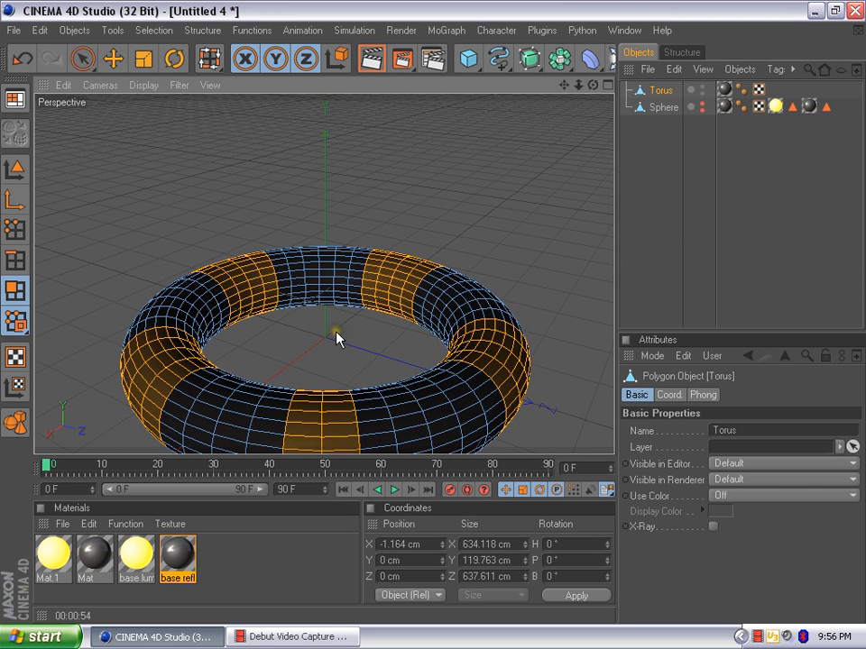
{"action": "left_click", "coordinate": [132, 550]}
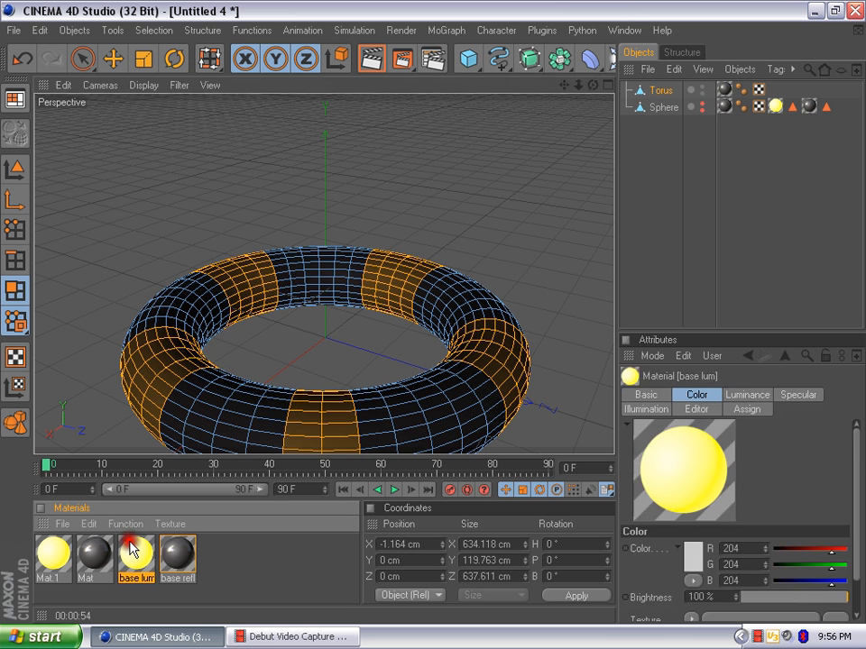
{"action": "right_click", "coordinate": [132, 549]}
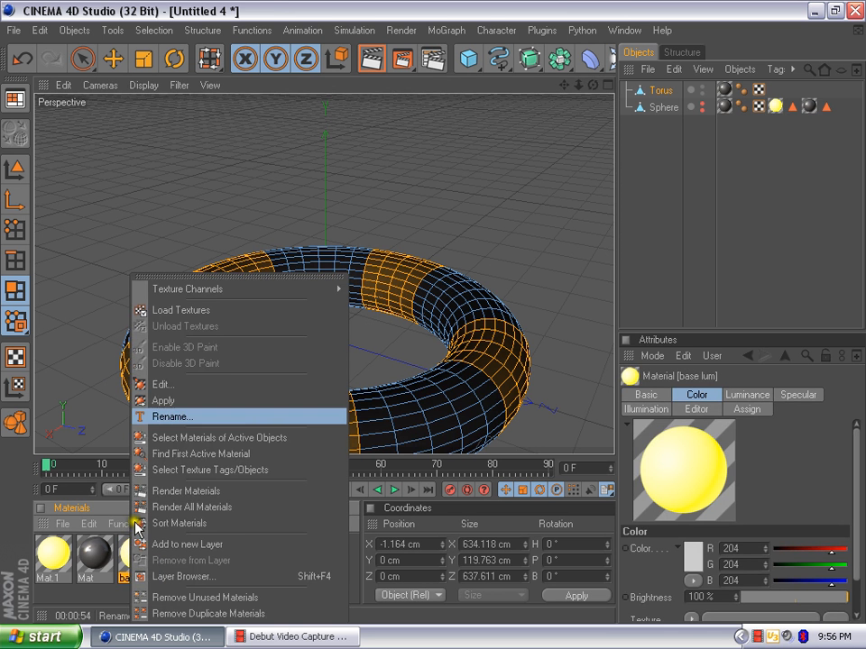
{"action": "left_click", "coordinate": [216, 401]}
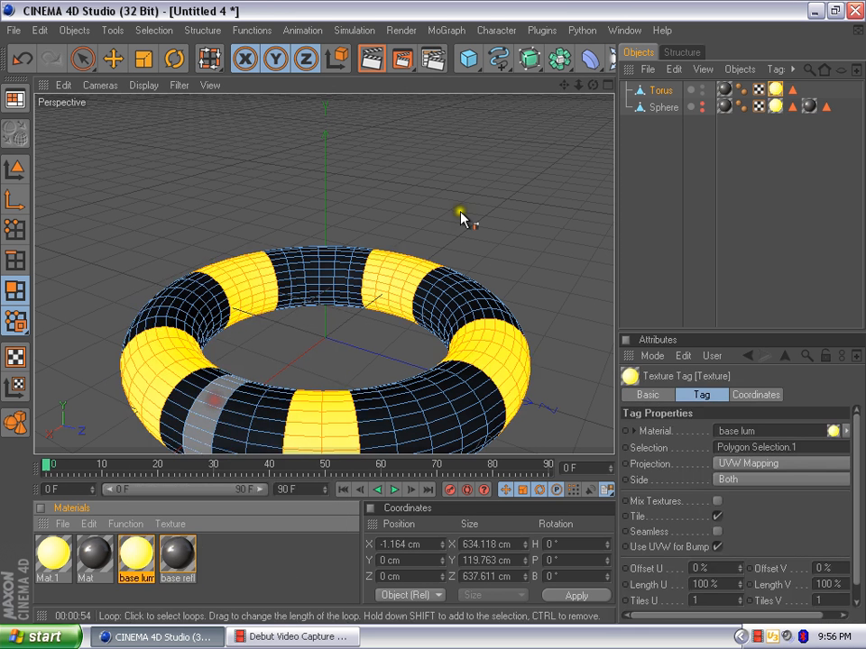
Scale the selected yellow bands to about 545 cm along Z and about 597 cm along X
{"action": "mouse_move", "coordinate": [596, 86]}
{"action": "left_mouse_down"}
{"action": "mouse_move", "coordinate": [431, 313]}
{"action": "mouse_move", "coordinate": [601, 93]}
{"action": "mouse_move", "coordinate": [545, 91]}
{"action": "mouse_move", "coordinate": [592, 85]}
{"action": "mouse_move", "coordinate": [573, 88]}
{"action": "mouse_move", "coordinate": [594, 92]}
{"action": "left_mouse_up"}
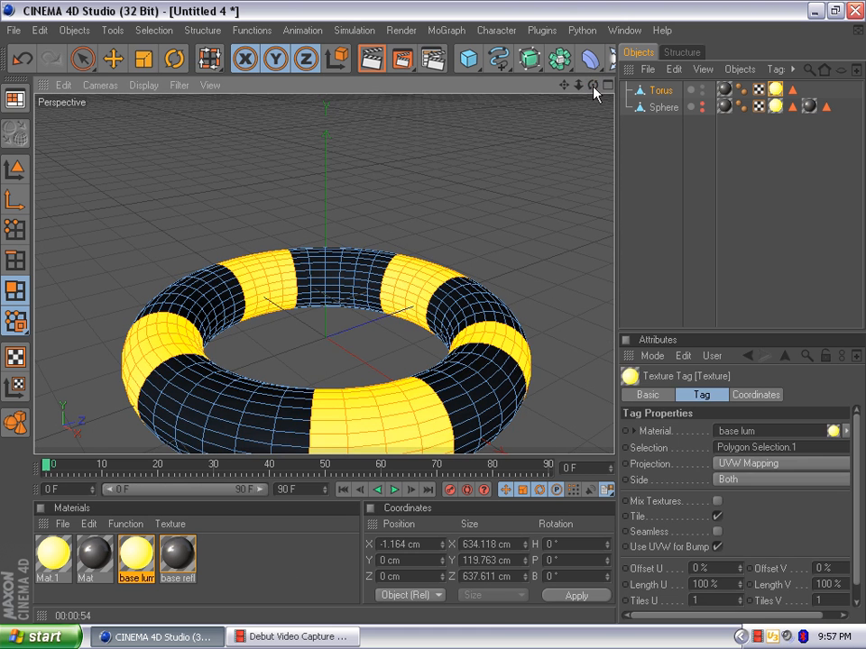
{"action": "key", "text": "t"}
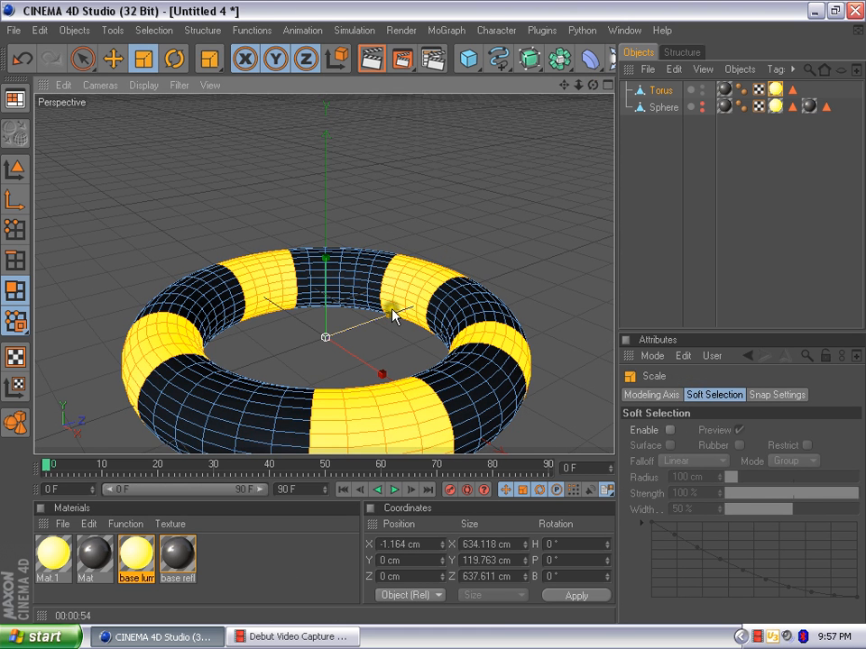
{"action": "mouse_move", "coordinate": [389, 320]}
{"action": "left_mouse_down"}
{"action": "mouse_move", "coordinate": [437, 309]}
{"action": "mouse_move", "coordinate": [387, 313]}
{"action": "left_mouse_up"}
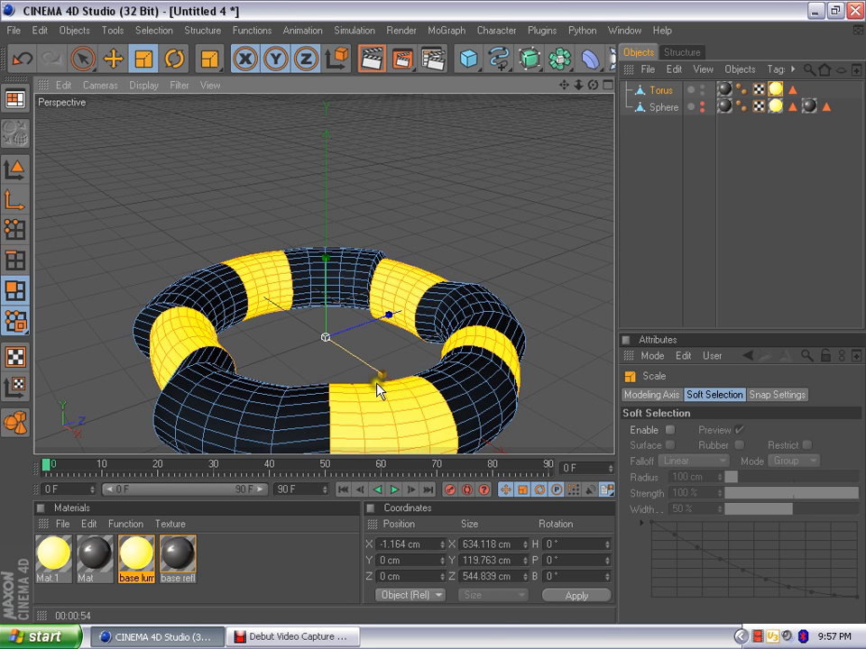
{"action": "left_click_drag", "start_coordinate": [377, 383], "coordinate": [433, 310]}
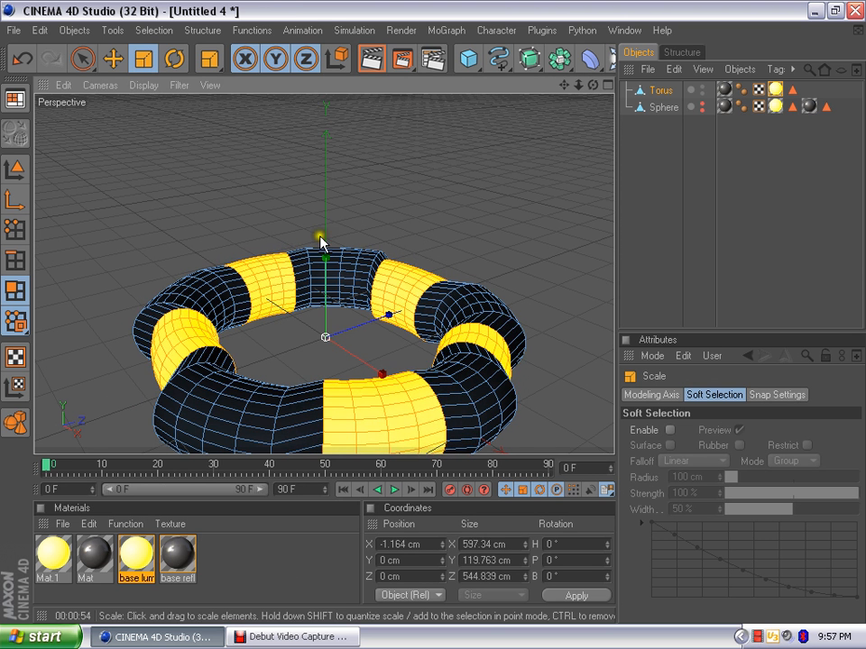
Scale the selected yellow bands to about 169 cm along Y, 661 cm along Z and 631 cm along X
{"action": "left_click_drag", "start_coordinate": [324, 257], "coordinate": [433, 309]}
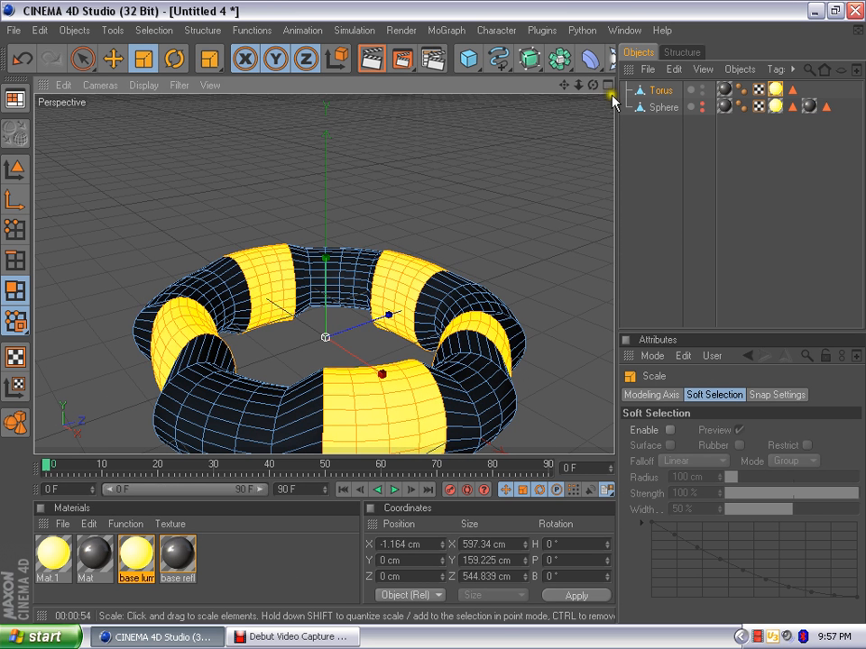
{"action": "mouse_move", "coordinate": [433, 312]}
{"action": "left_mouse_down"}
{"action": "mouse_move", "coordinate": [464, 312]}
{"action": "mouse_move", "coordinate": [432, 311]}
{"action": "mouse_move", "coordinate": [431, 335]}
{"action": "mouse_move", "coordinate": [433, 312]}
{"action": "left_mouse_up"}
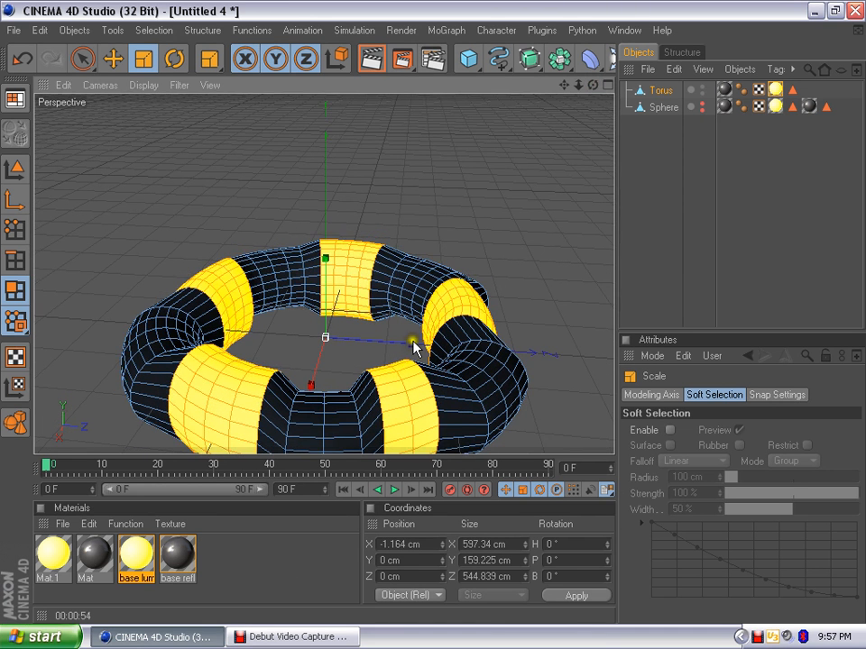
{"action": "mouse_move", "coordinate": [414, 346]}
{"action": "left_mouse_down"}
{"action": "mouse_move", "coordinate": [433, 310]}
{"action": "mouse_move", "coordinate": [473, 325]}
{"action": "mouse_move", "coordinate": [431, 310]}
{"action": "mouse_move", "coordinate": [413, 343]}
{"action": "left_mouse_up"}
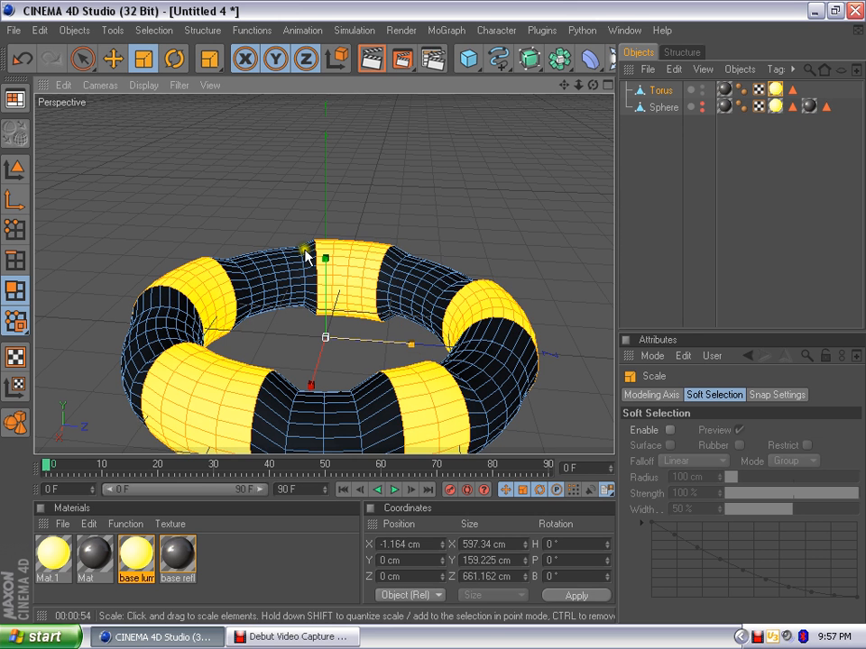
{"action": "mouse_move", "coordinate": [323, 271]}
{"action": "left_mouse_down"}
{"action": "mouse_move", "coordinate": [325, 263]}
{"action": "mouse_move", "coordinate": [430, 306]}
{"action": "mouse_move", "coordinate": [323, 275]}
{"action": "left_mouse_up"}
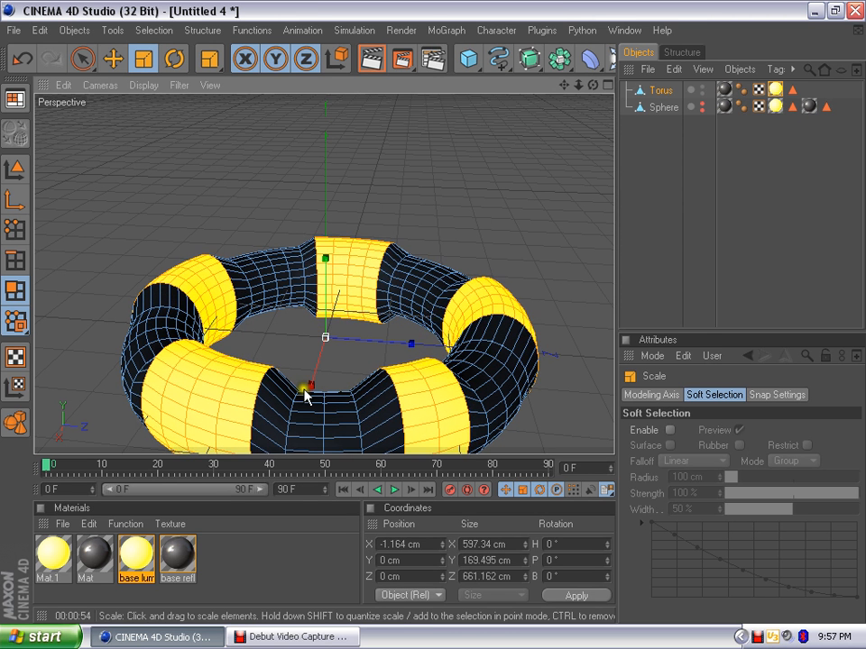
{"action": "left_click_drag", "start_coordinate": [307, 389], "coordinate": [433, 312]}
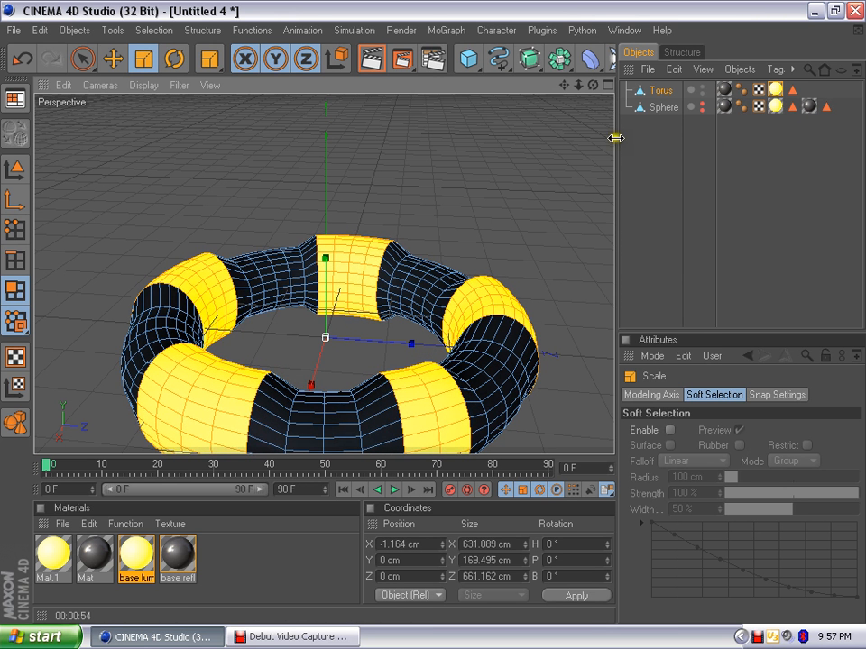
Deselect the torus and restore the hidden sphere's visibility in the editor and renderer
{"action": "left_click_drag", "start_coordinate": [593, 83], "coordinate": [552, 105]}
{"action": "left_click_drag", "start_coordinate": [432, 313], "coordinate": [424, 312]}
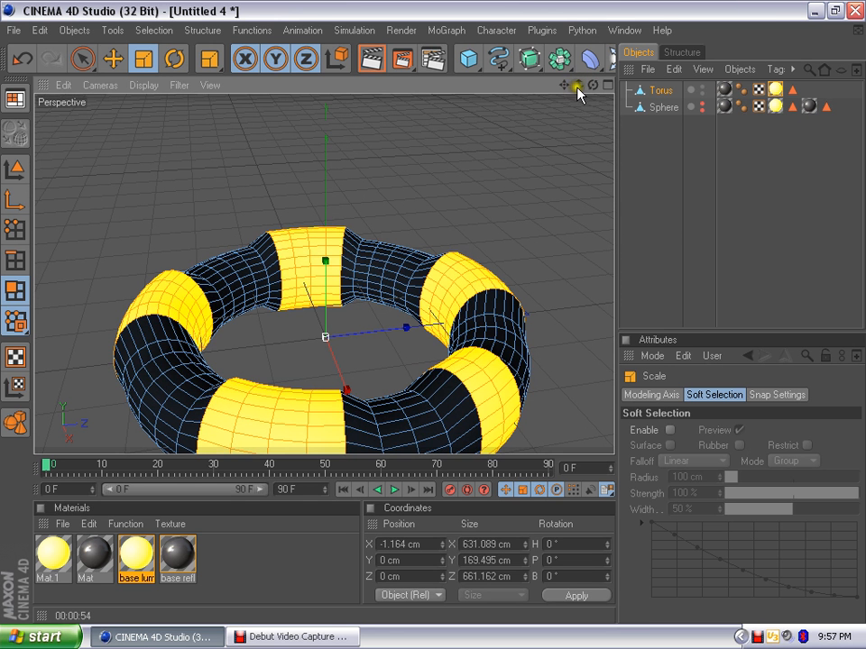
{"action": "left_click_drag", "start_coordinate": [576, 86], "coordinate": [433, 311]}
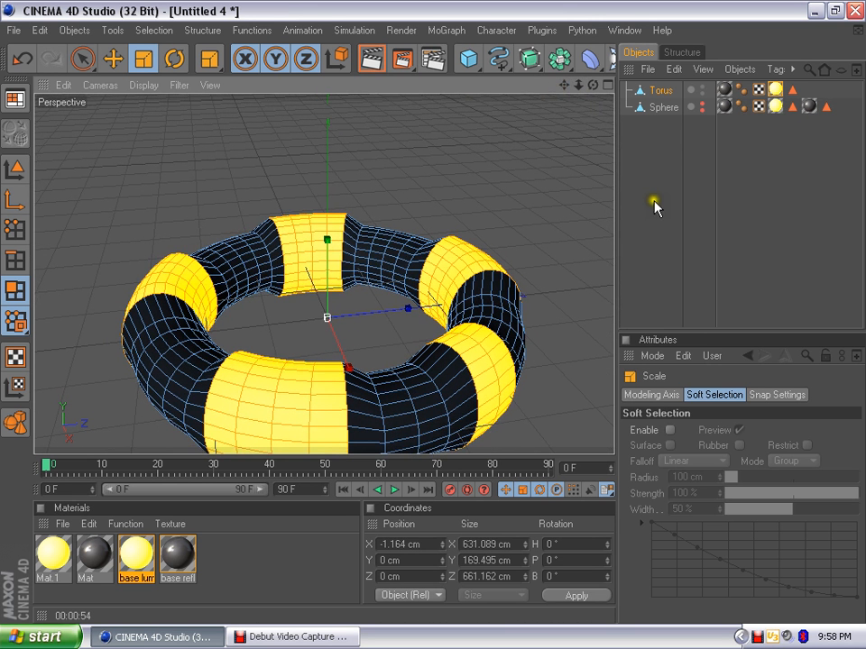
{"action": "left_click", "coordinate": [696, 119]}
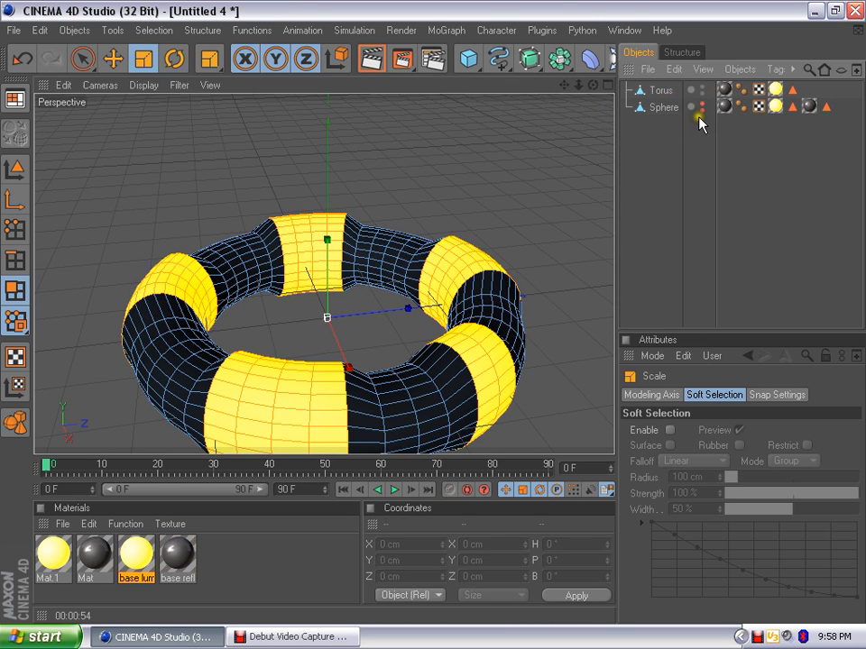
{"action": "left_click", "coordinate": [702, 107]}
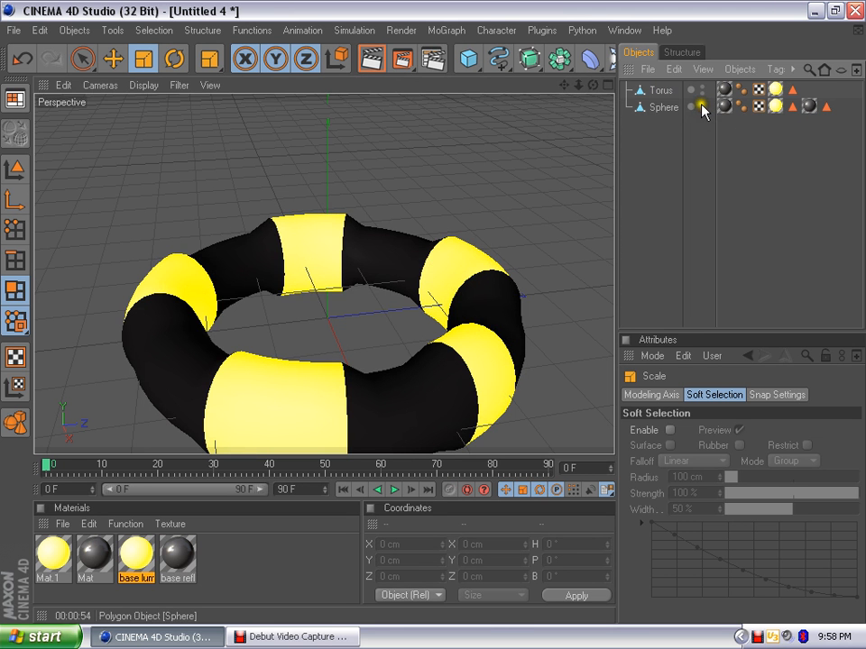
{"action": "left_click", "coordinate": [701, 106]}
Raise the sphere above the torus to about 279 cm in Y, working on the whole object
{"action": "left_click", "coordinate": [549, 209]}
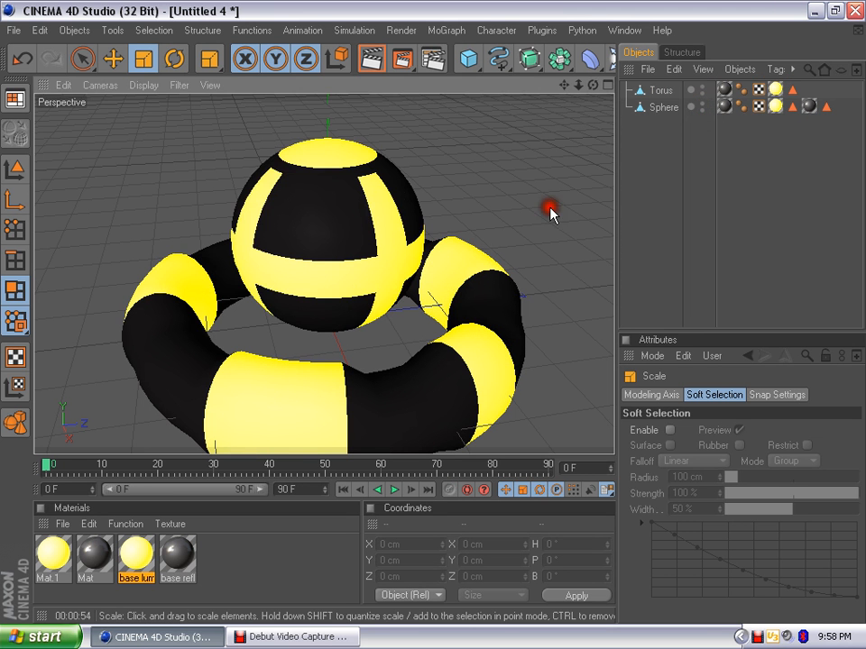
{"action": "left_click", "coordinate": [18, 167]}
{"action": "left_click", "coordinate": [115, 50]}
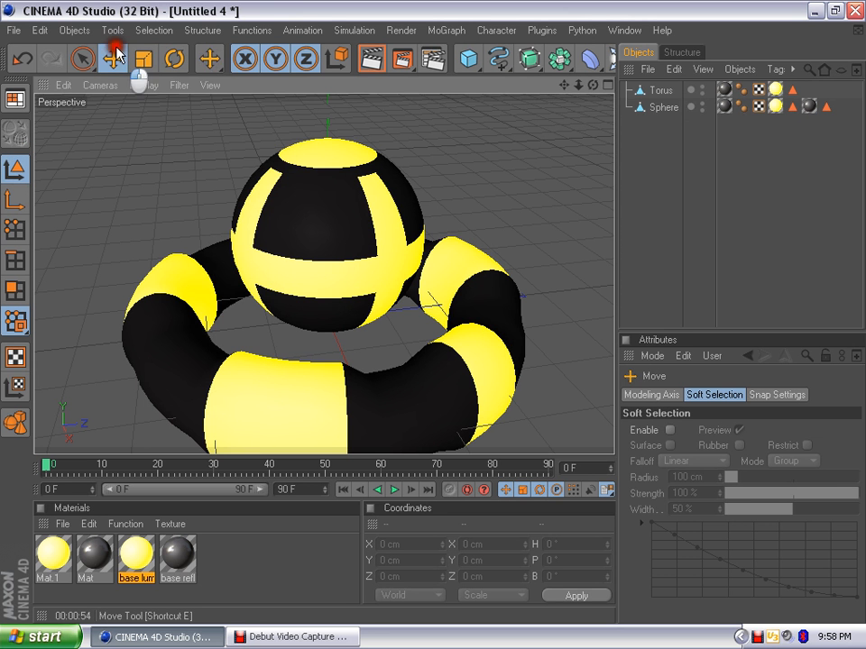
{"action": "left_click", "coordinate": [641, 110]}
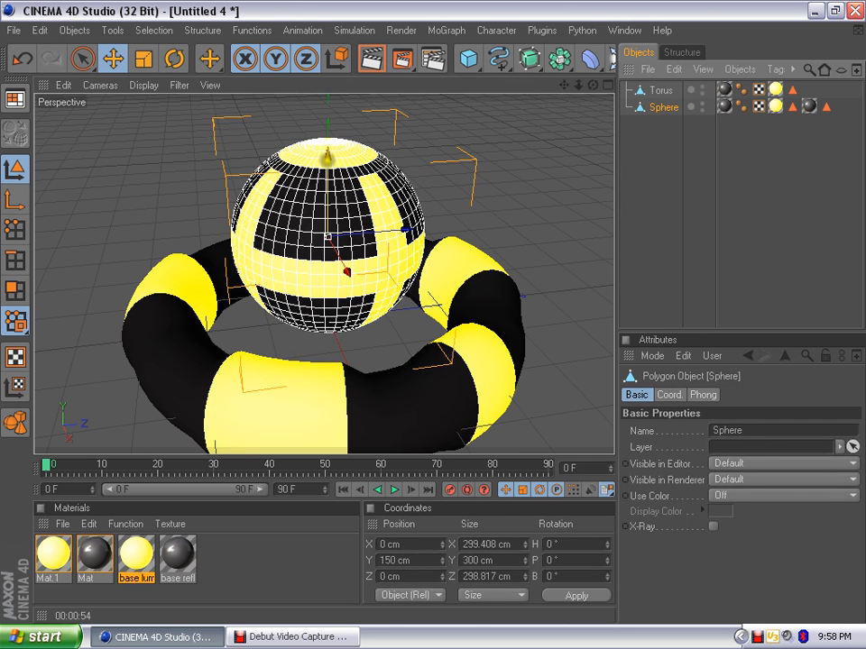
{"action": "left_click_drag", "start_coordinate": [326, 157], "coordinate": [333, 76]}
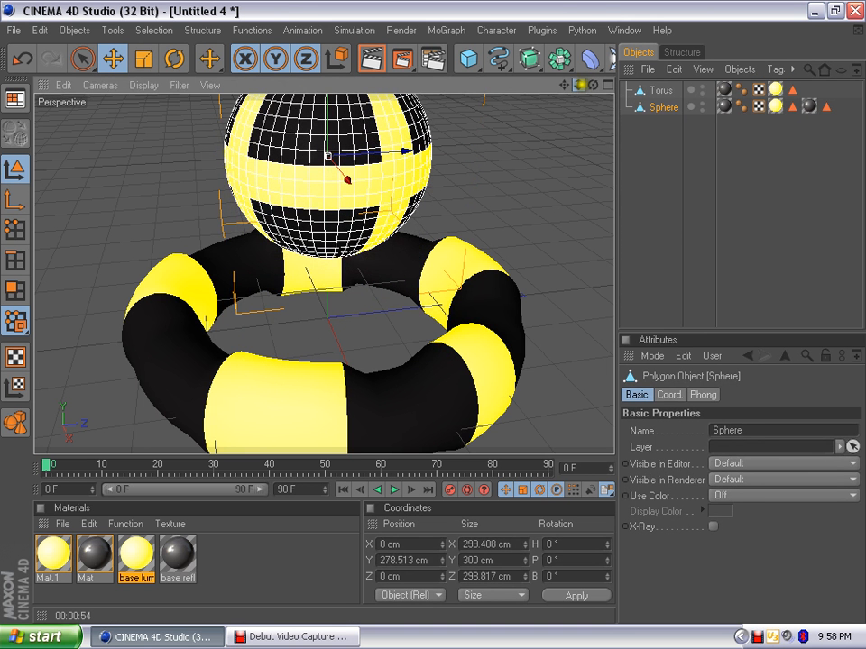
Scale the whole torus to about 813 cm along Z and about 845 cm along X, then deselect it
{"action": "left_click_drag", "start_coordinate": [580, 84], "coordinate": [432, 311]}
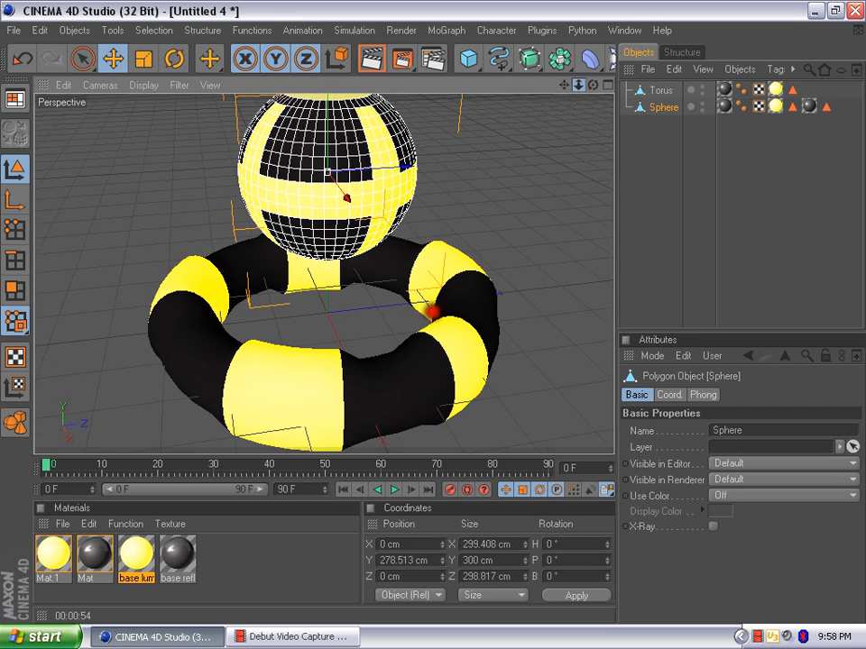
{"action": "left_click", "coordinate": [651, 91]}
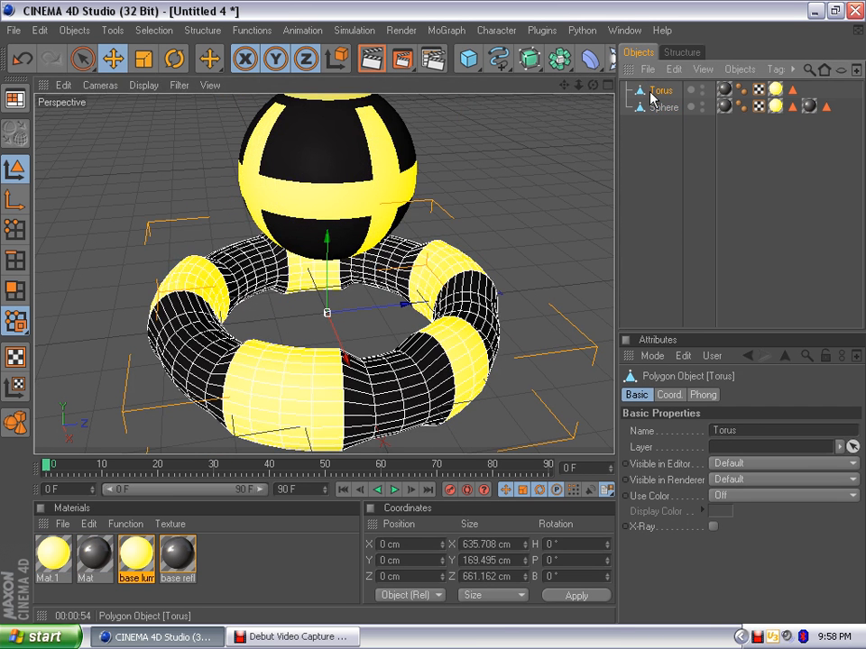
{"action": "key", "text": "t"}
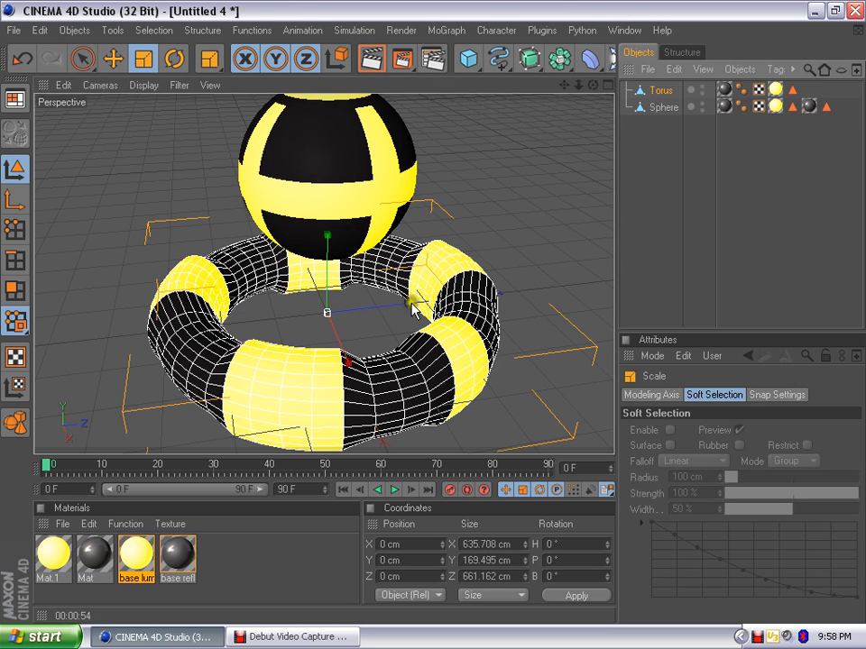
{"action": "left_click_drag", "start_coordinate": [413, 308], "coordinate": [444, 310]}
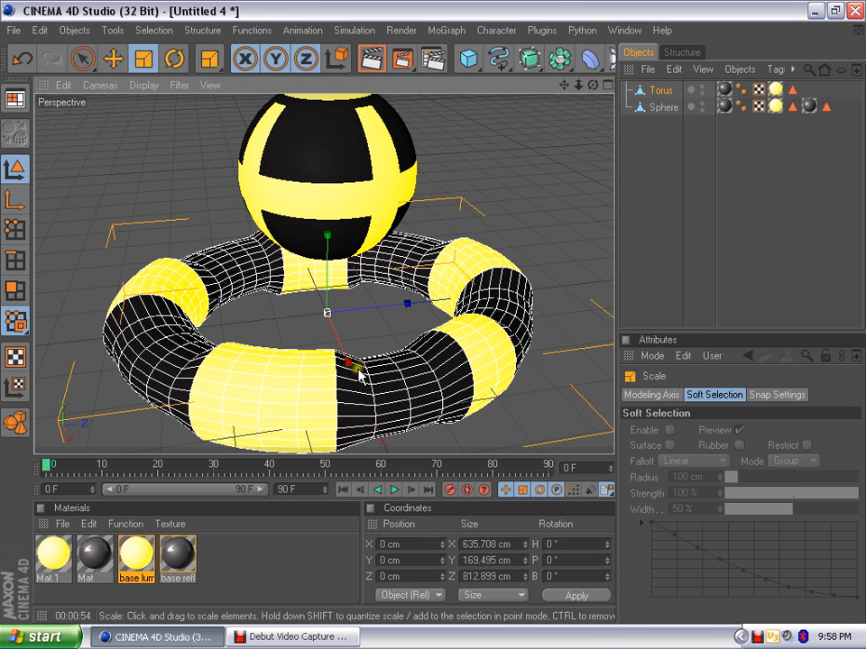
{"action": "left_click_drag", "start_coordinate": [351, 358], "coordinate": [432, 311]}
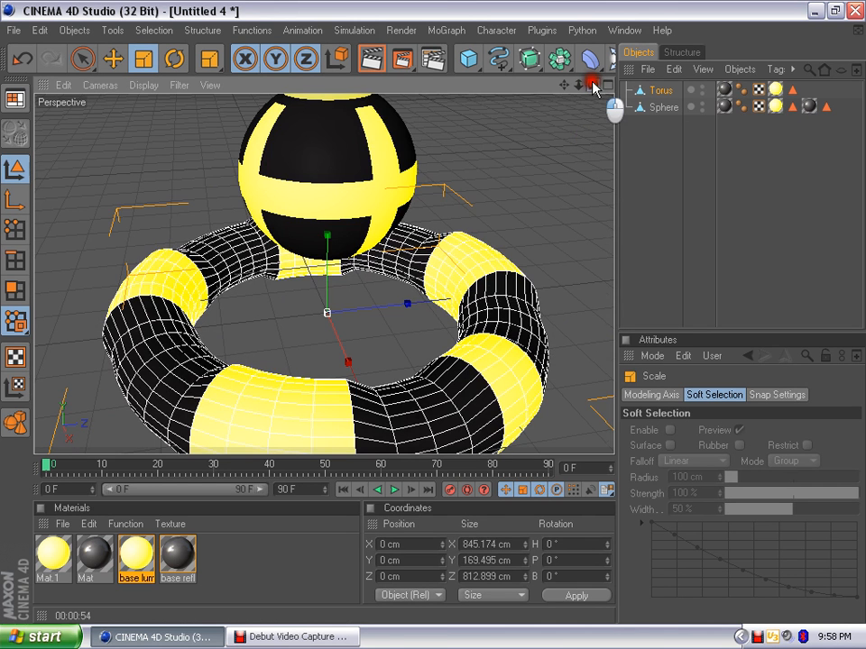
{"action": "left_click_drag", "start_coordinate": [593, 85], "coordinate": [514, 95]}
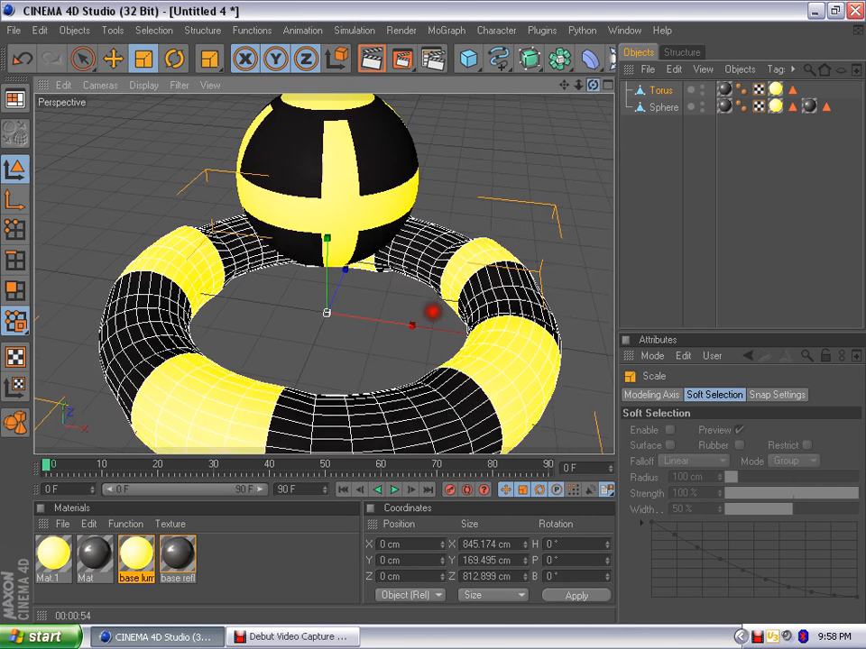
{"action": "mouse_move", "coordinate": [579, 85]}
{"action": "left_mouse_down"}
{"action": "mouse_move", "coordinate": [421, 81]}
{"action": "mouse_move", "coordinate": [418, 94]}
{"action": "mouse_move", "coordinate": [329, 68]}
{"action": "mouse_move", "coordinate": [501, 90]}
{"action": "mouse_move", "coordinate": [580, 84]}
{"action": "left_mouse_up"}
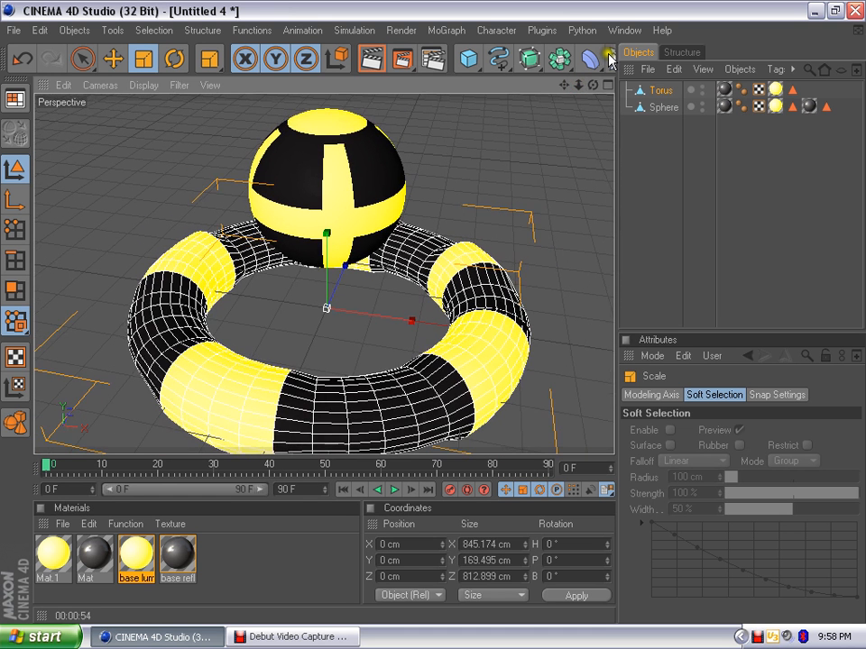
{"action": "left_click", "coordinate": [637, 147]}
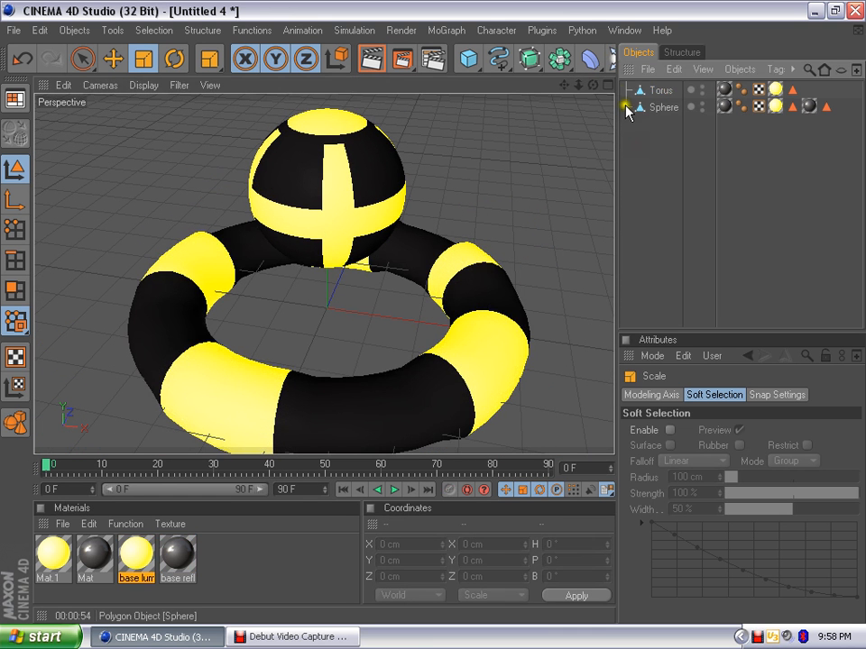
Add a Floor object to the scene and lower it to about -50 cm in Y
{"action": "left_click", "coordinate": [611, 61]}
{"action": "left_click_drag", "start_coordinate": [612, 61], "coordinate": [753, 196]}
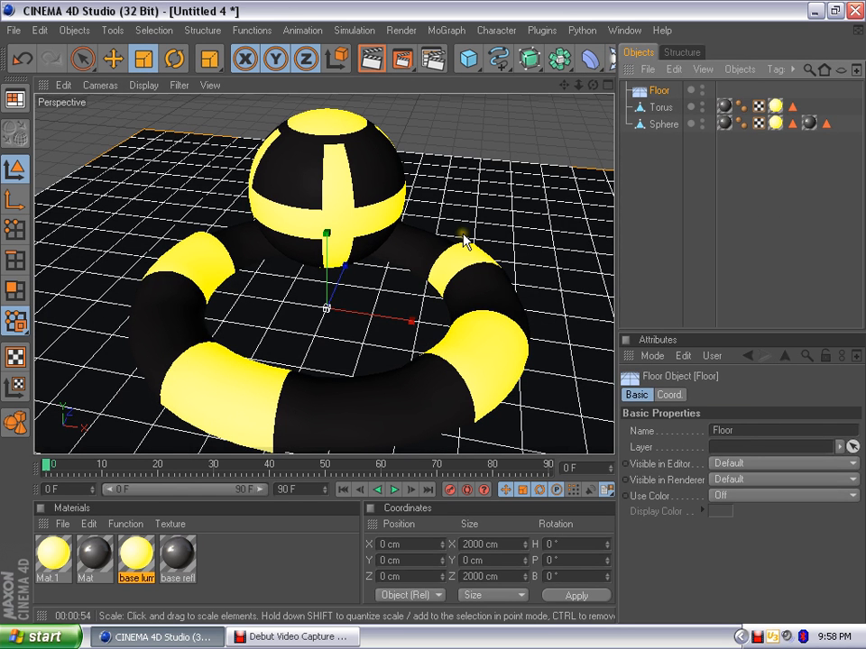
{"action": "key", "text": "e"}
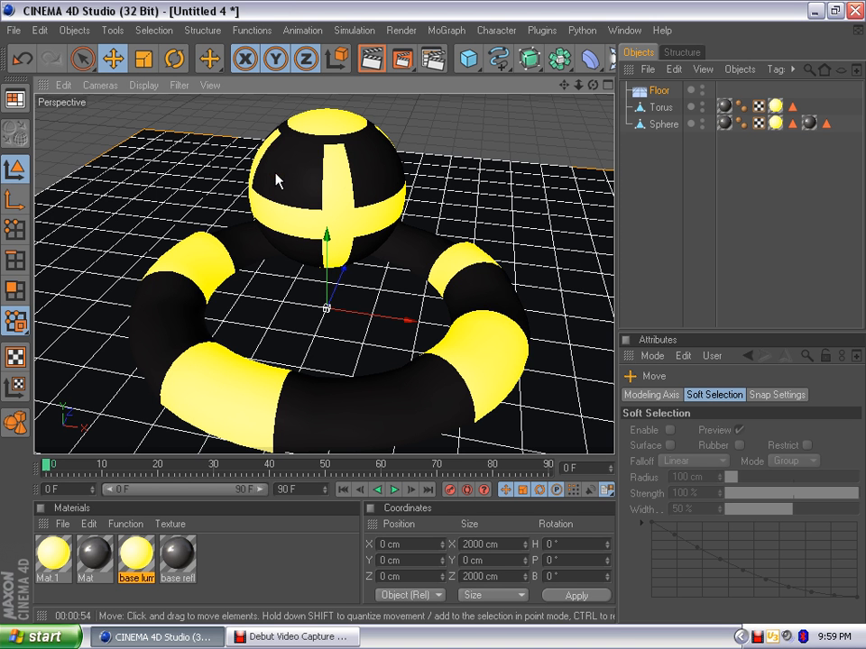
{"action": "key", "text": "r"}
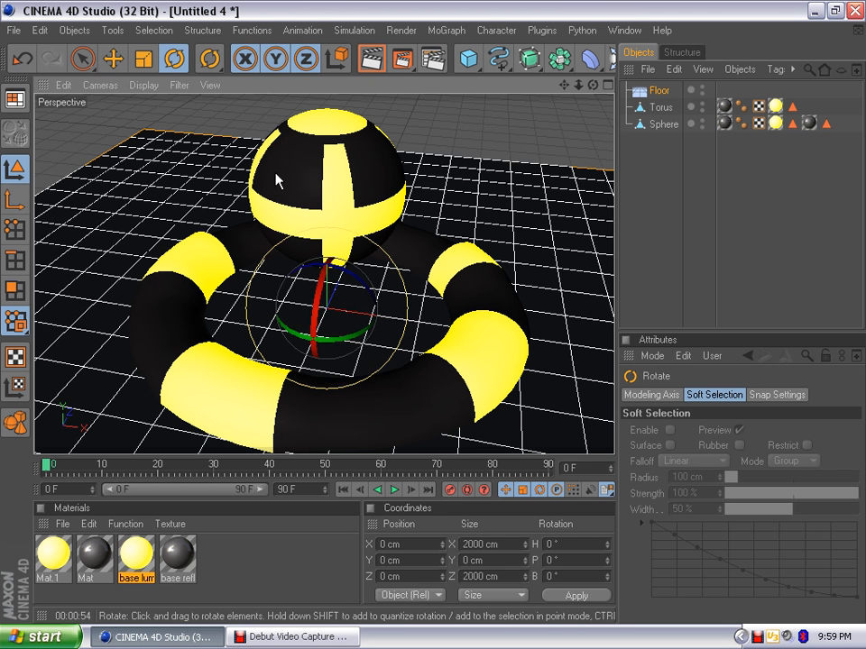
{"action": "key", "text": "t"}
{"action": "key", "text": "e"}
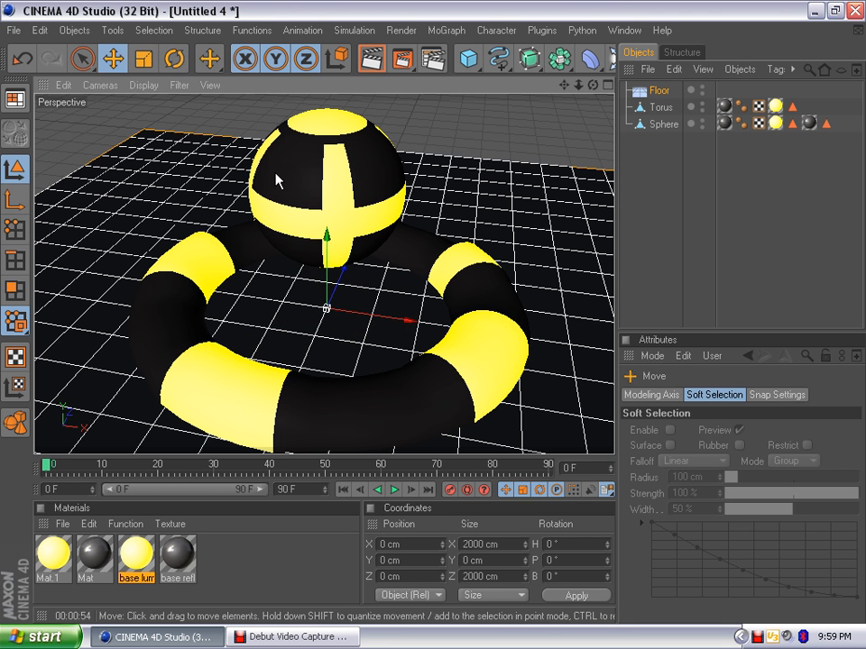
{"action": "left_click_drag", "start_coordinate": [331, 280], "coordinate": [428, 310]}
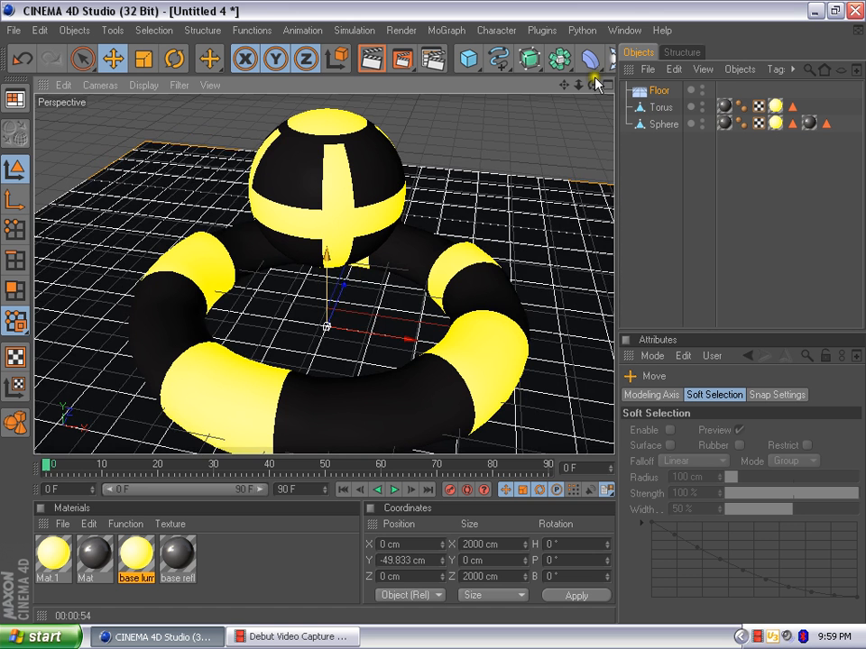
Lower the floor further beneath the torus, to about -91 cm in Y
{"action": "left_click_drag", "start_coordinate": [593, 85], "coordinate": [429, 315]}
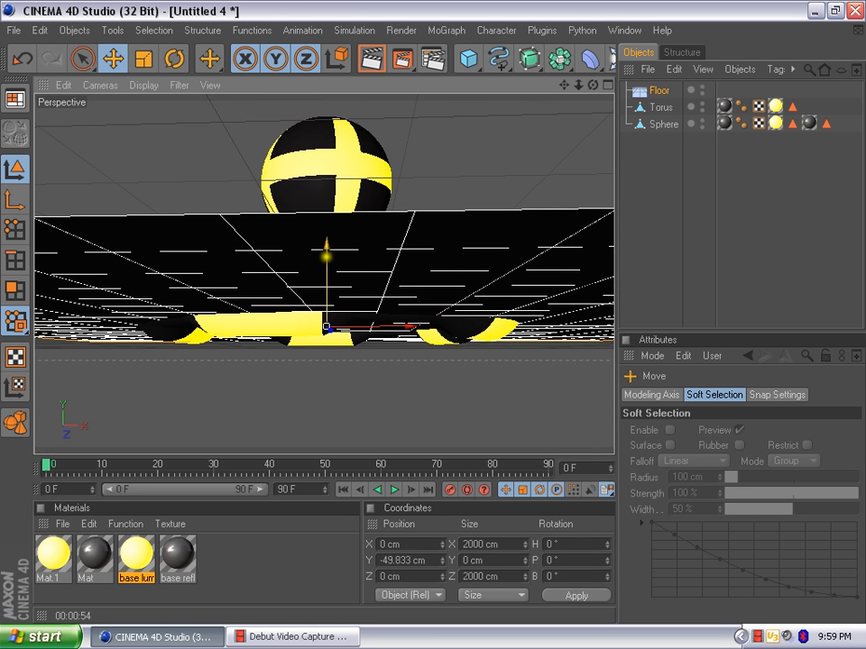
{"action": "left_click_drag", "start_coordinate": [323, 258], "coordinate": [433, 311]}
{"action": "left_click_drag", "start_coordinate": [433, 313], "coordinate": [327, 257]}
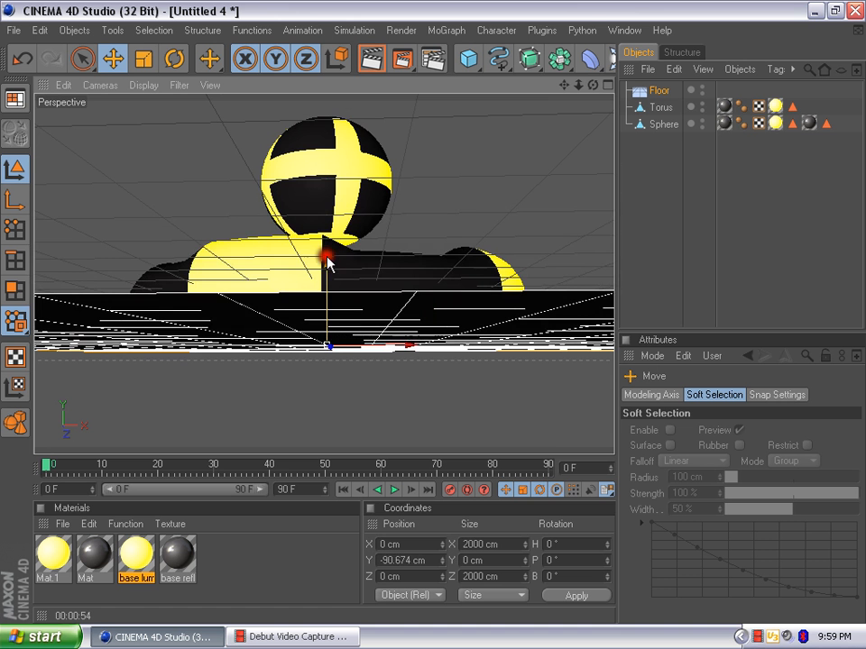
{"action": "left_click_drag", "start_coordinate": [594, 85], "coordinate": [451, 298]}
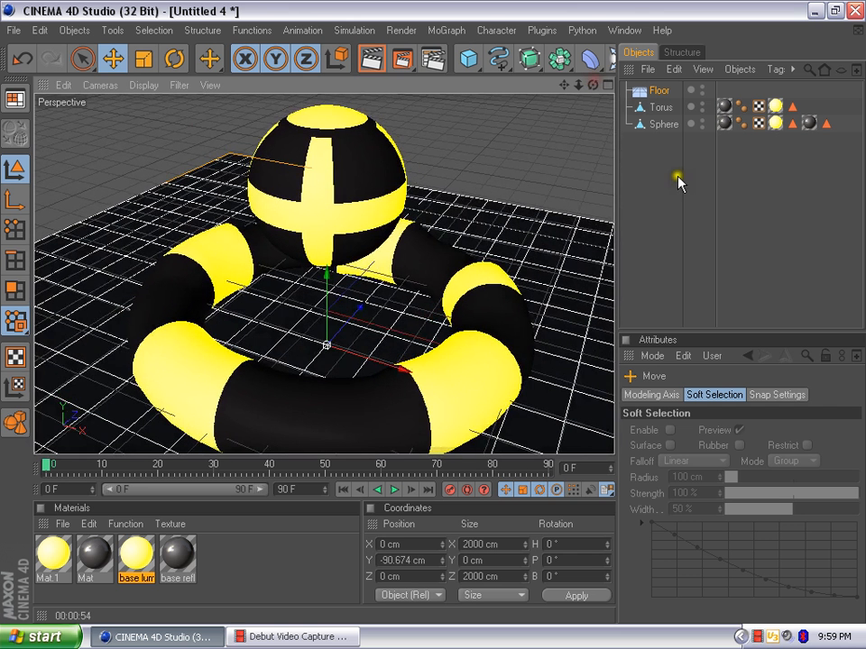
Add the Ambient Occlusion and Global Illumination effects to the render settings
{"action": "left_click", "coordinate": [430, 63]}
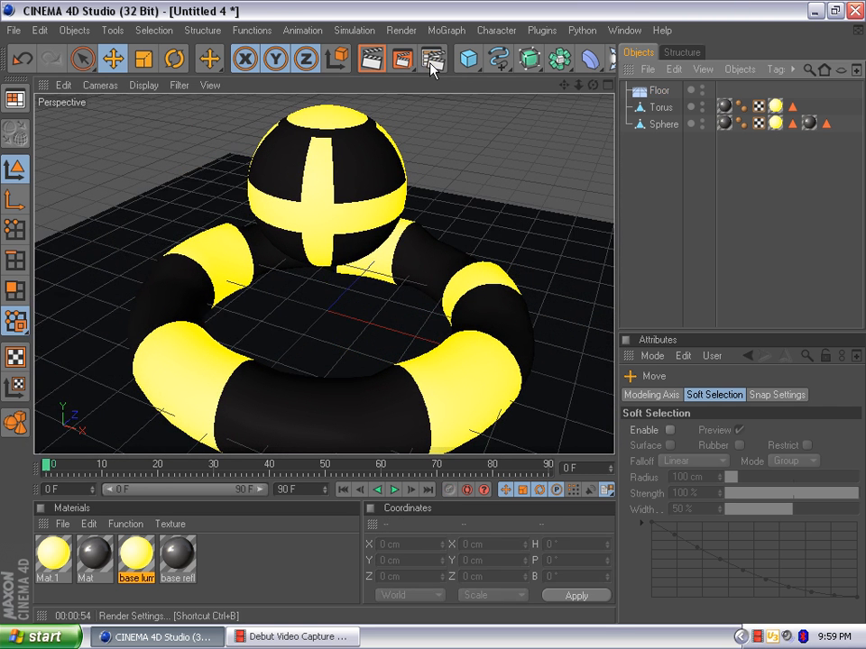
{"action": "left_click", "coordinate": [432, 62]}
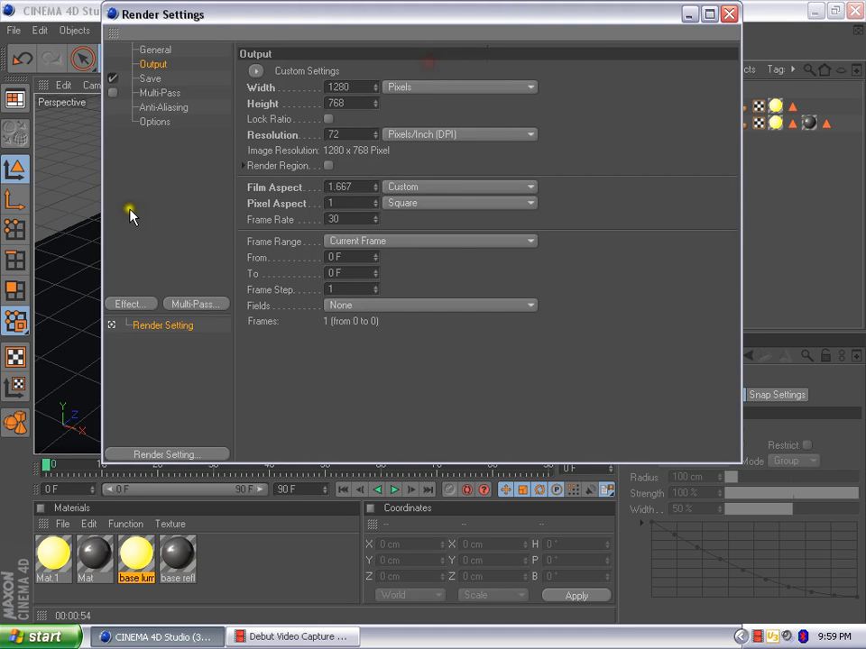
{"action": "left_click", "coordinate": [133, 304]}
{"action": "left_click", "coordinate": [198, 293]}
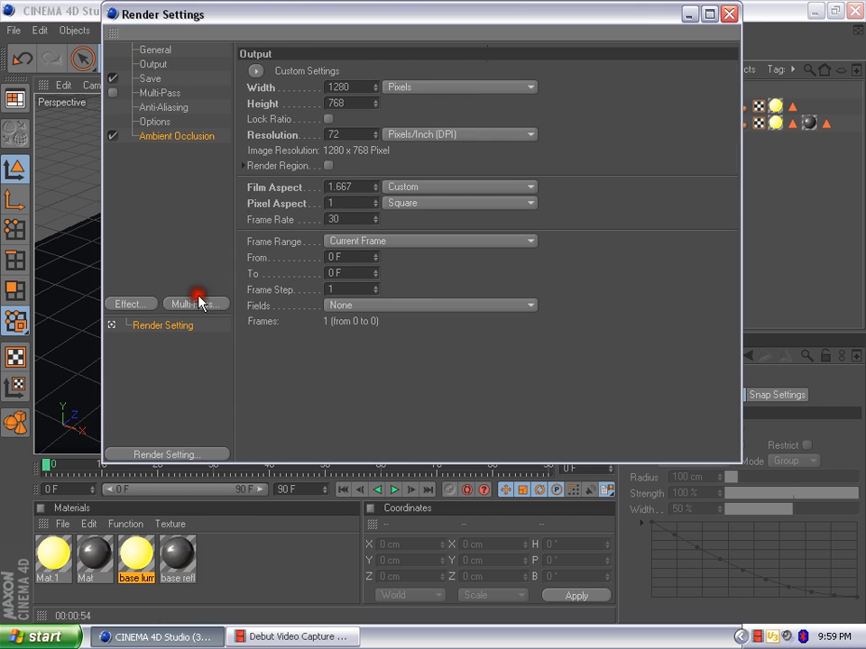
{"action": "left_click", "coordinate": [129, 307]}
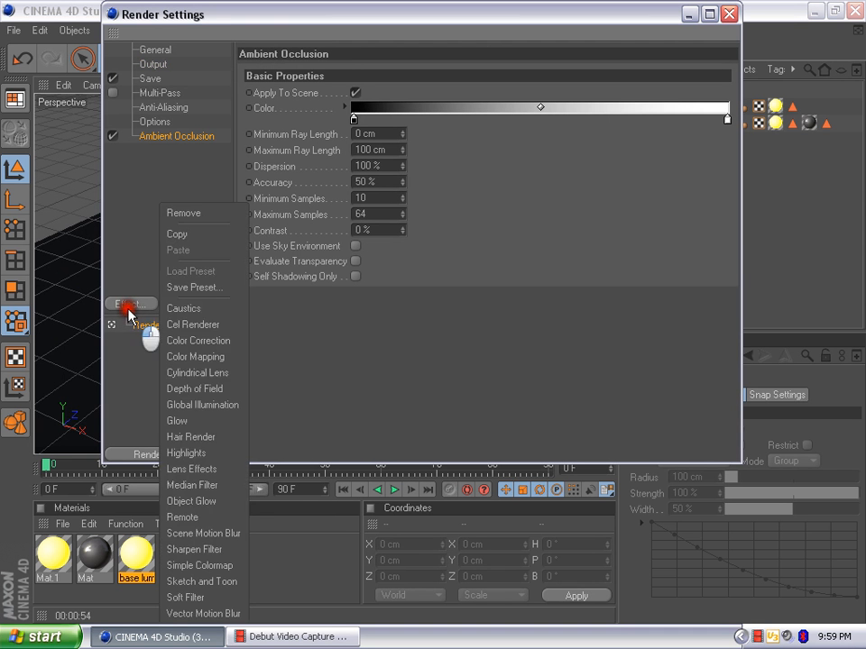
{"action": "left_click", "coordinate": [203, 404]}
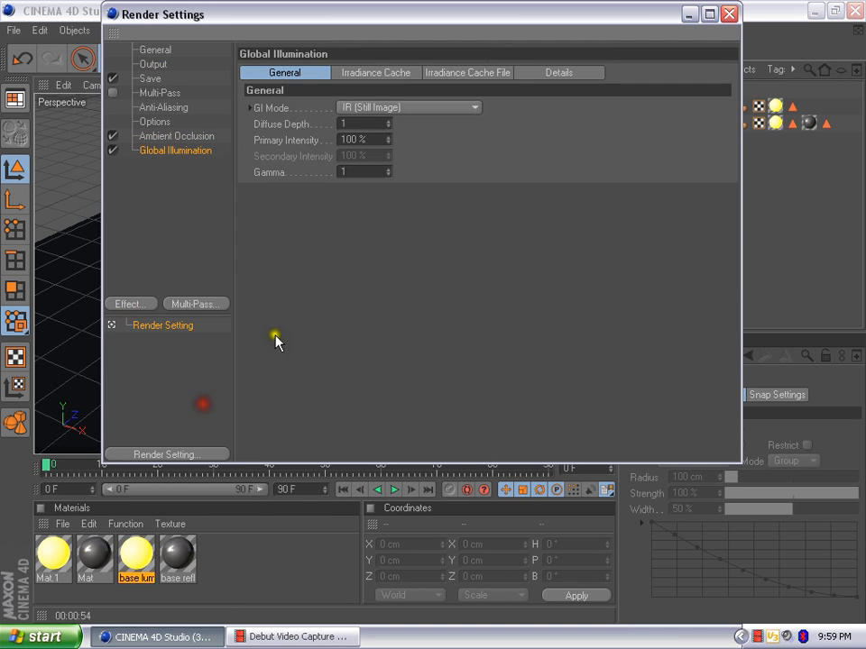
Set the Global Illumination irradiance cache to Low stochastic samples, Low record density and Weighted Average interpolation, and close the render settings
{"action": "left_click", "coordinate": [392, 79]}
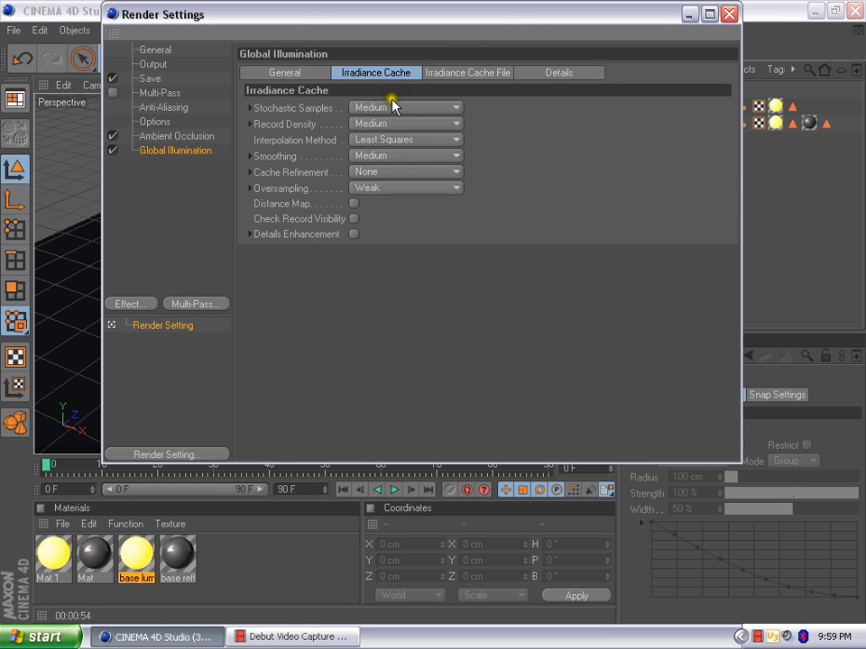
{"action": "left_click", "coordinate": [392, 107]}
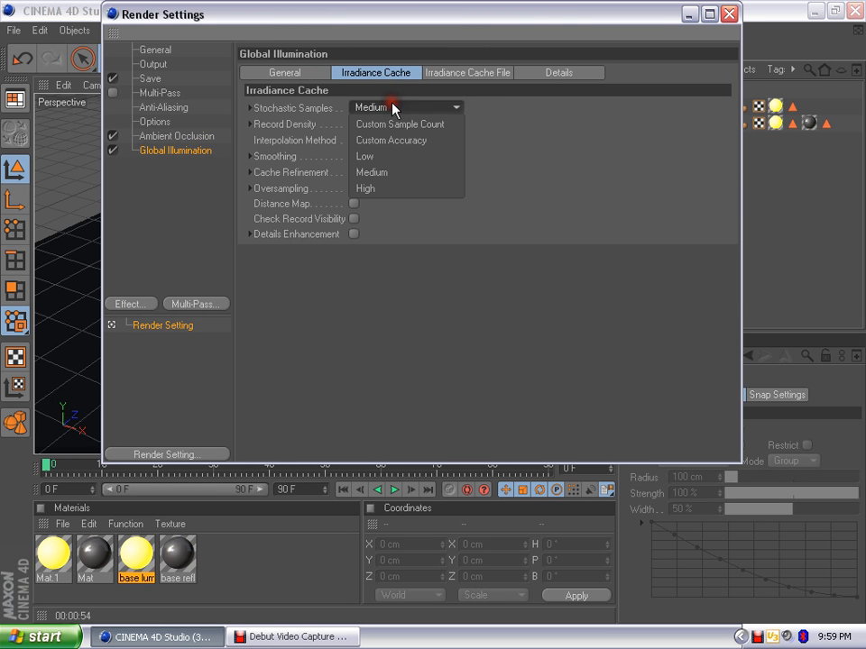
{"action": "left_click", "coordinate": [400, 156]}
{"action": "left_click", "coordinate": [403, 124]}
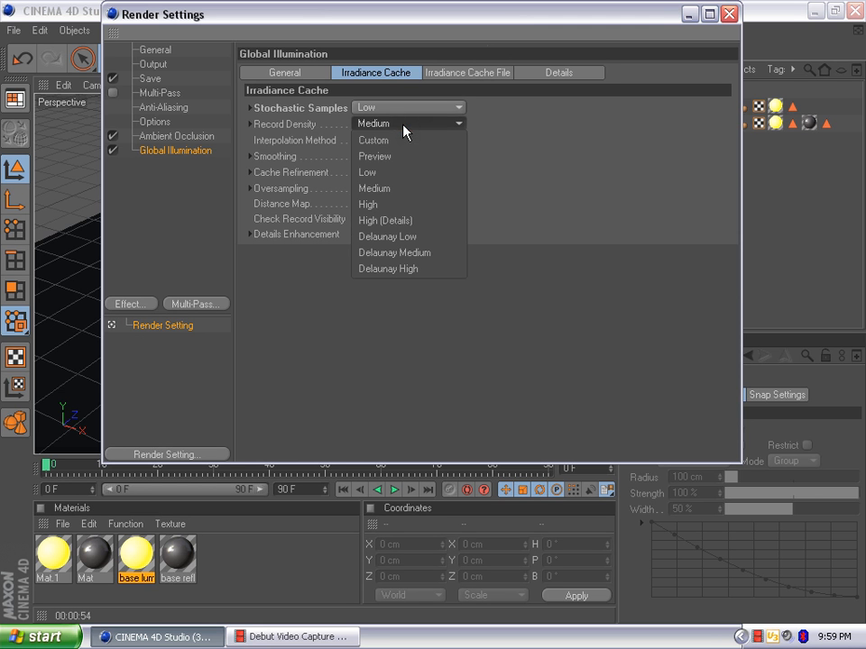
{"action": "left_click", "coordinate": [382, 174]}
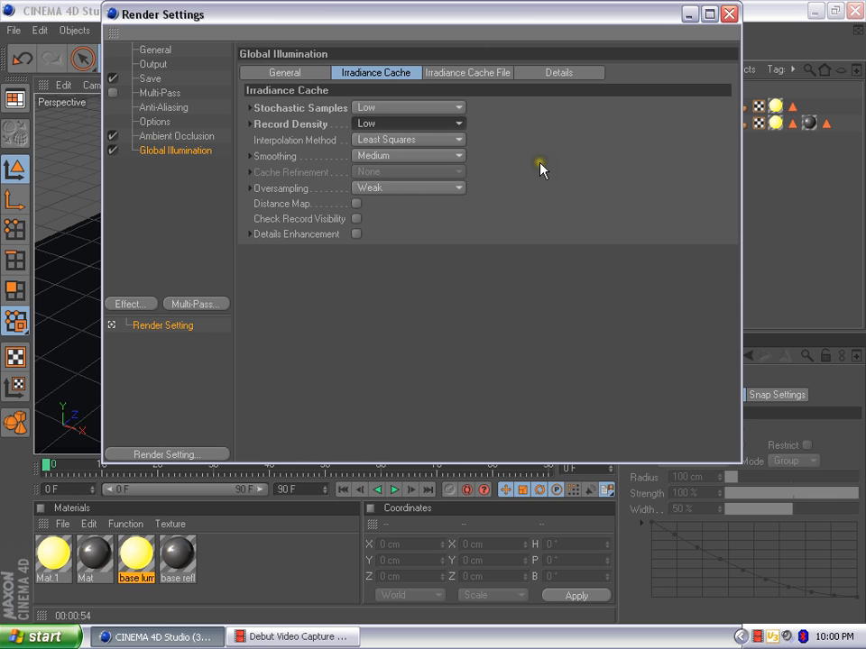
{"action": "left_click", "coordinate": [451, 140]}
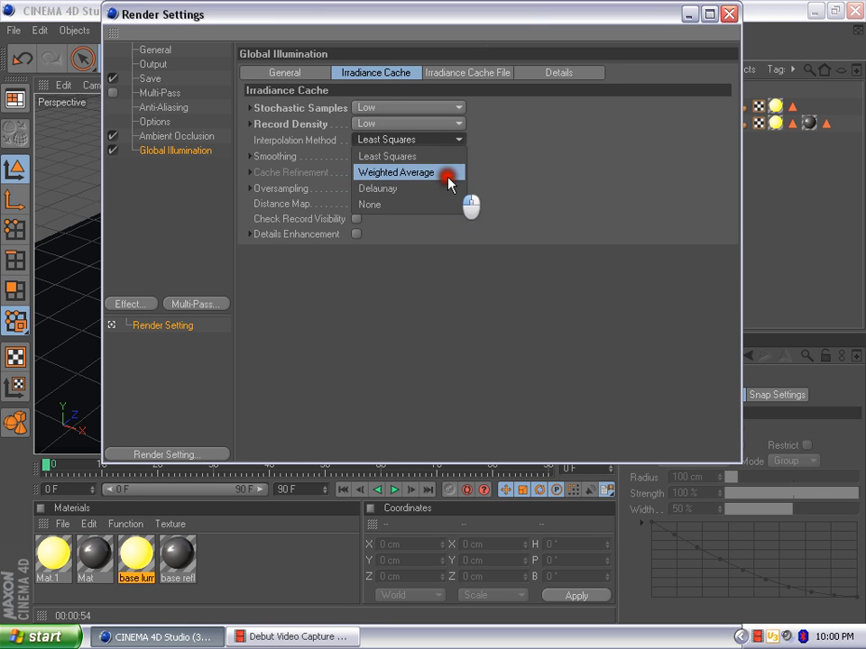
{"action": "left_click", "coordinate": [448, 172]}
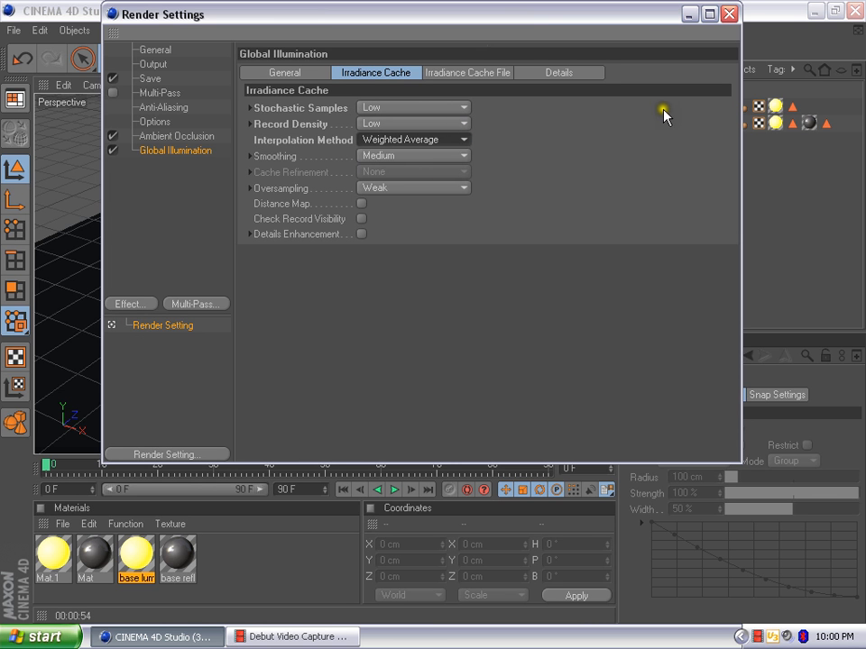
{"action": "left_click", "coordinate": [729, 14]}
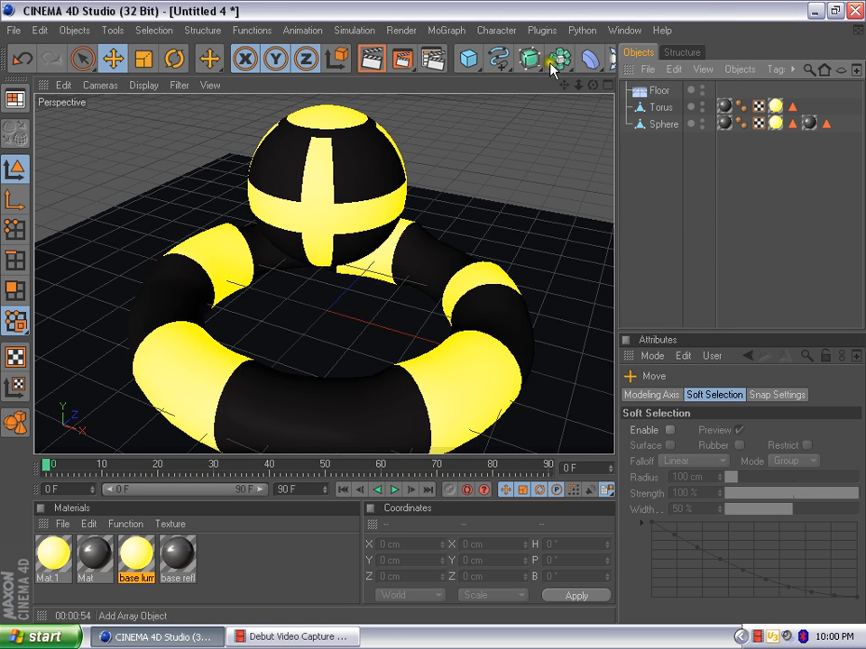
Render the active perspective view with the whole sphere and torus in frame
{"action": "mouse_move", "coordinate": [581, 86]}
{"action": "left_mouse_down"}
{"action": "mouse_move", "coordinate": [431, 313]}
{"action": "mouse_move", "coordinate": [406, 313]}
{"action": "left_mouse_up"}
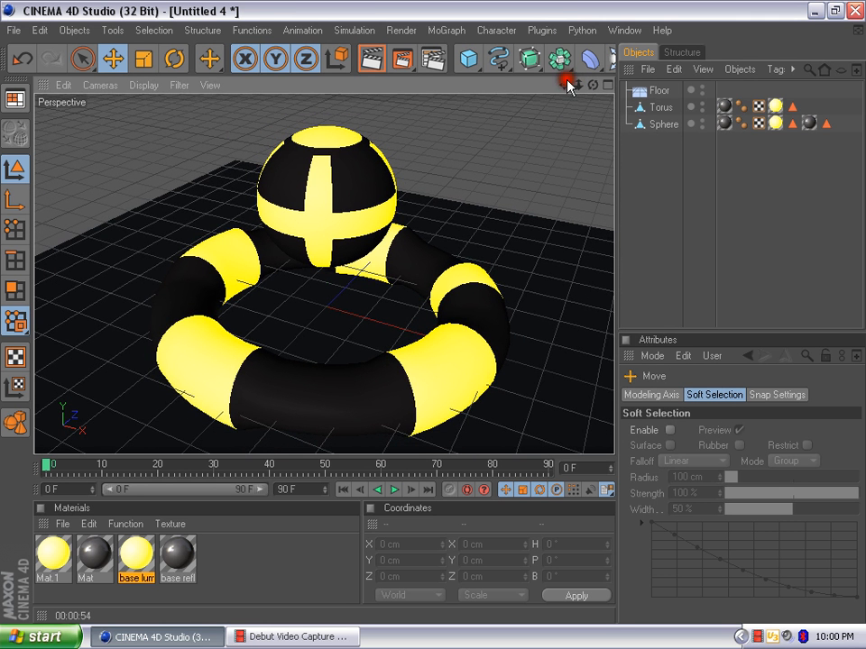
{"action": "mouse_move", "coordinate": [567, 81]}
{"action": "left_mouse_down"}
{"action": "mouse_move", "coordinate": [430, 310]}
{"action": "mouse_move", "coordinate": [564, 84]}
{"action": "left_mouse_up"}
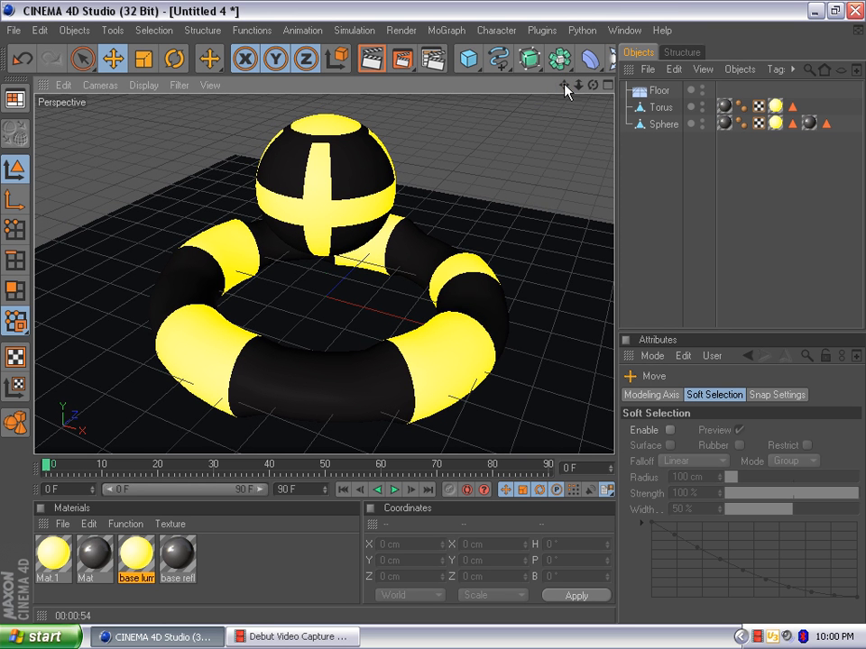
{"action": "left_click", "coordinate": [375, 59]}
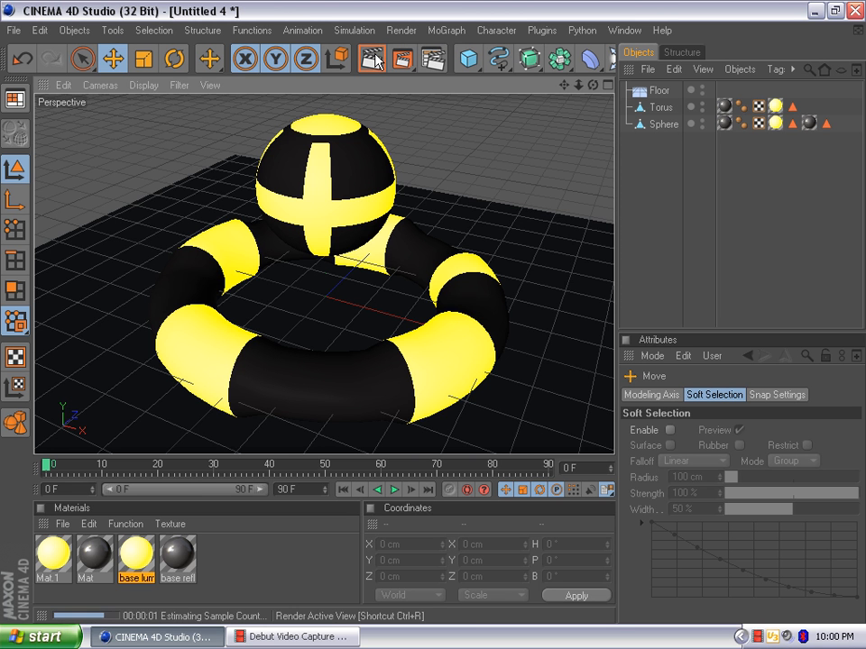